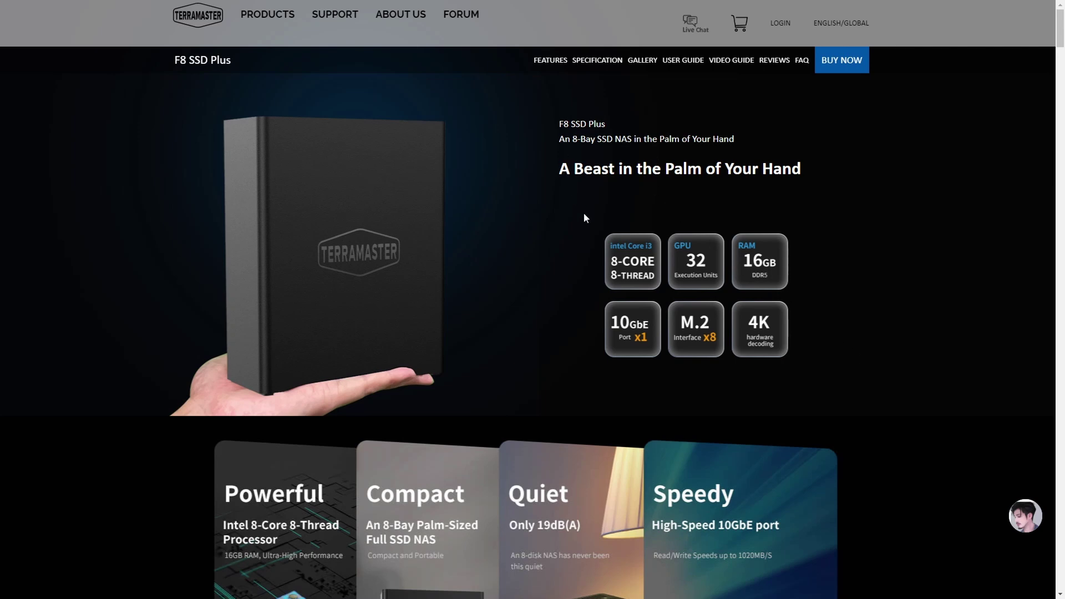
Scroll to the Powerful, Compact, Quiet and Speedy feature cards: 19dB(A) noise, 1020MB/s read/write
scroll(799, 318, down, 2)
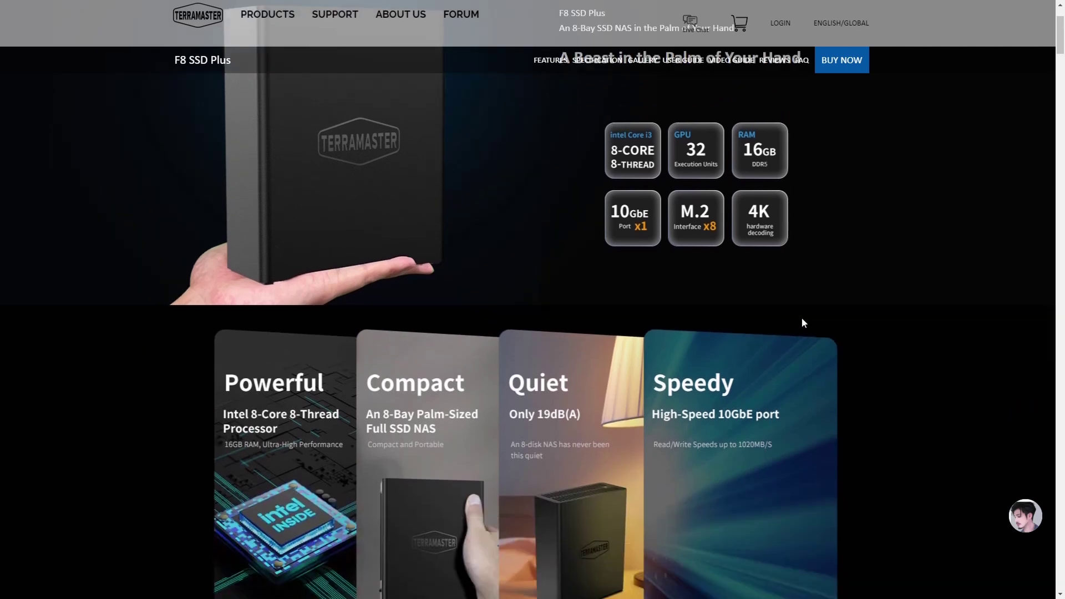
scroll(803, 322, up, 2)
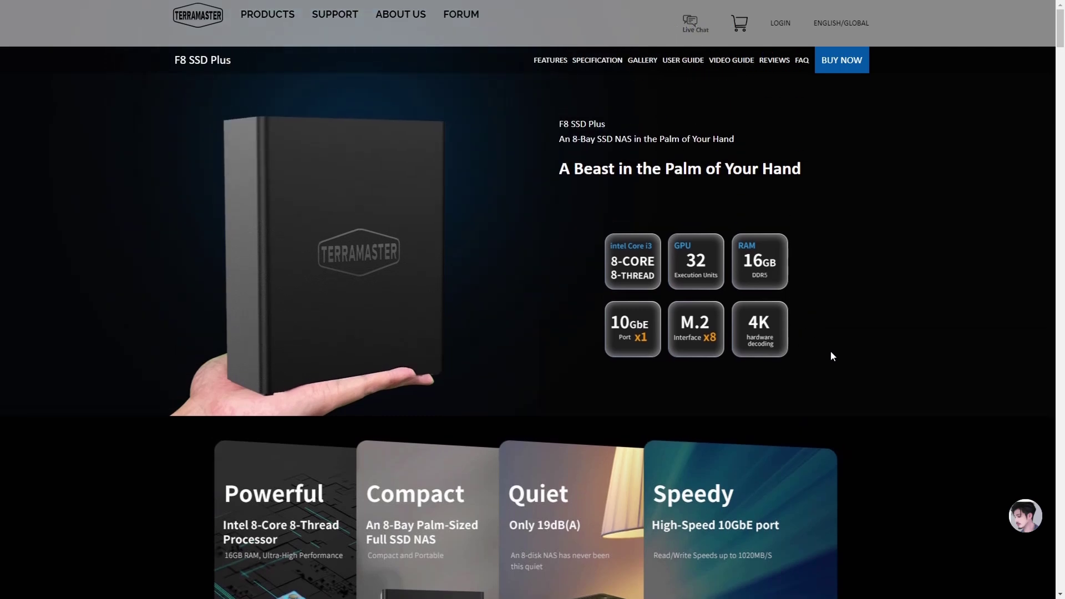
scroll(832, 373, down, 4)
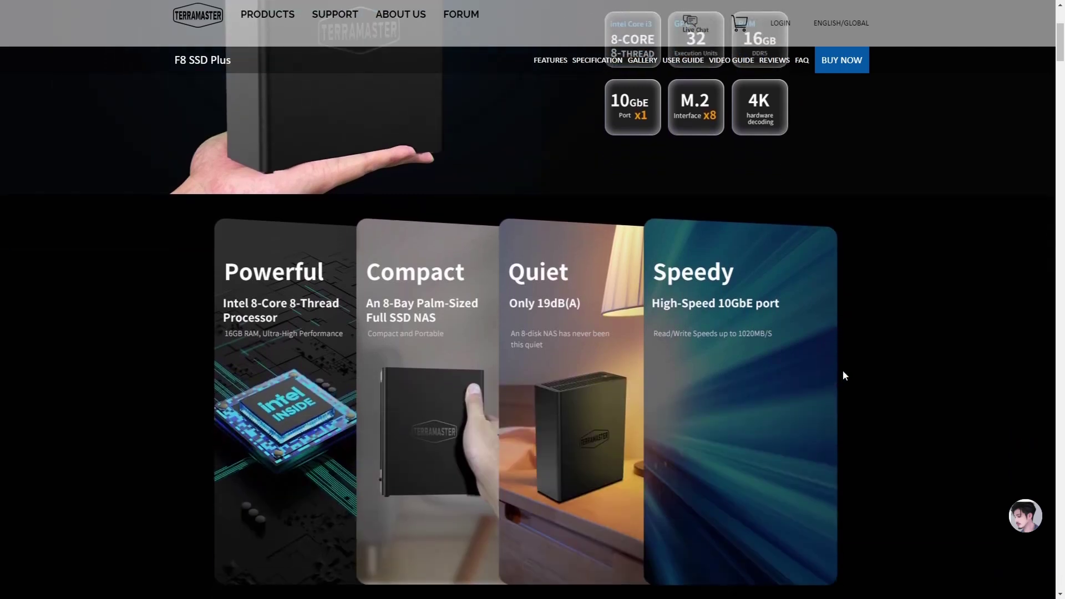
scroll(874, 387, down, 2)
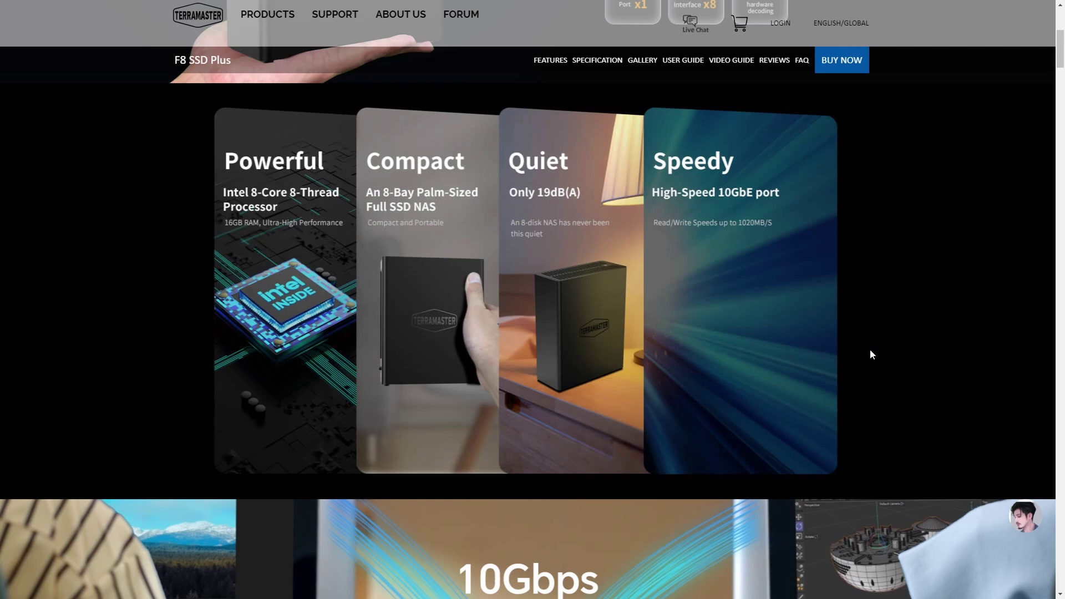
Scroll down through the F8 SSD Plus feature sections to the storage-expansion section
scroll(870, 353, down, 9)
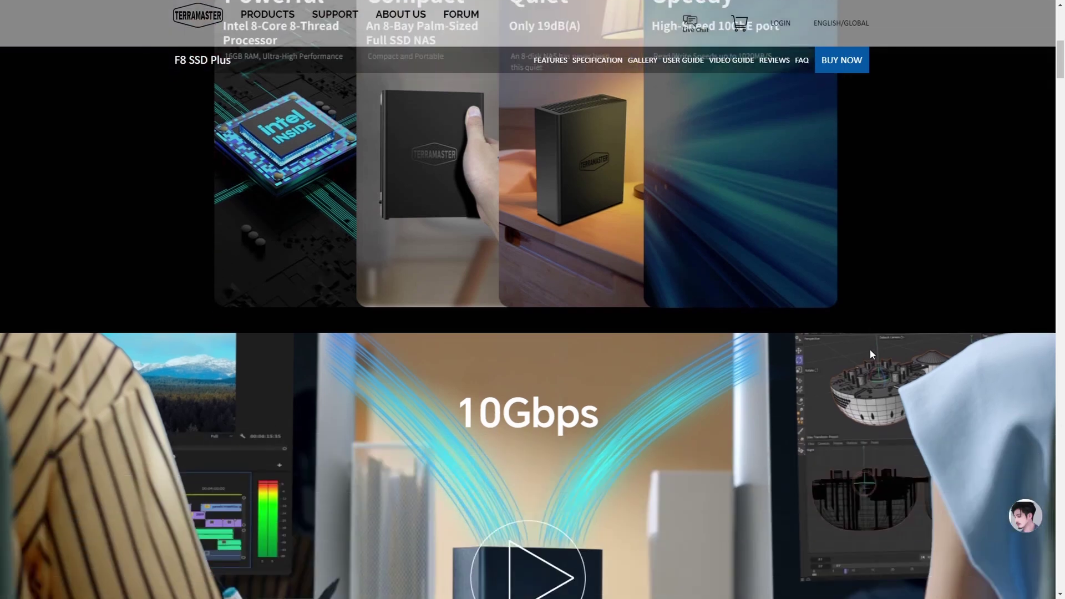
scroll(870, 350, down, 5)
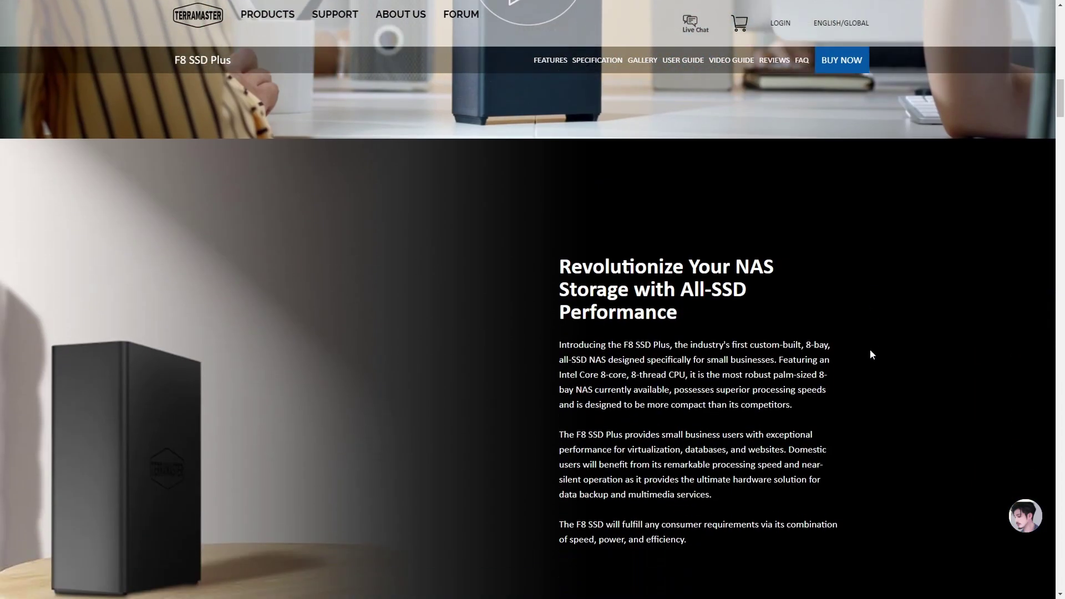
scroll(870, 354, down, 3)
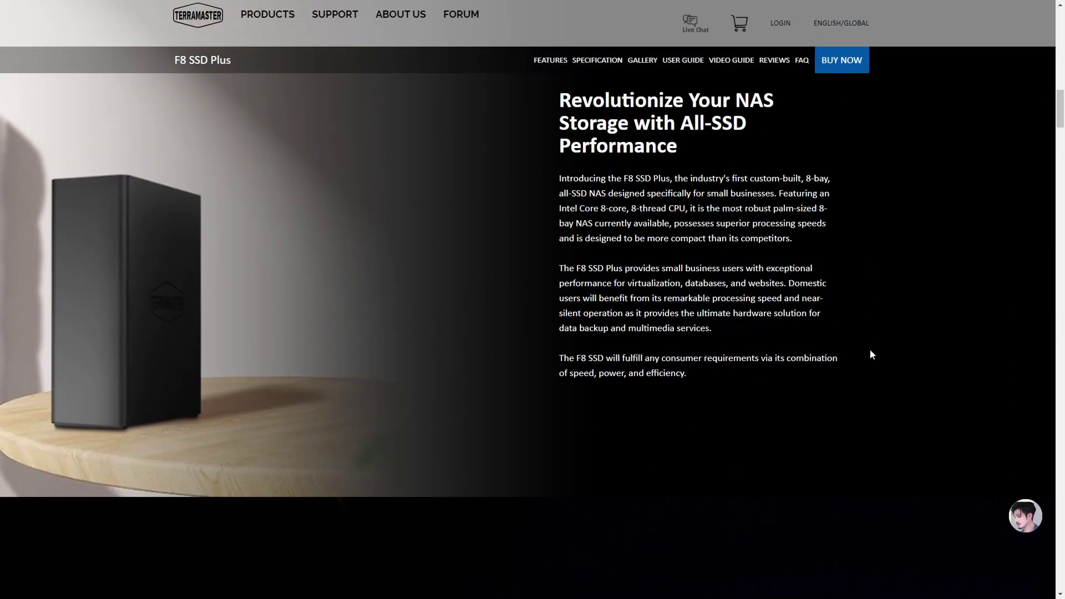
scroll(870, 351, up, 2)
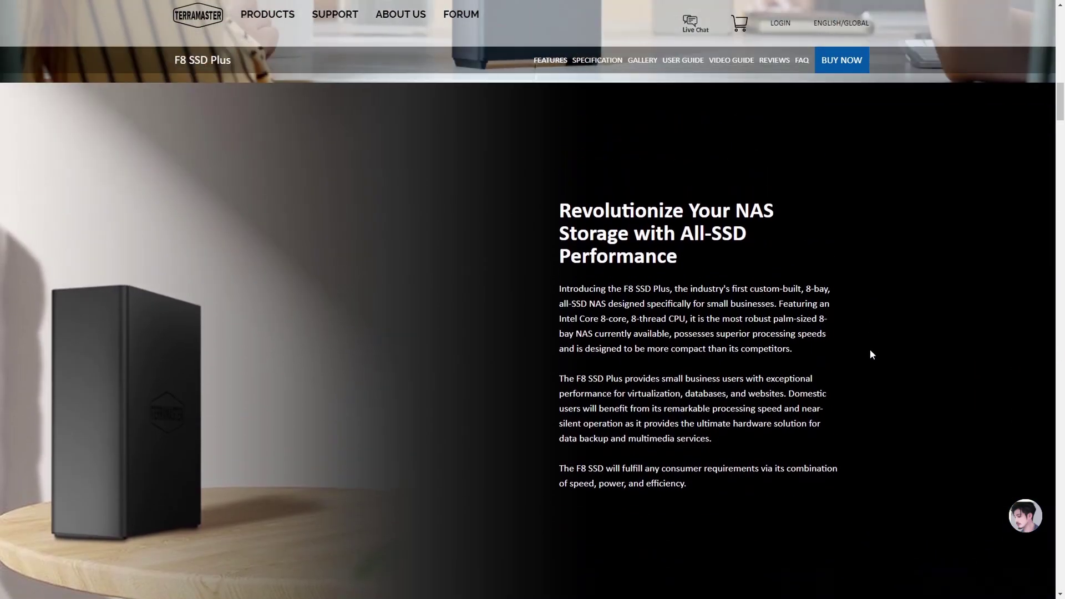
scroll(870, 354, down, 4)
scroll(870, 354, down, 3)
scroll(870, 354, down, 2)
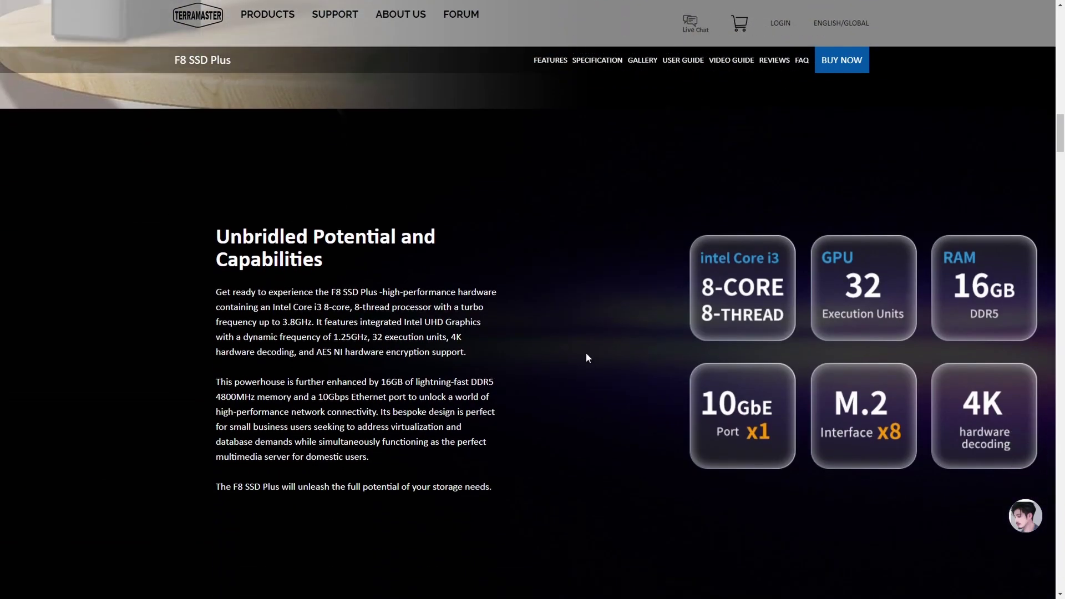
scroll(586, 353, down, 4)
scroll(588, 351, down, 8)
scroll(592, 351, down, 9)
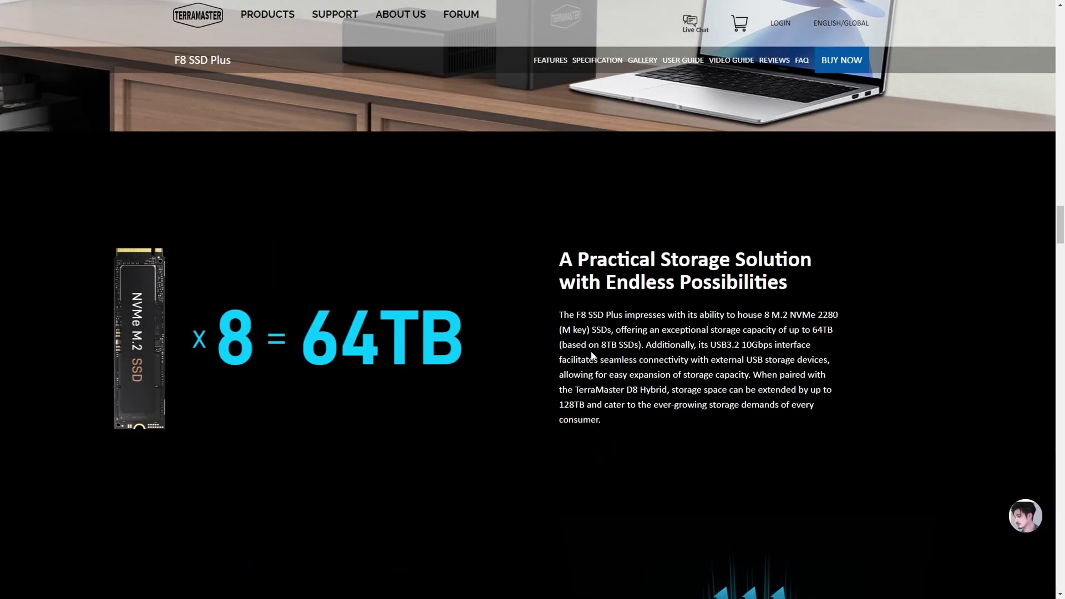
scroll(592, 355, down, 12)
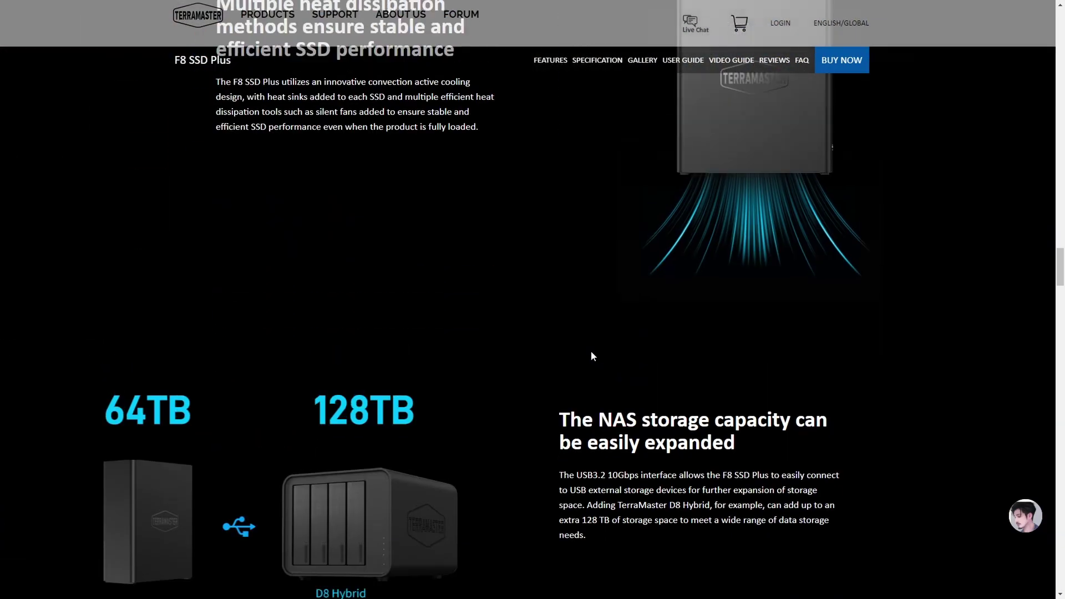
scroll(591, 357, up, 4)
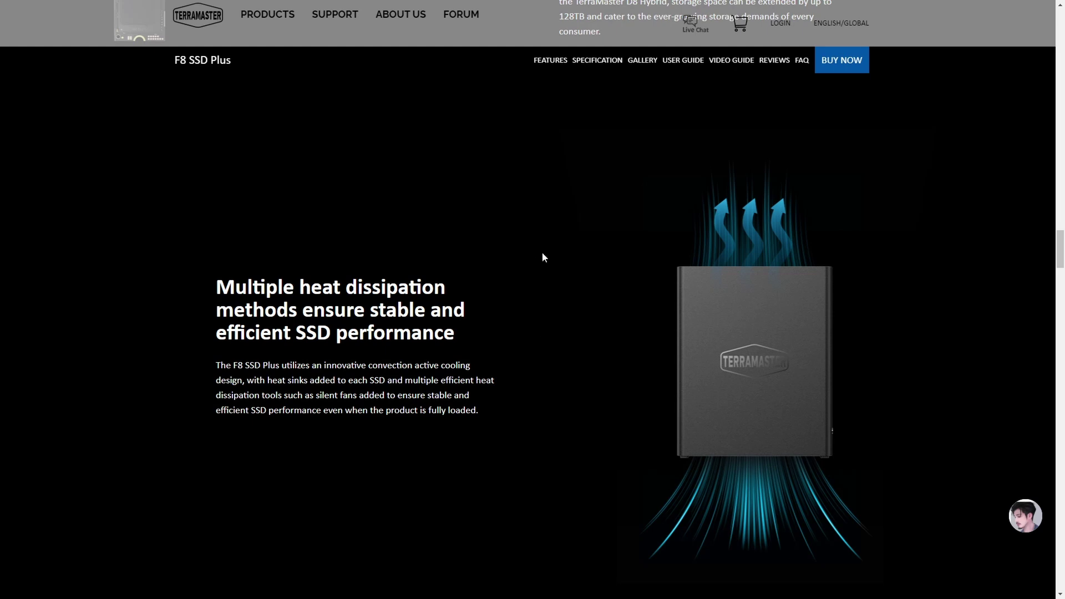
scroll(554, 314, down, 2)
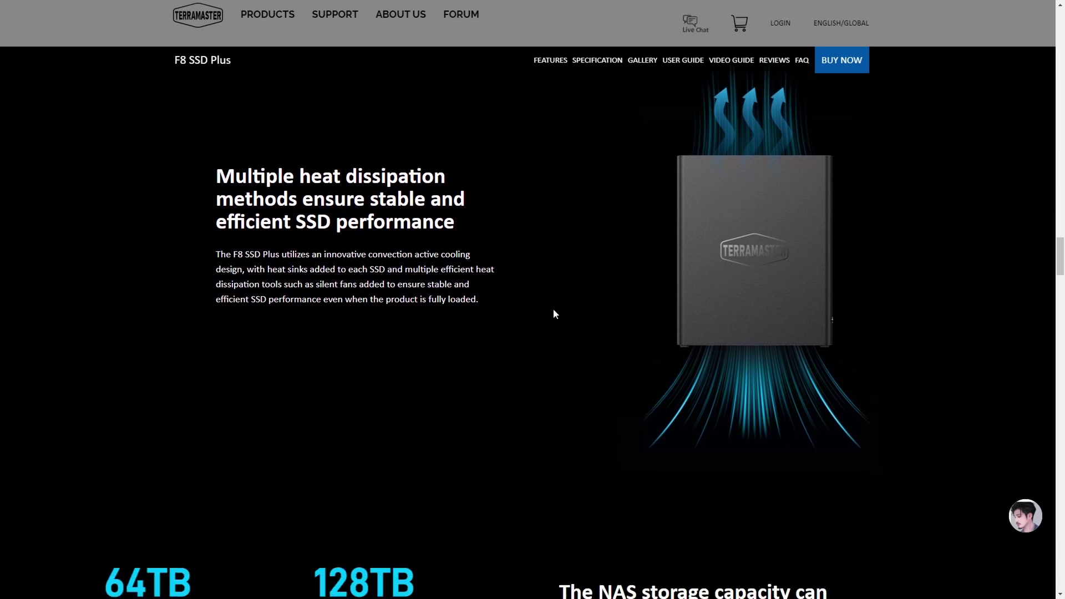
scroll(558, 311, down, 1)
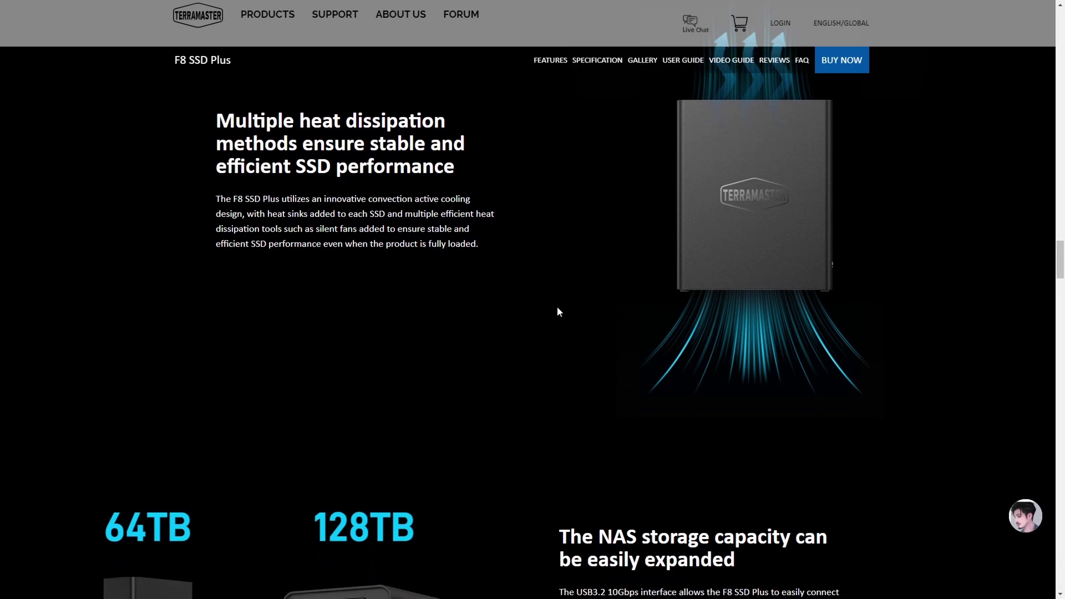
scroll(558, 310, down, 4)
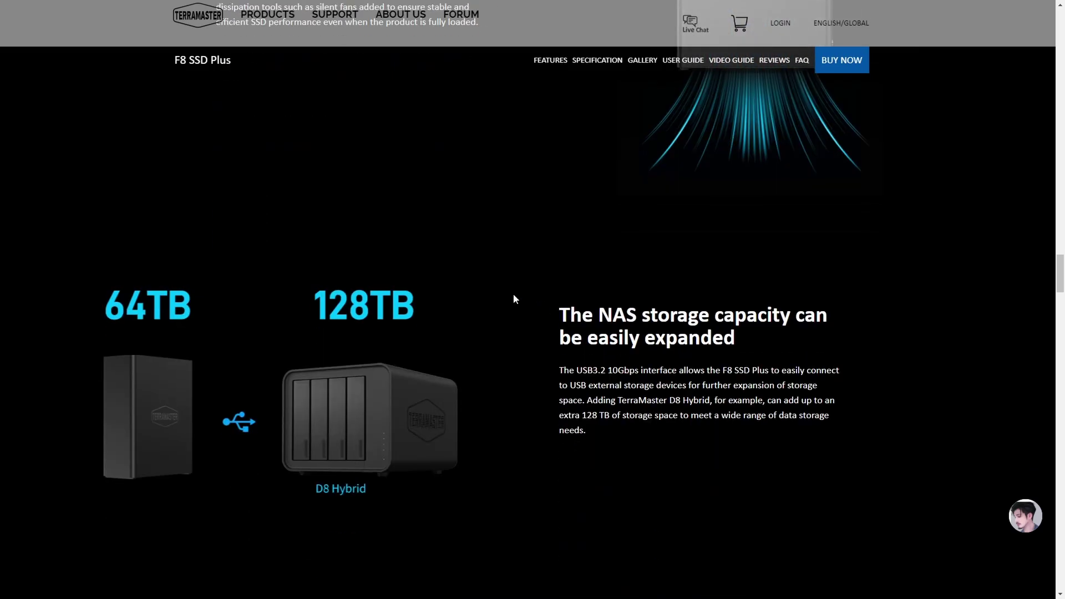
Scroll back up to the 'Revolutionize Your NAS Storage with All-SSD Performance' section
scroll(512, 298, up, 10)
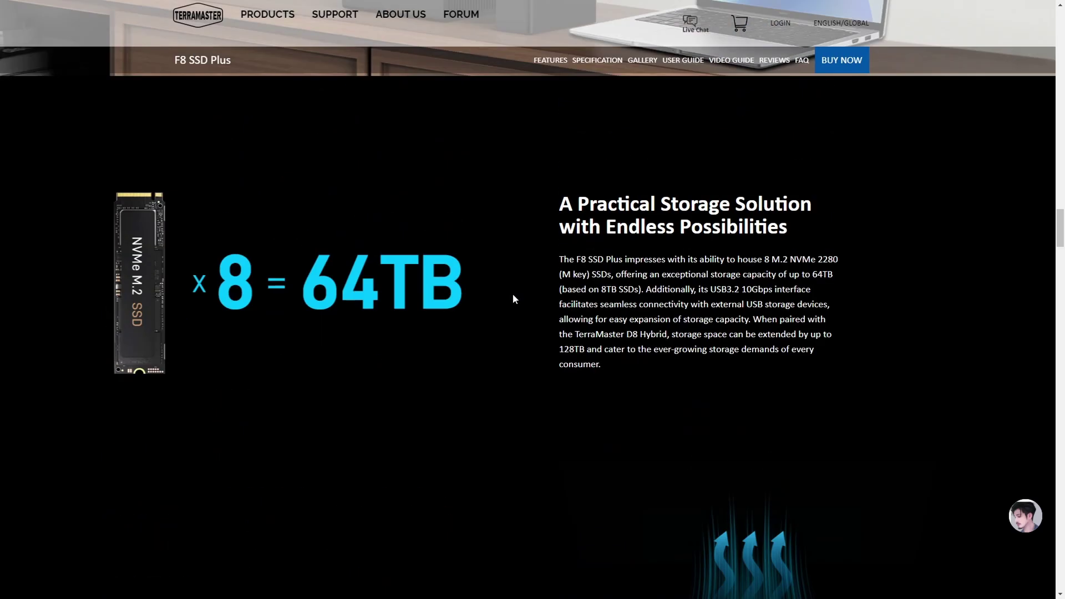
scroll(513, 294, up, 20)
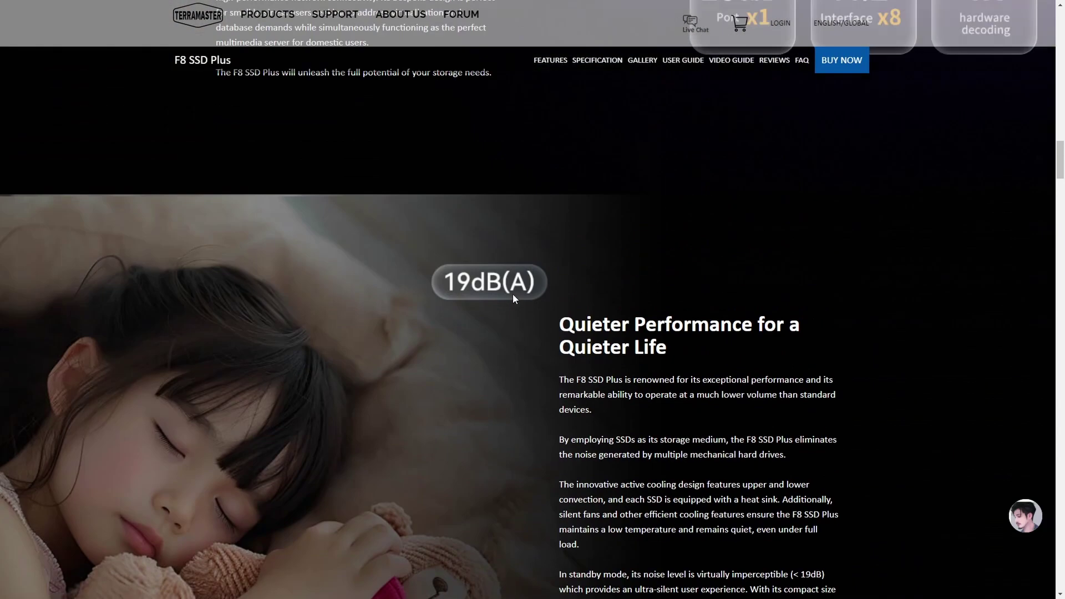
scroll(513, 295, up, 12)
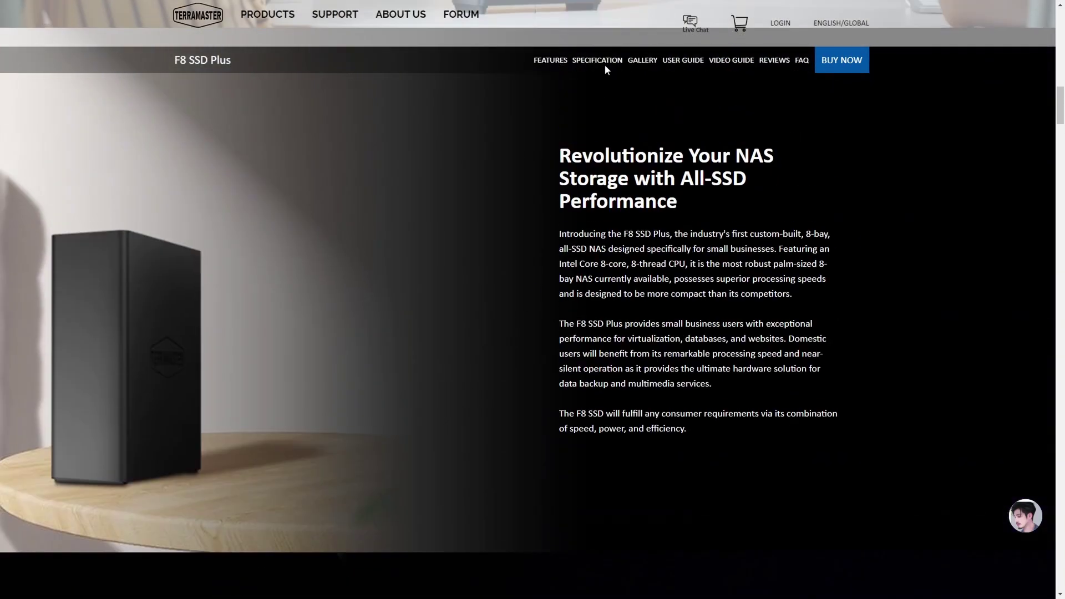
Jump to the F8 SSD Plus specification table, then browse the product photo gallery
click(604, 62)
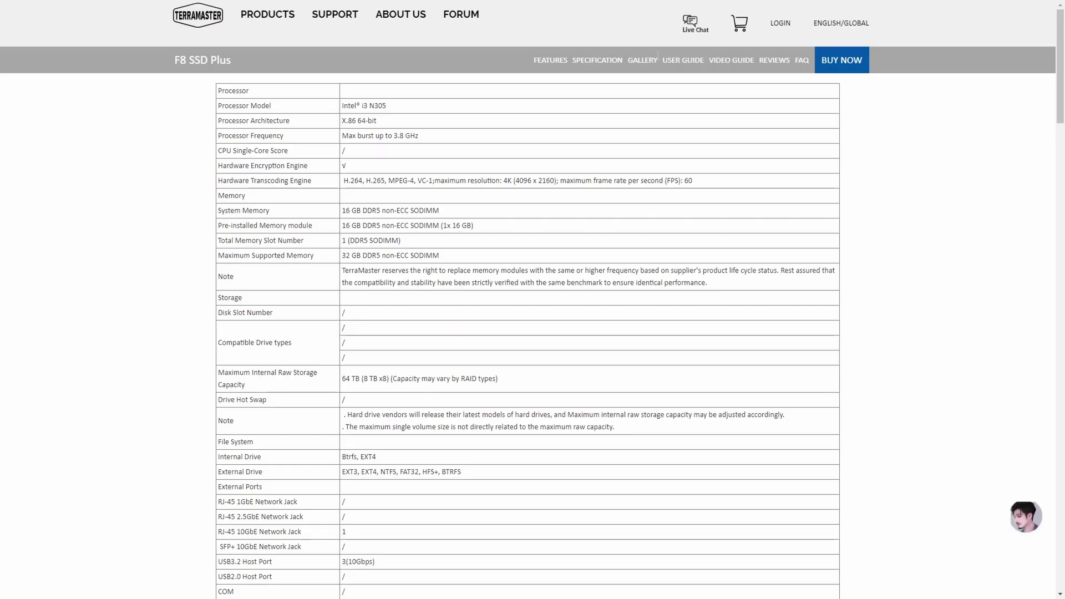
click(637, 62)
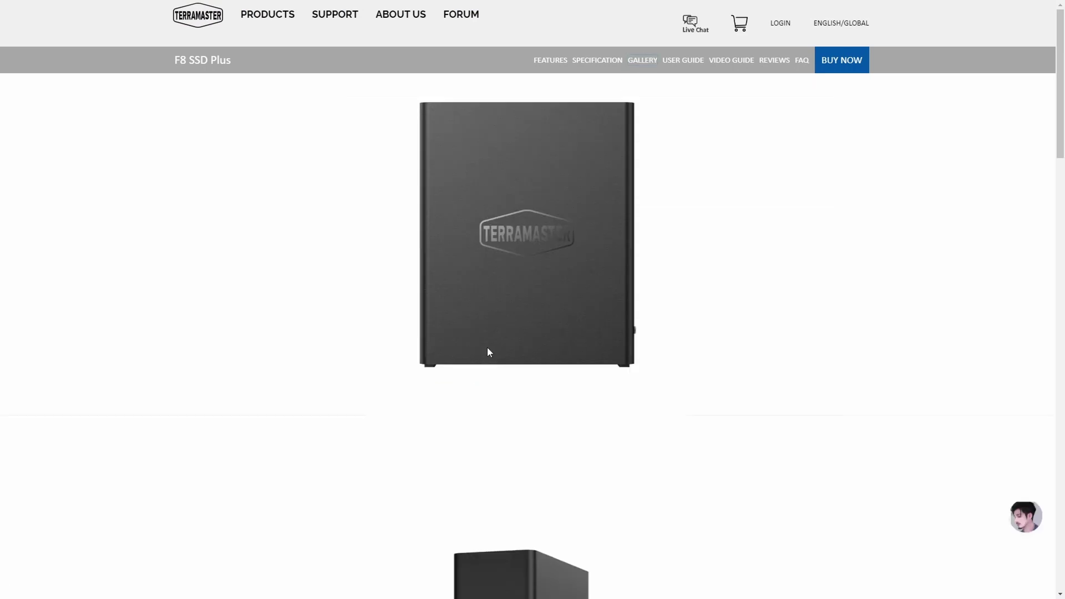
scroll(491, 348, down, 10)
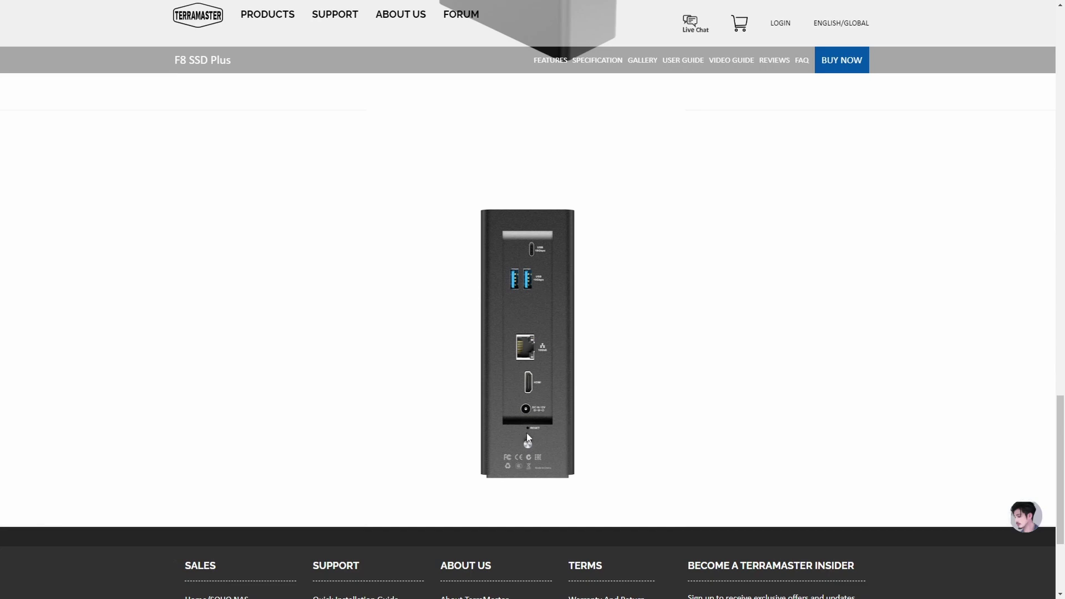
scroll(610, 441, up, 8)
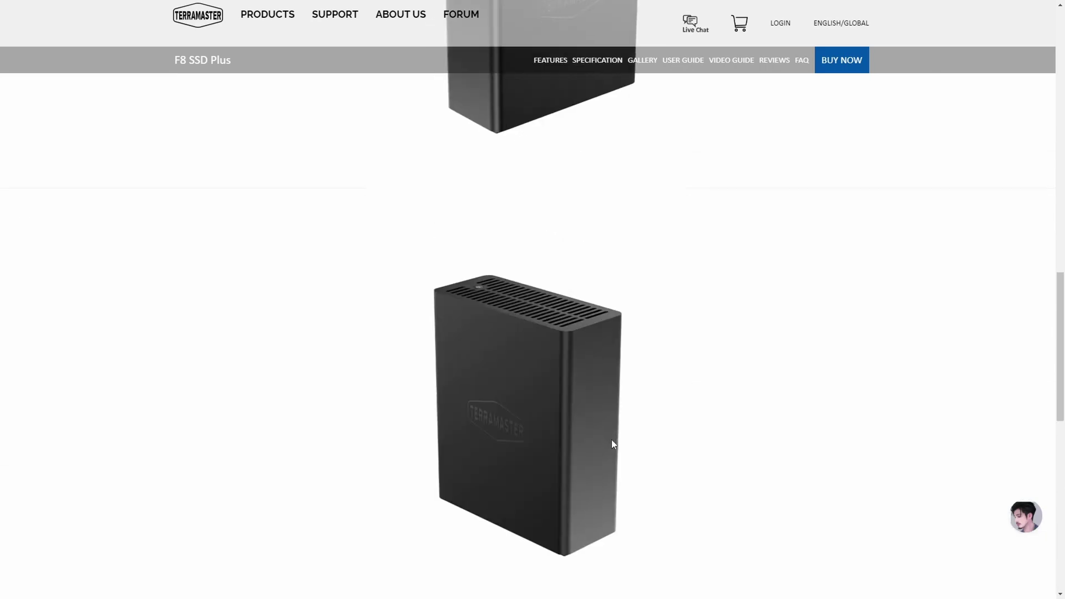
scroll(612, 443, down, 8)
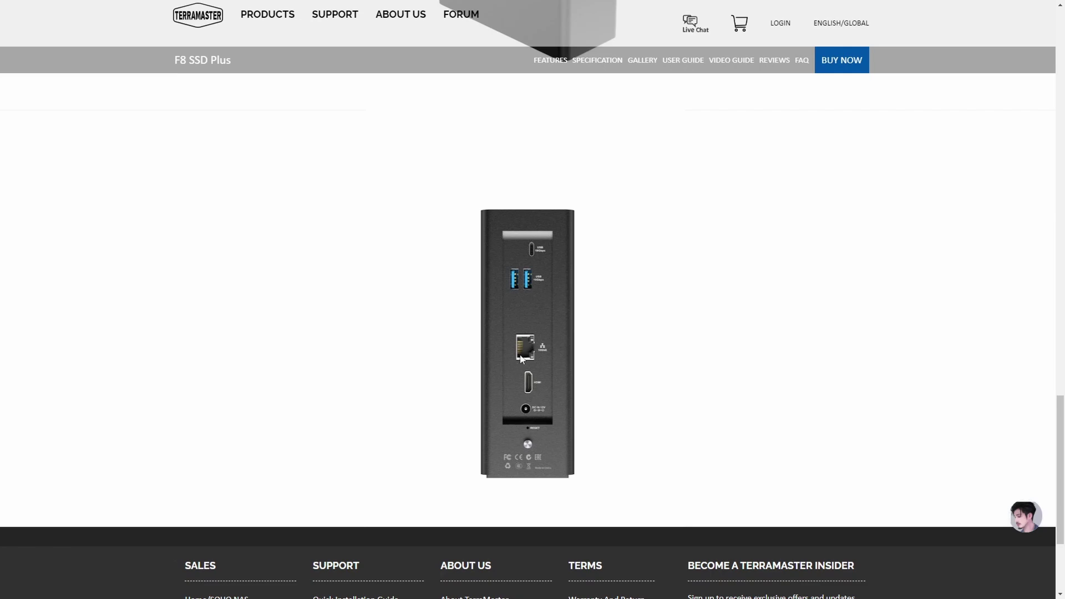
scroll(623, 355, up, 10)
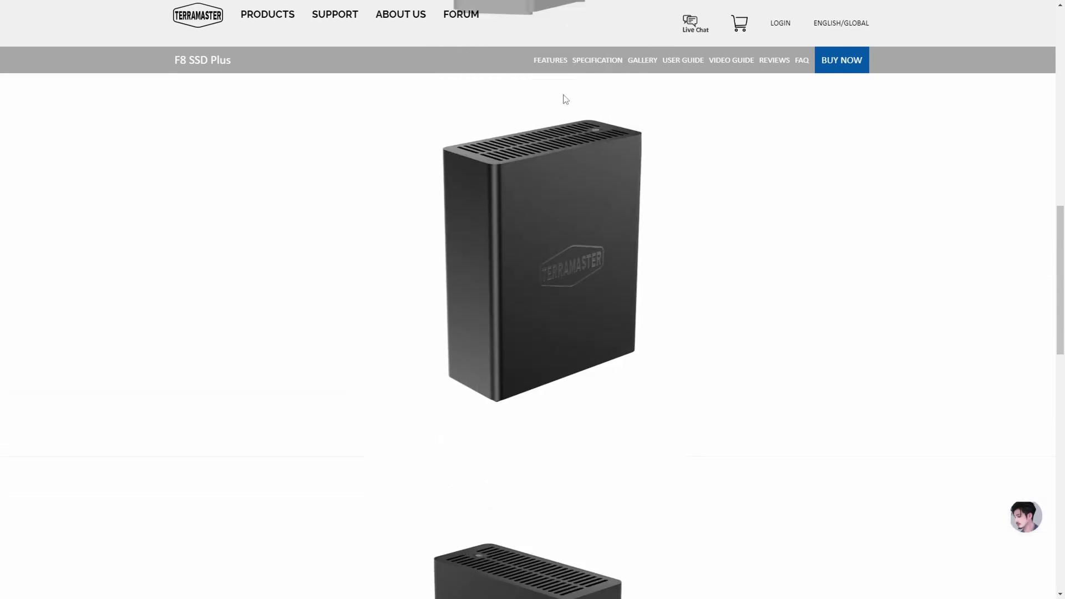
Return to the features overview and scroll to the D8 Hybrid storage expansion, 64TB to 128TB
click(551, 61)
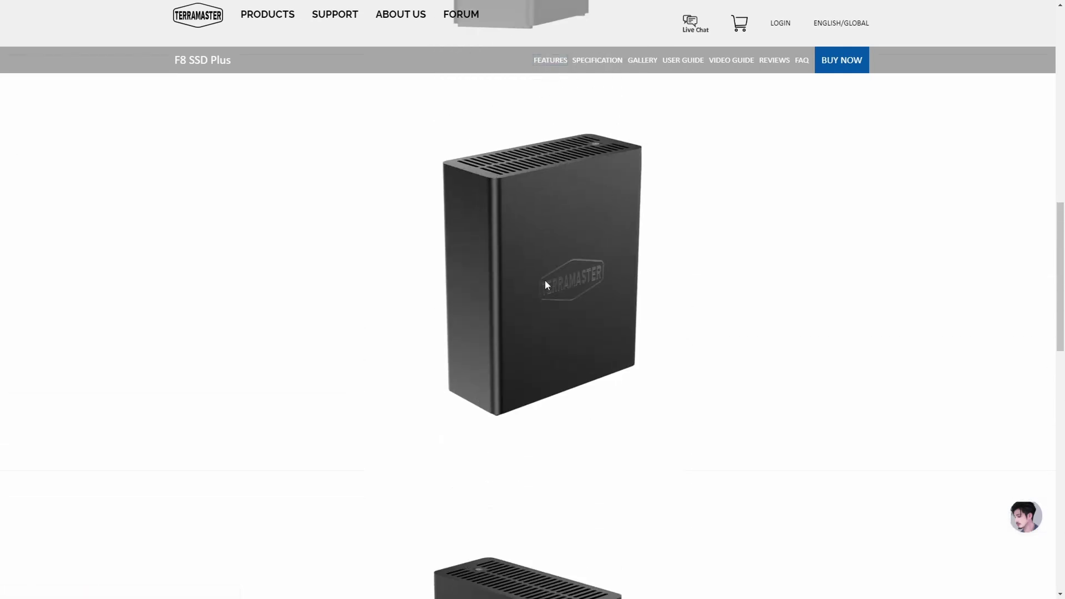
scroll(515, 385, down, 15)
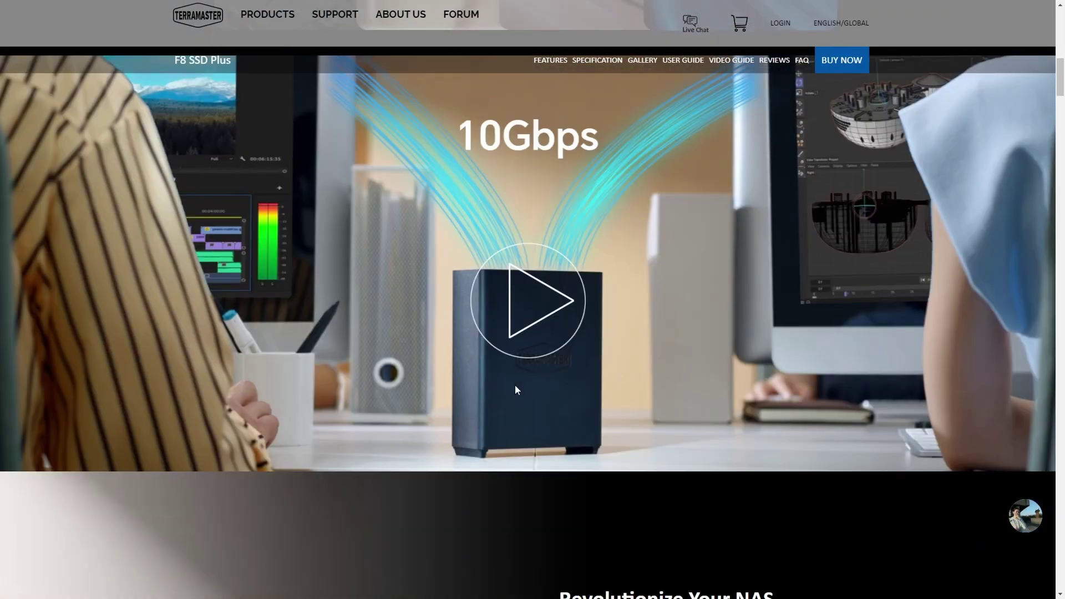
scroll(514, 385, down, 15)
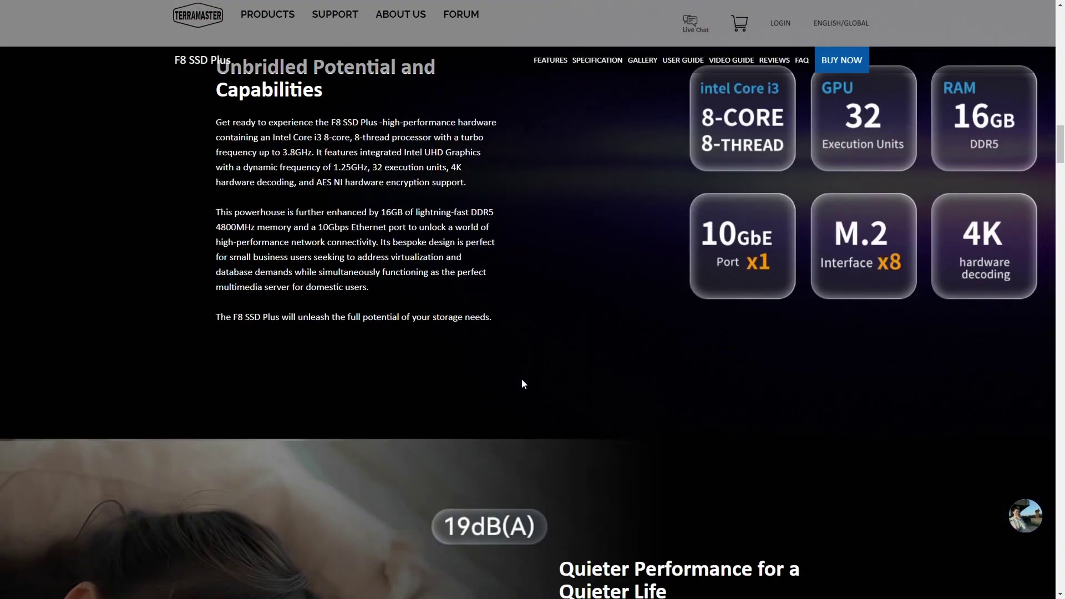
scroll(523, 383, down, 15)
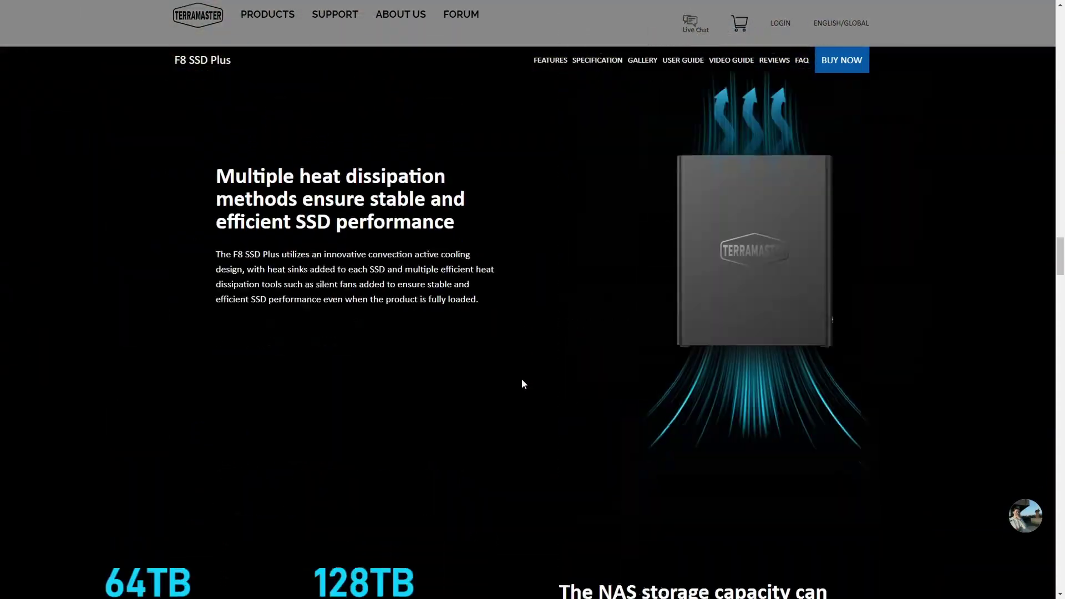
scroll(522, 383, down, 4)
scroll(522, 382, up, 5)
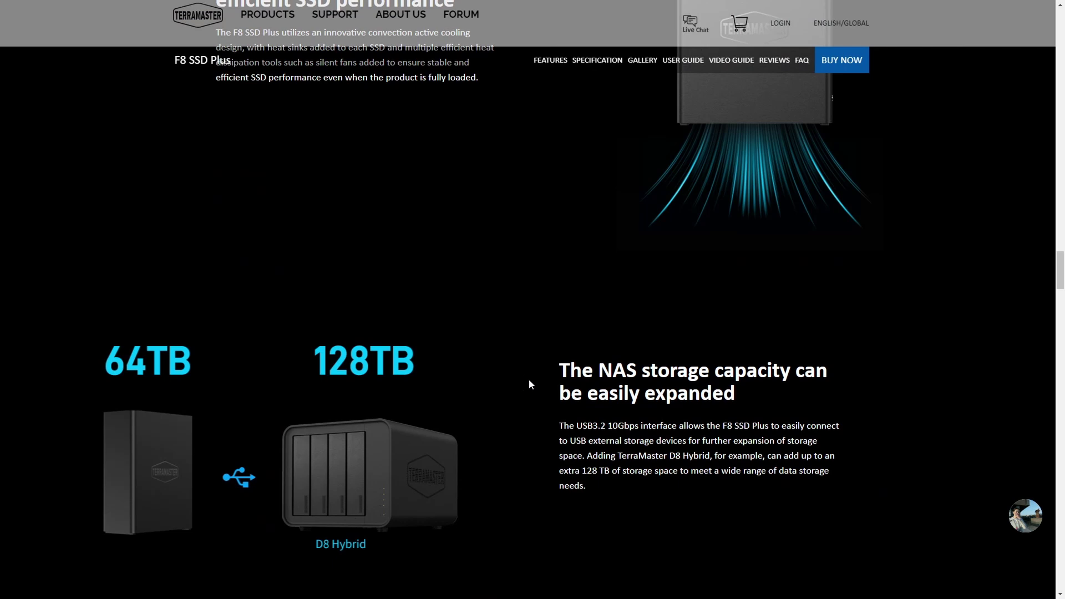
scroll(527, 453, down, 1)
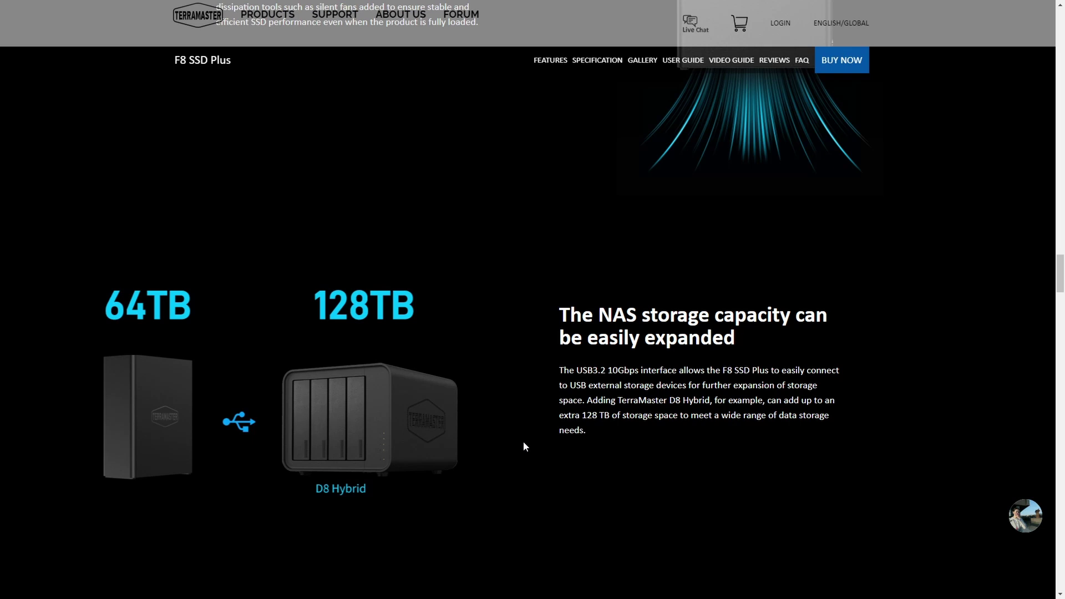
scroll(514, 474, down, 1)
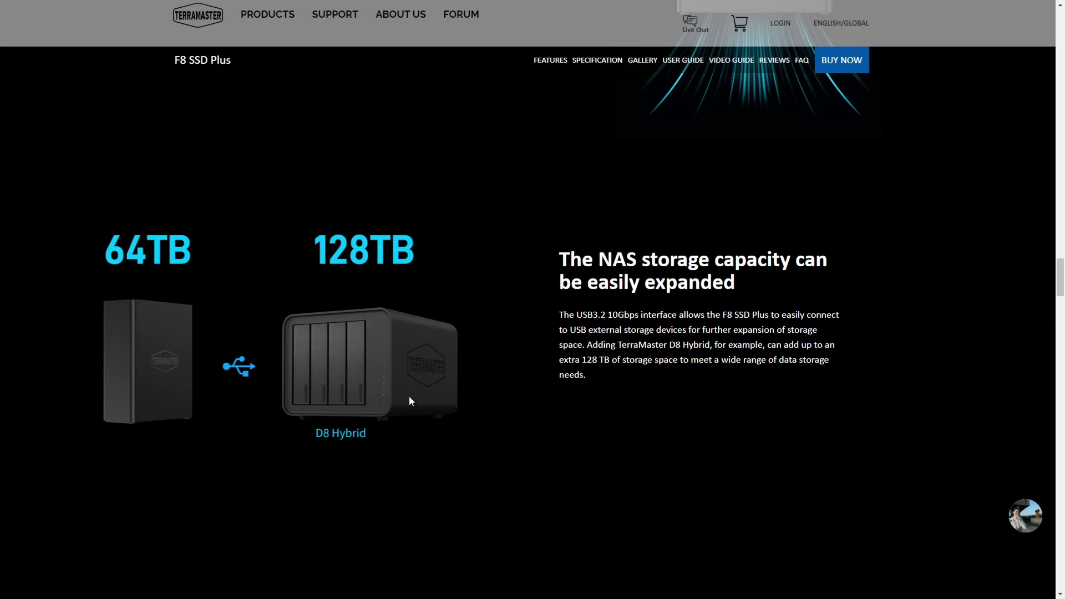
Scroll up to the hero section with the Core i3, 16GB DDR5 and 10GbE tiles
scroll(422, 391, up, 15)
scroll(488, 371, up, 15)
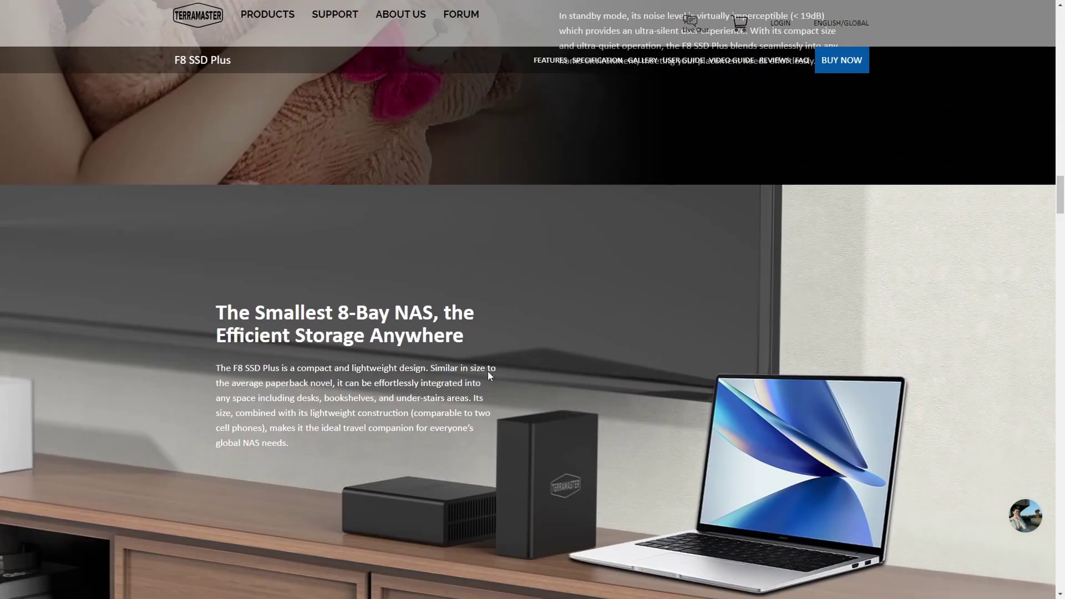
scroll(488, 372, up, 15)
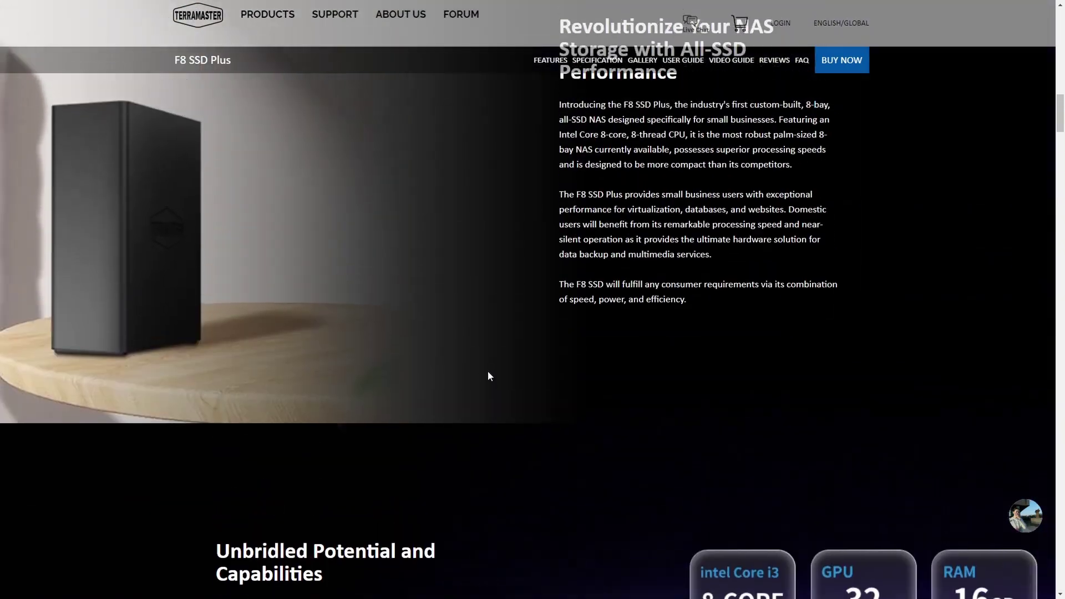
scroll(488, 373, up, 10)
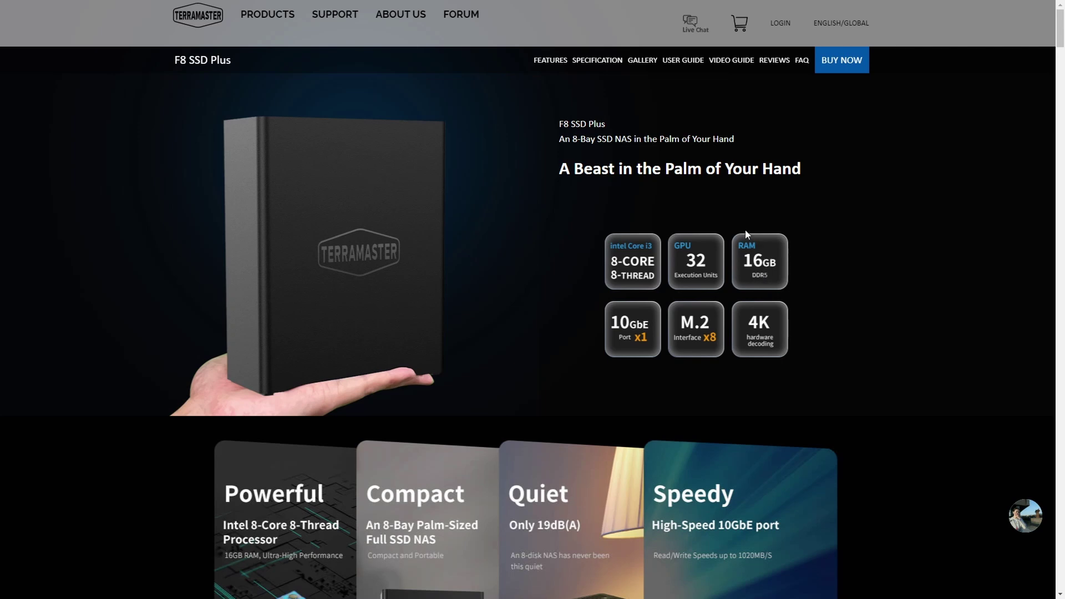
Scroll down again to the section showing the D8 Hybrid expanding 64TB to 128TB
scroll(758, 302, down, 10)
scroll(681, 350, down, 20)
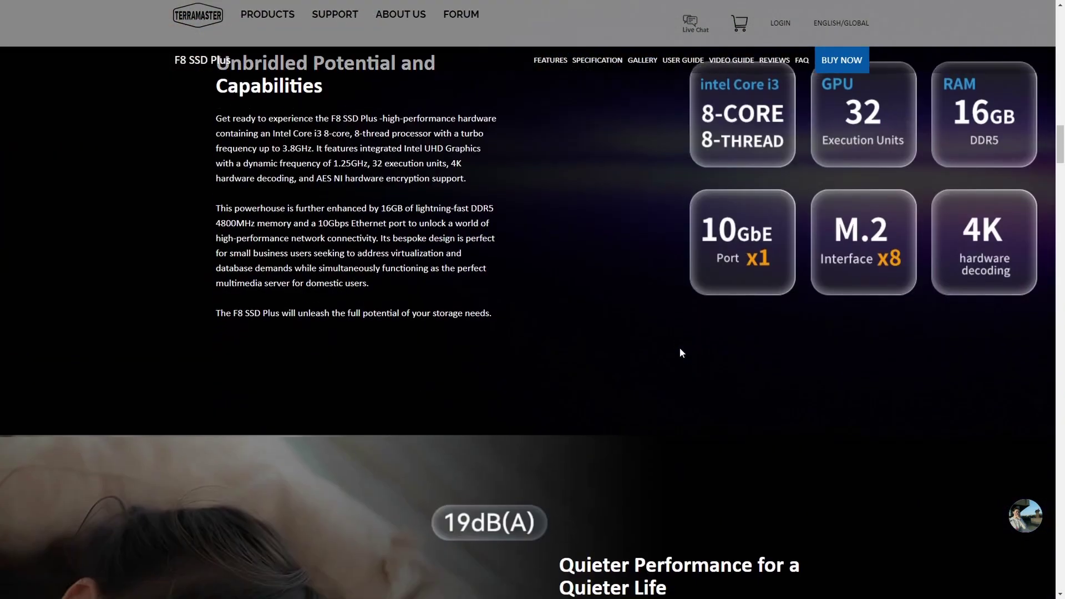
scroll(680, 350, down, 20)
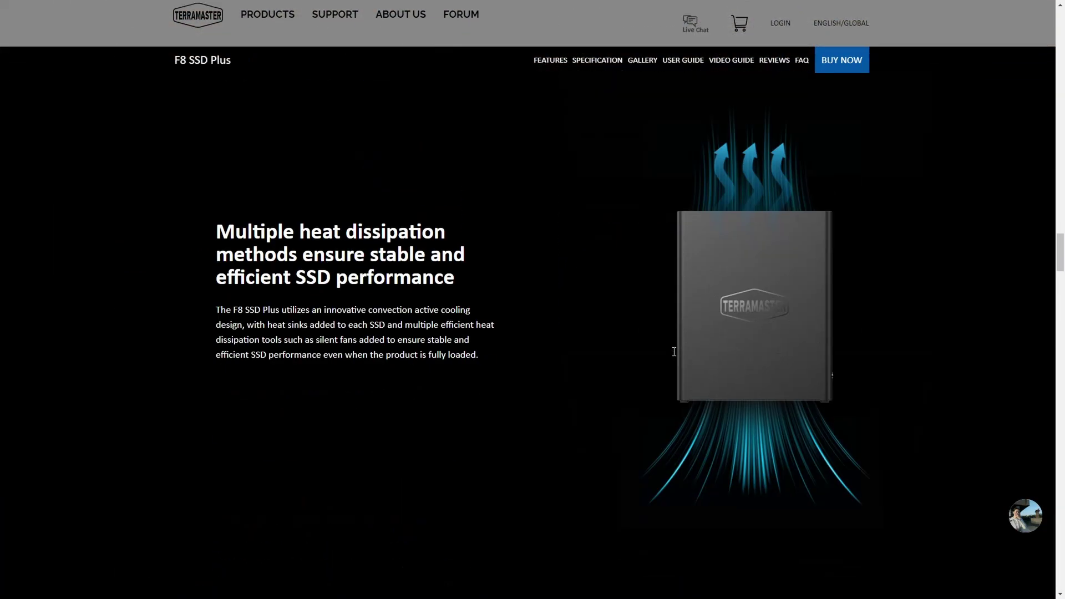
scroll(674, 351, down, 3)
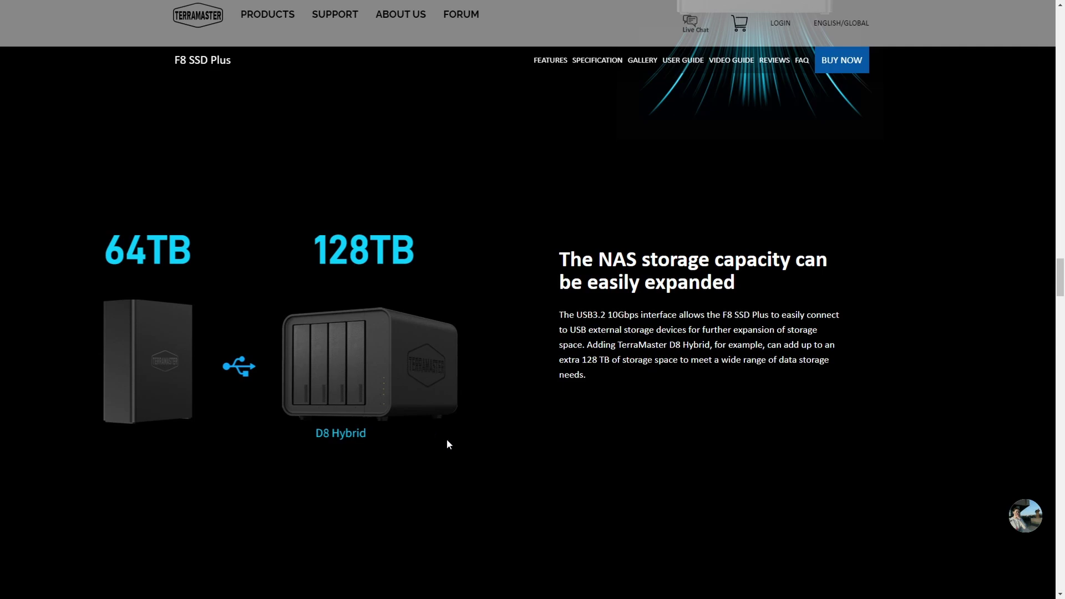
Scroll past Tool-free Installation and TOS 6 to the Virtualization Tools section, Windows 11 to Docker
scroll(450, 441, down, 15)
scroll(454, 438, down, 5)
scroll(455, 438, up, 9)
scroll(305, 452, down, 3)
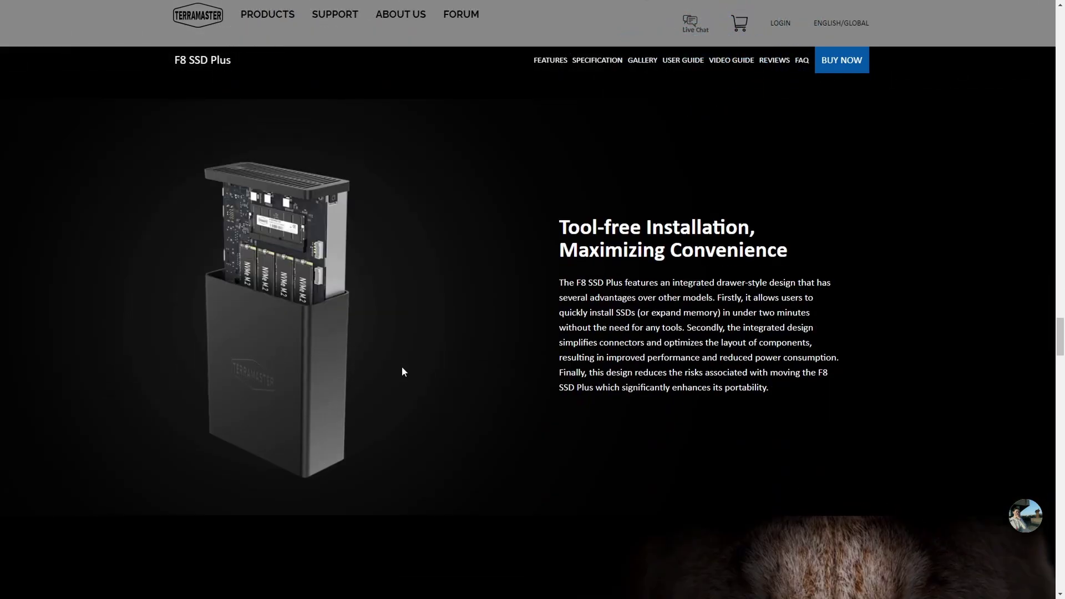
scroll(444, 431, down, 15)
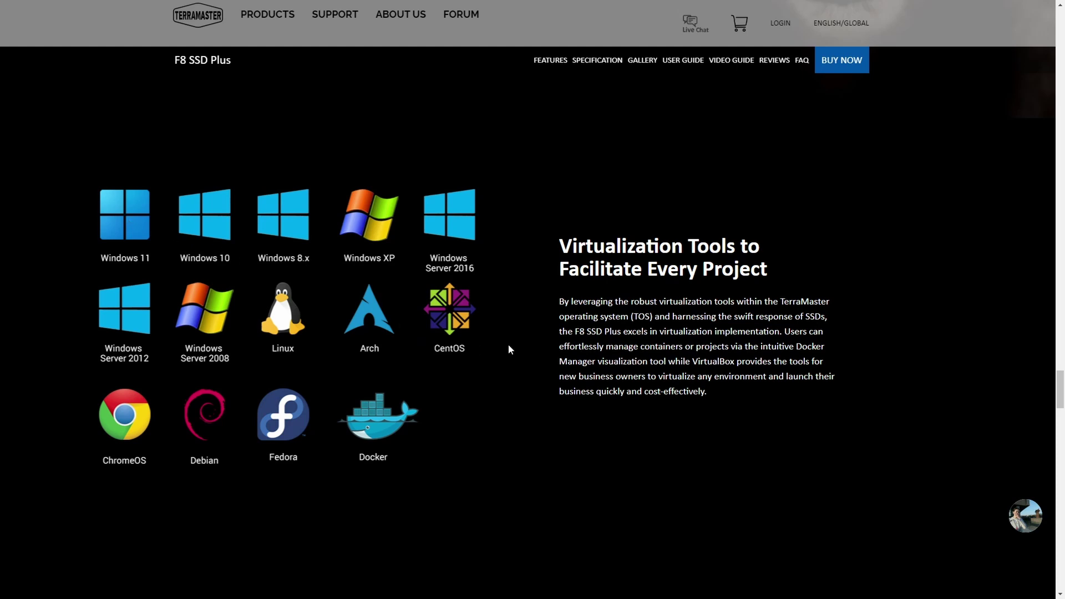
scroll(558, 374, up, 4)
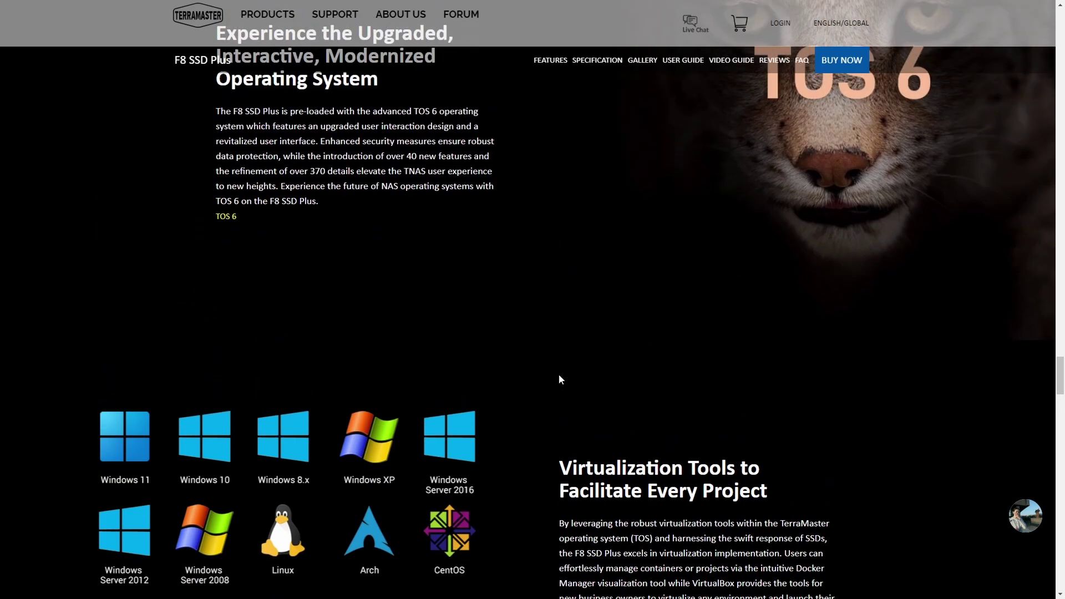
scroll(558, 382, down, 3)
scroll(557, 395, down, 1)
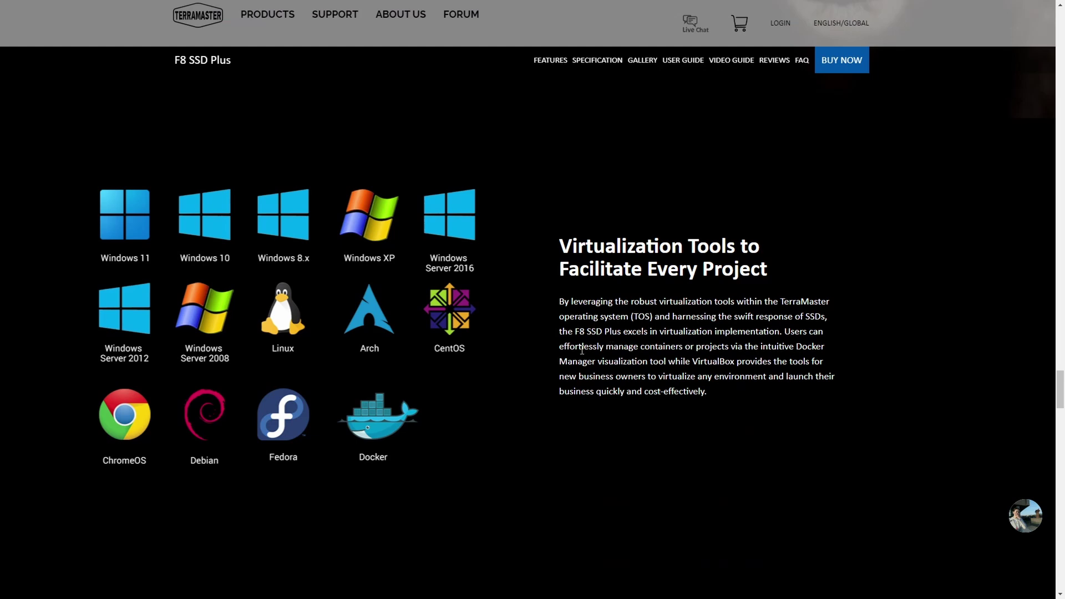
Scroll up slightly to the TOS 6 operating system section with over 40 new features
scroll(580, 355, up, 5)
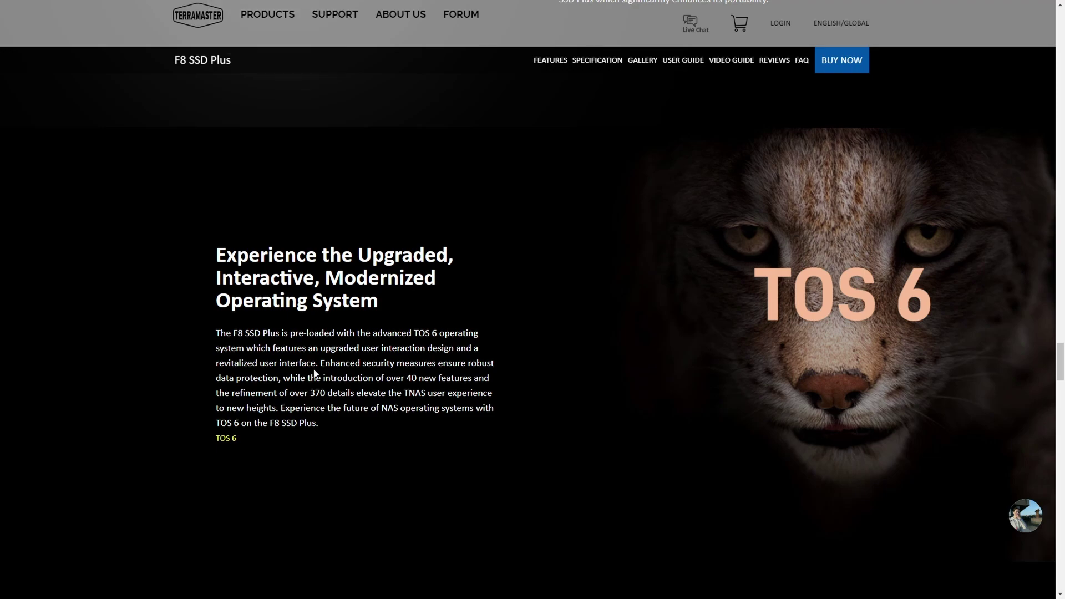
Scroll past TerraSync, CloudSync and Multimedia to the 'Versatile Storage Options' RAID and TRAID section
scroll(391, 299, down, 12)
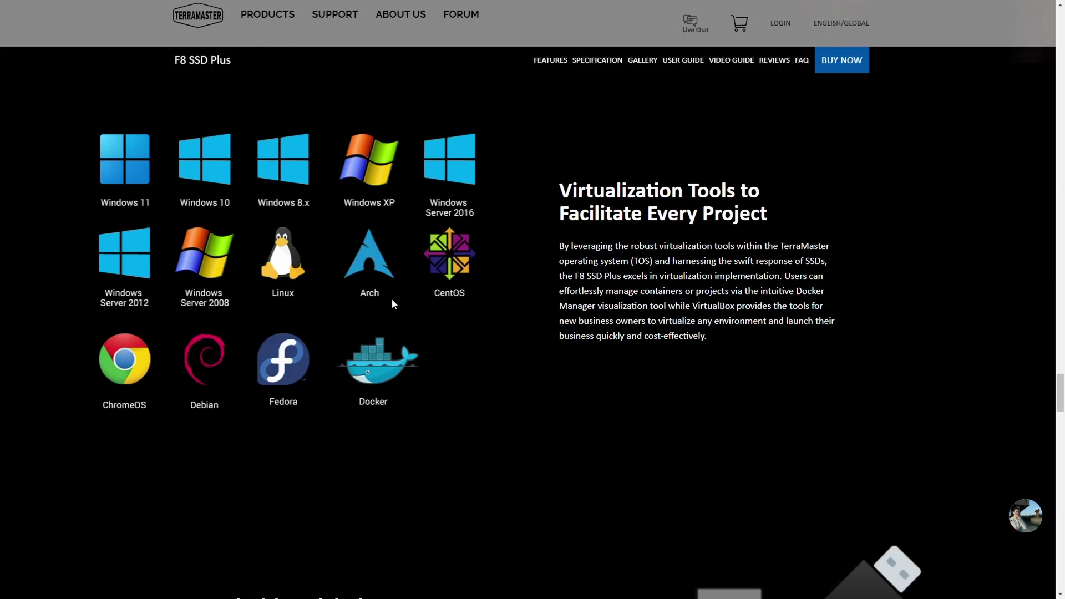
scroll(393, 312, down, 8)
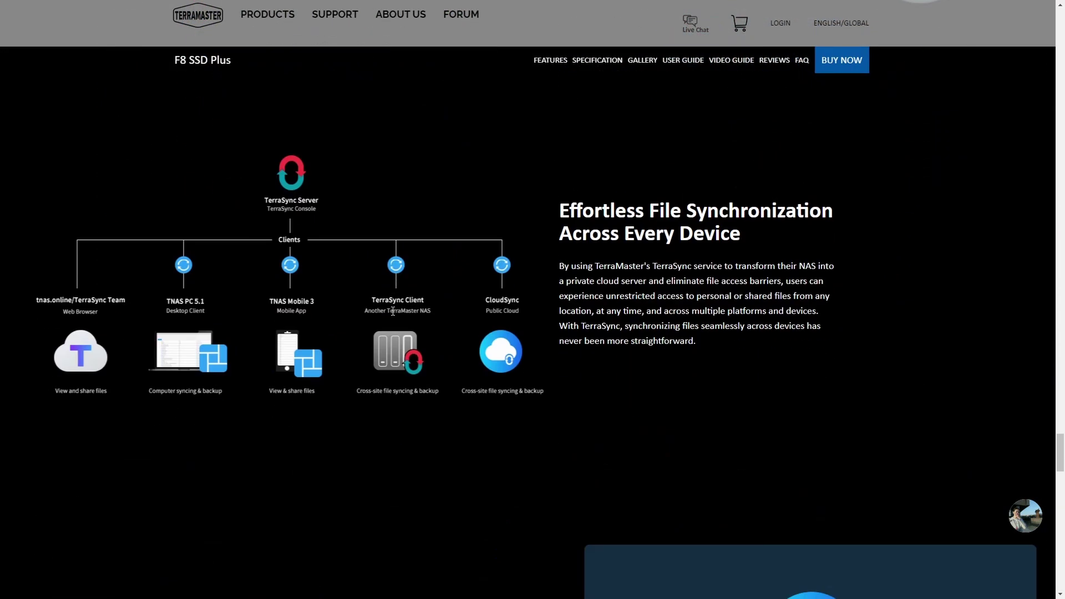
scroll(395, 366, down, 8)
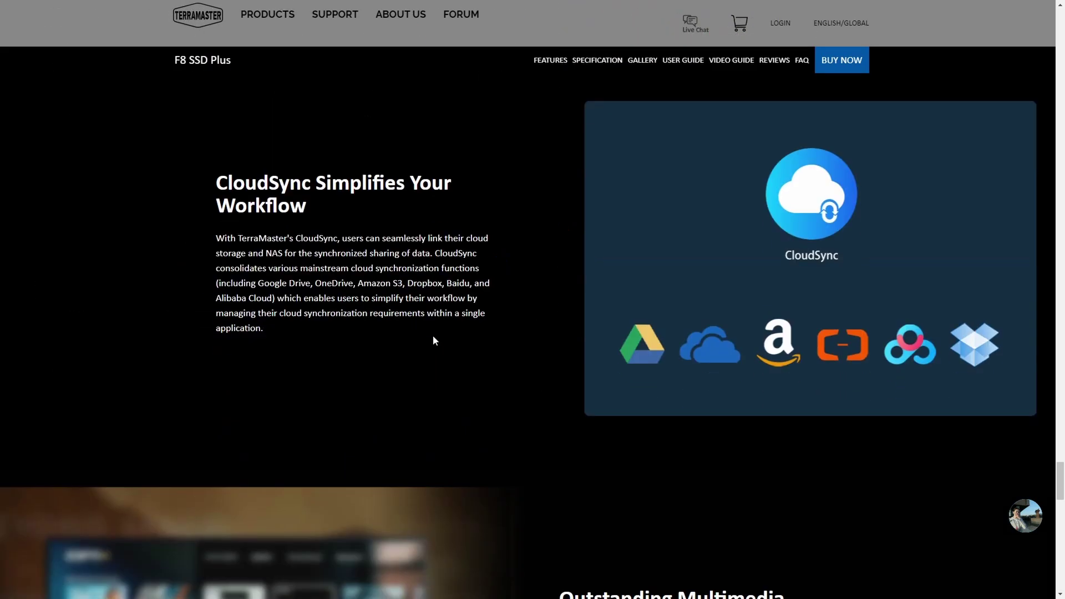
scroll(494, 295, down, 8)
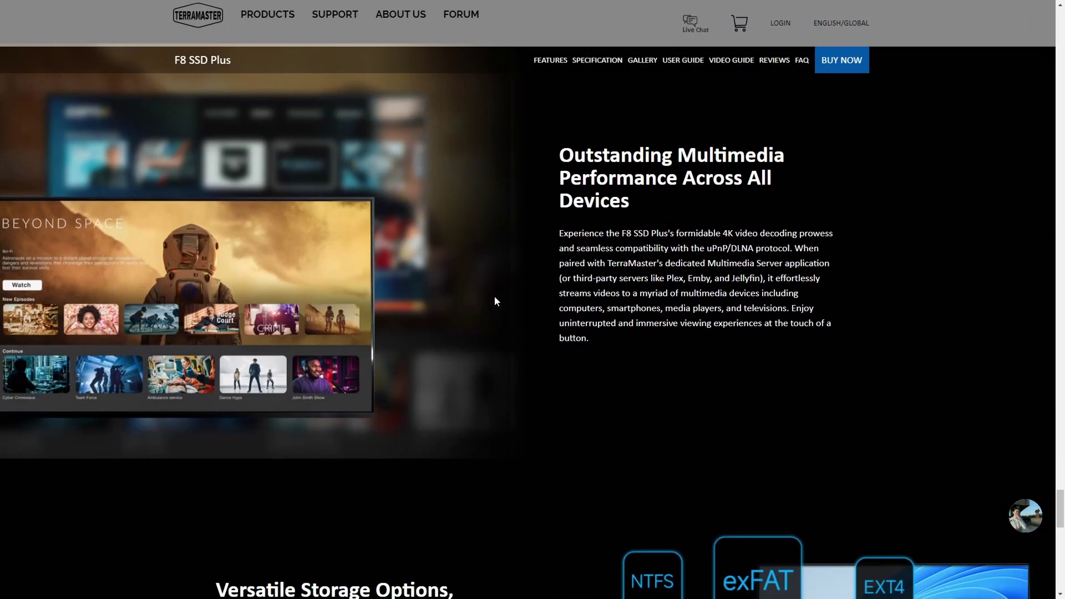
scroll(494, 309, up, 20)
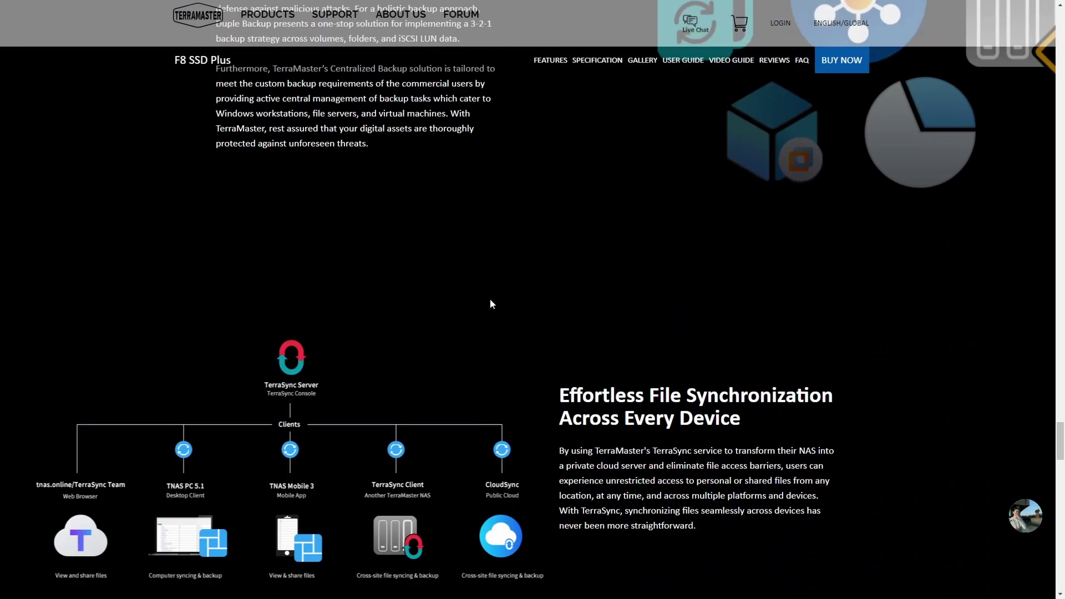
scroll(386, 348, down, 16)
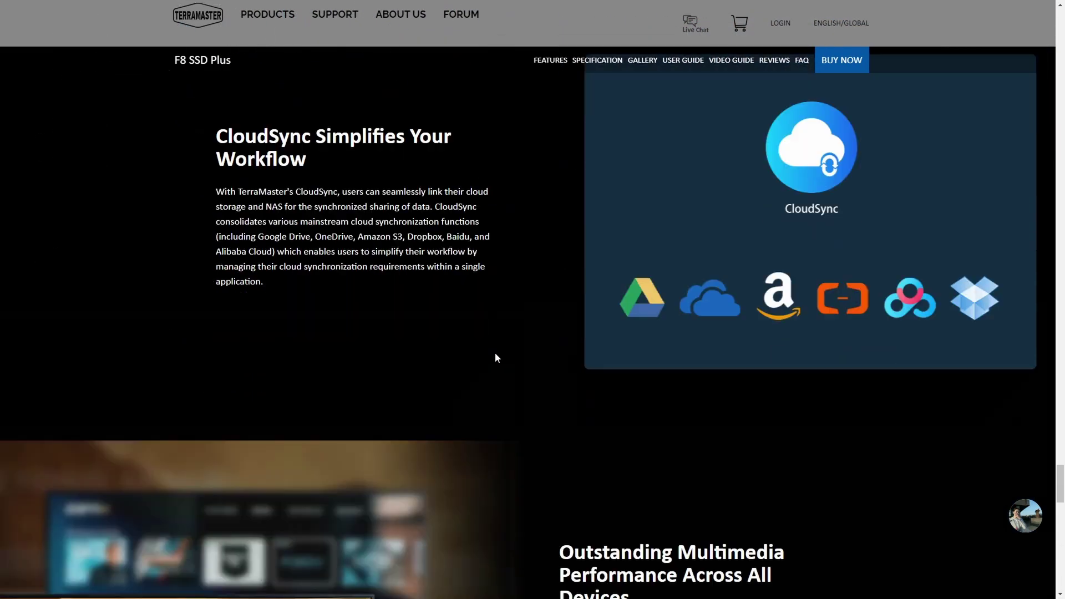
scroll(494, 378, down, 3)
scroll(494, 377, down, 4)
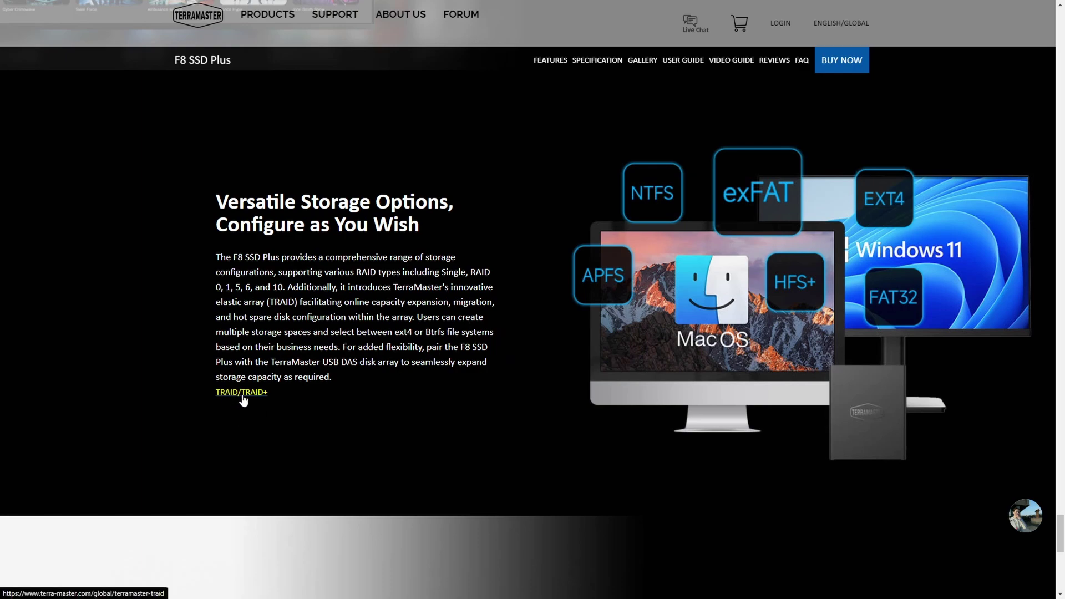
Scroll back up to the 'Revolutionize Your NAS Storage' section beneath the 10Gbps video
scroll(428, 384, down, 3)
scroll(428, 384, down, 3)
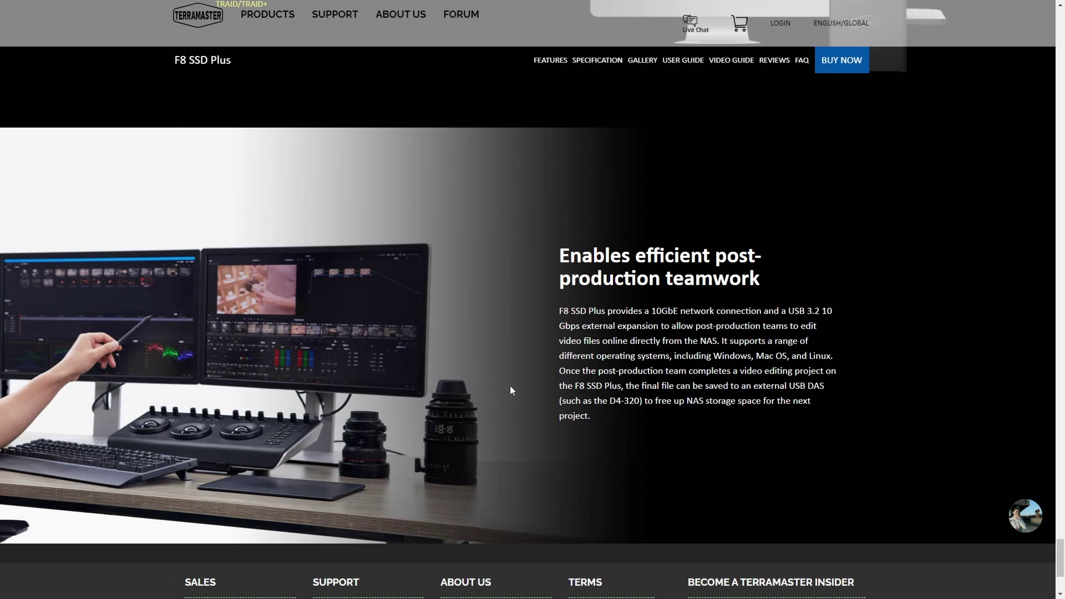
scroll(512, 390, up, 14)
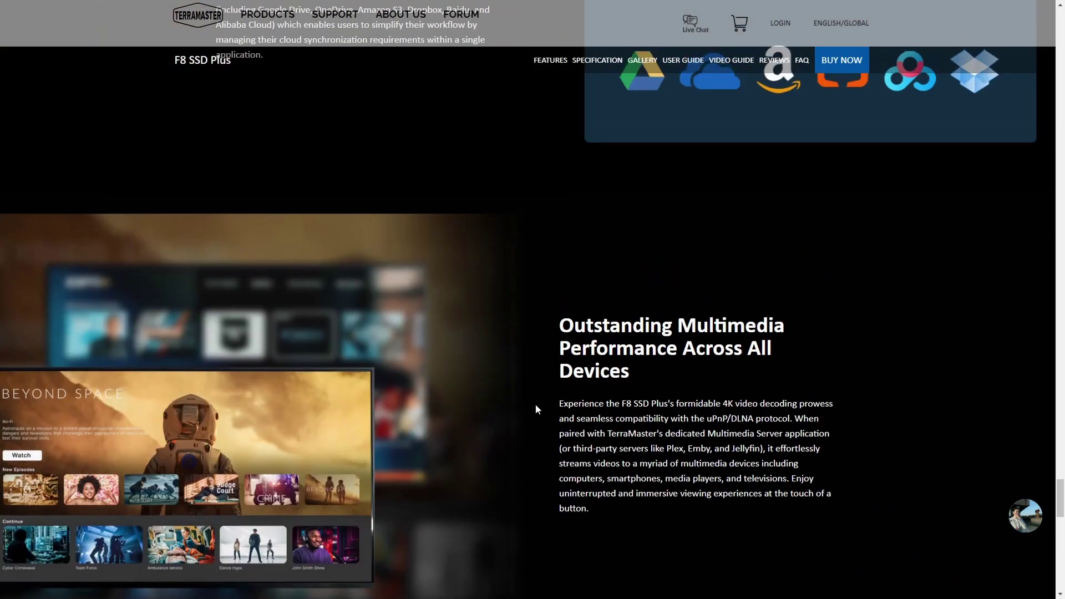
scroll(534, 404, up, 15)
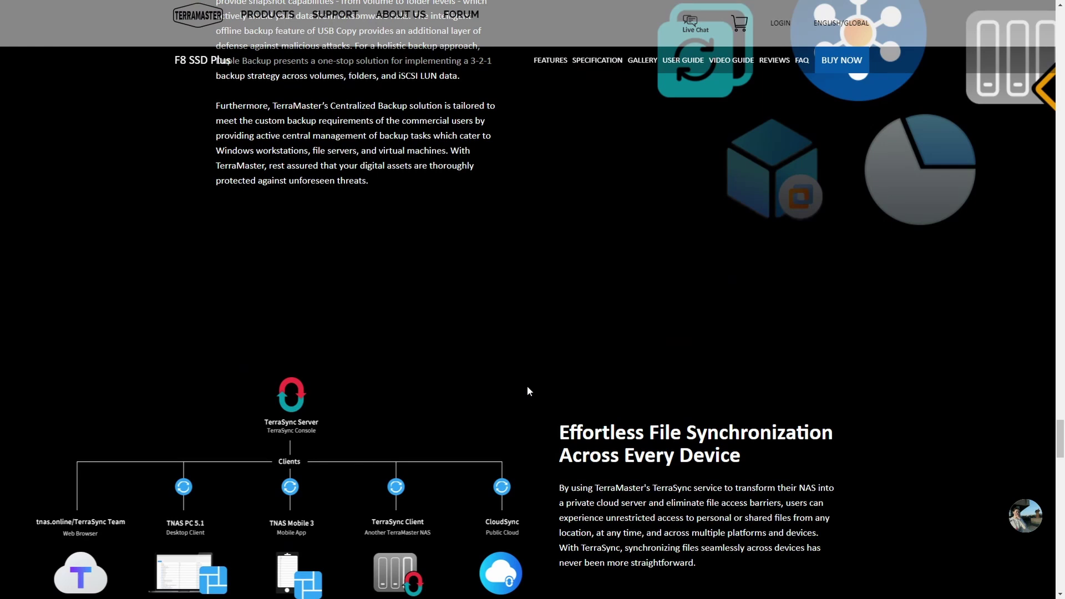
scroll(506, 388, up, 15)
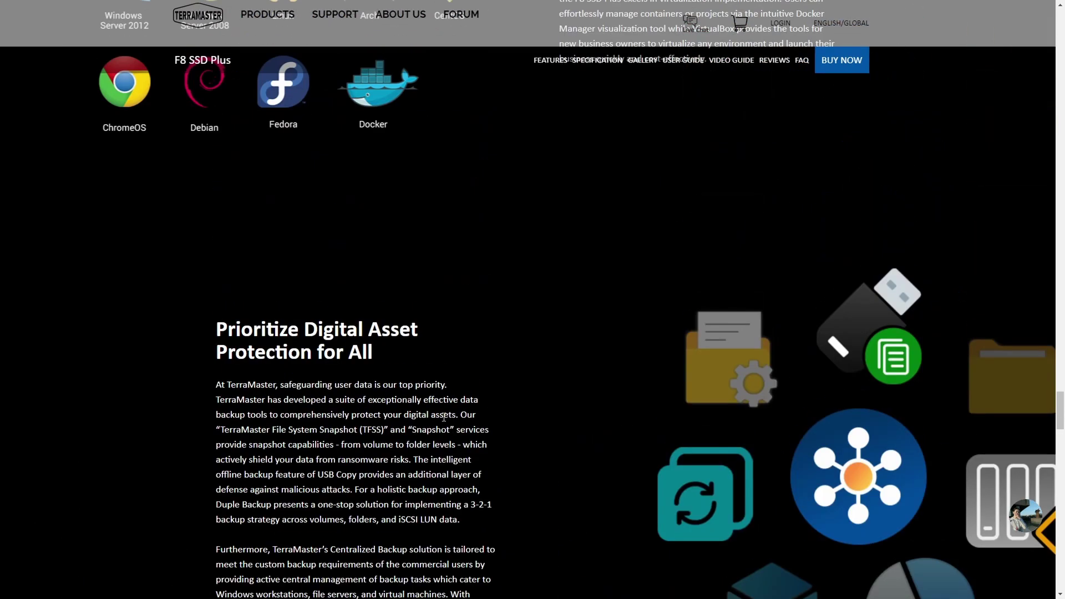
scroll(444, 428, up, 12)
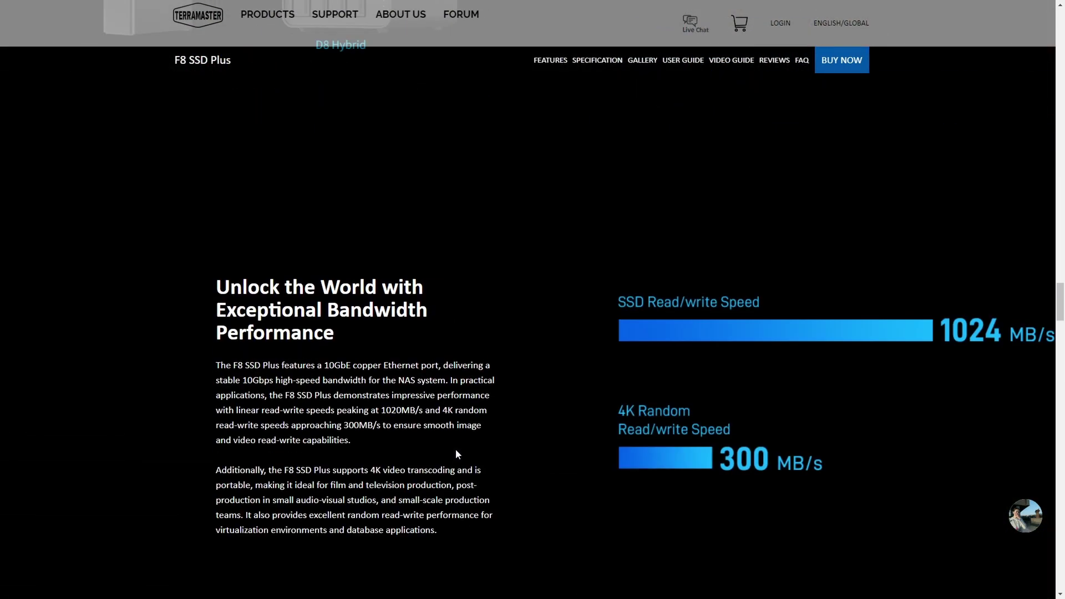
scroll(457, 454, up, 8)
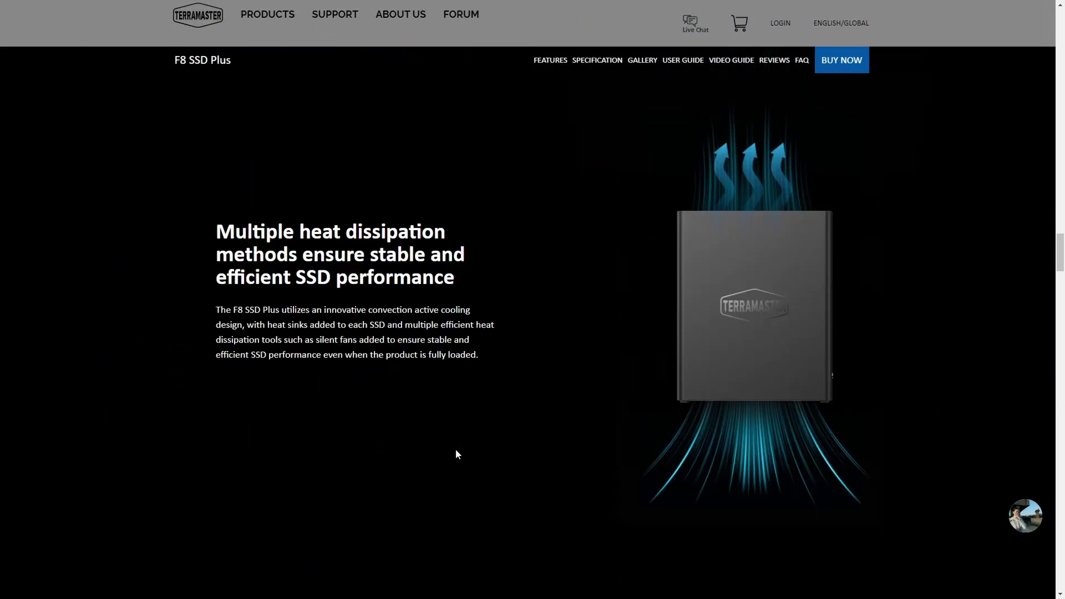
scroll(457, 451, up, 10)
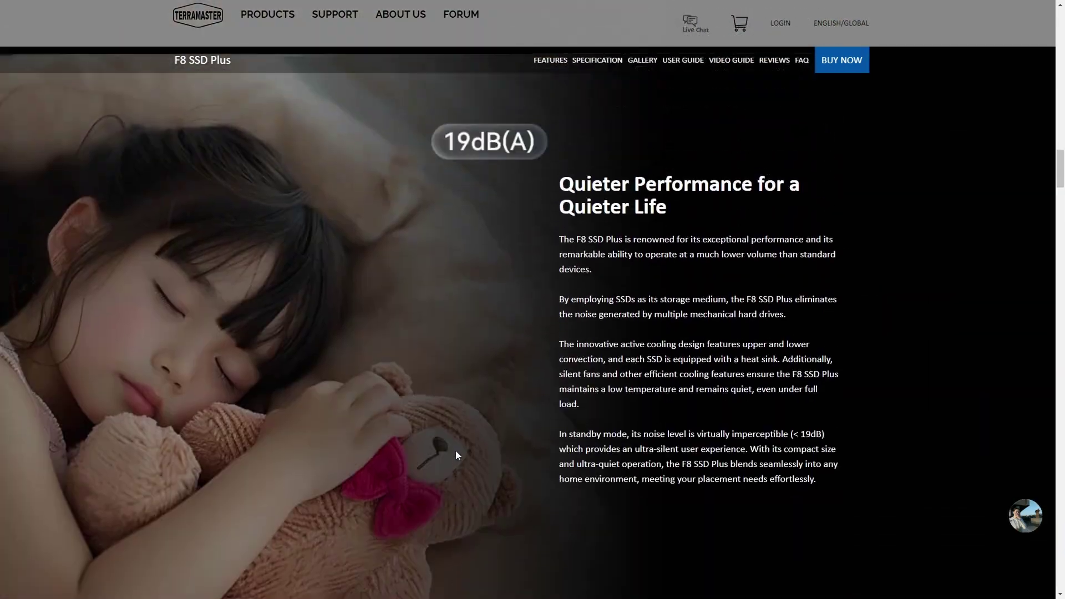
scroll(456, 454, up, 10)
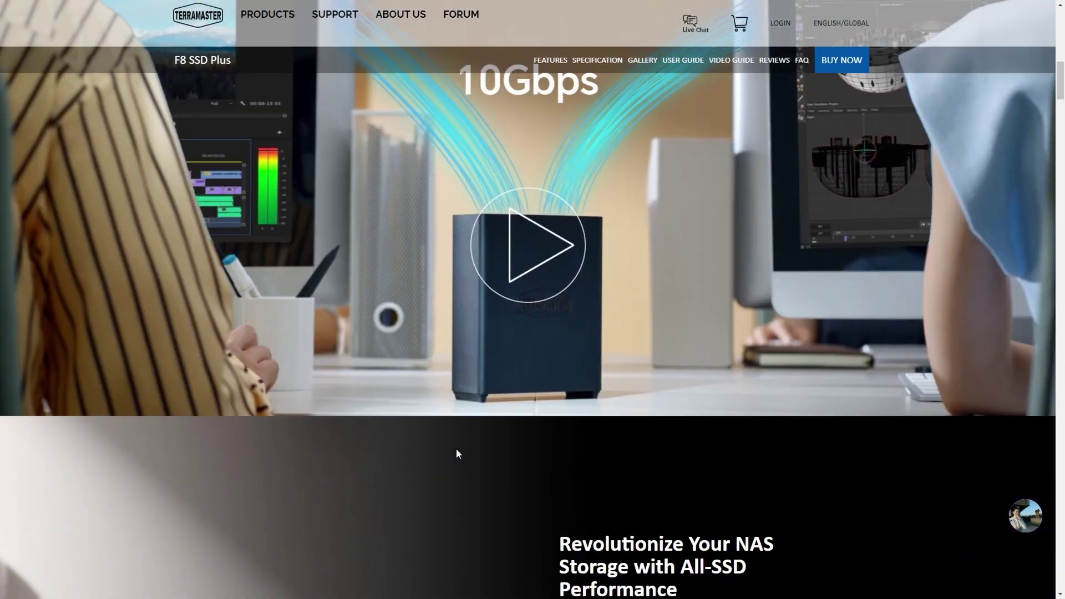
Highlight the memory values: 16 GB pre-installed and 32 GB maximum supported
scroll(457, 451, up, 8)
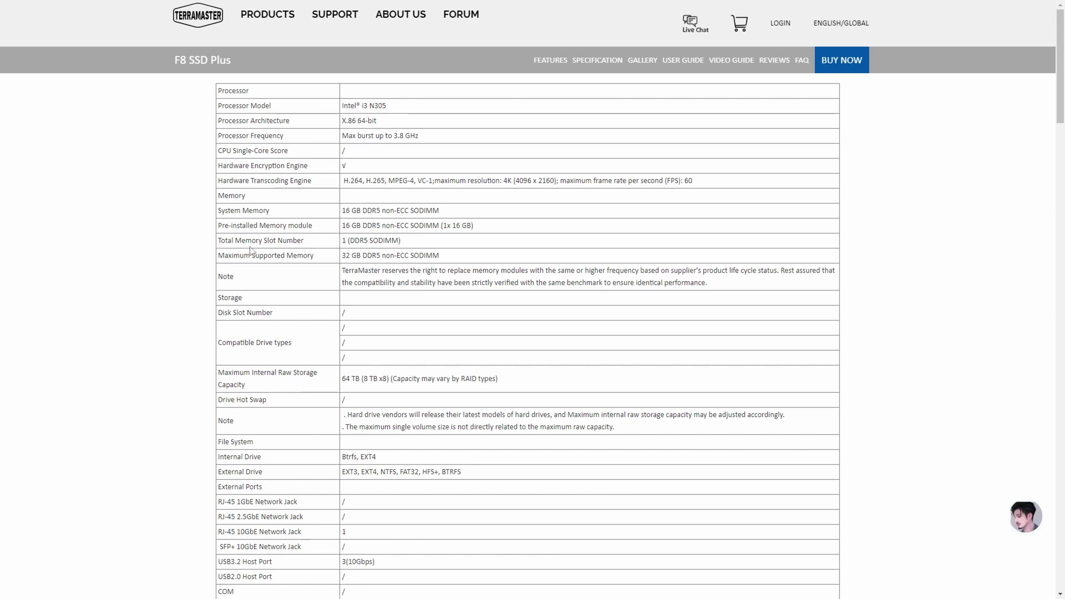
scroll(196, 270, down, 1)
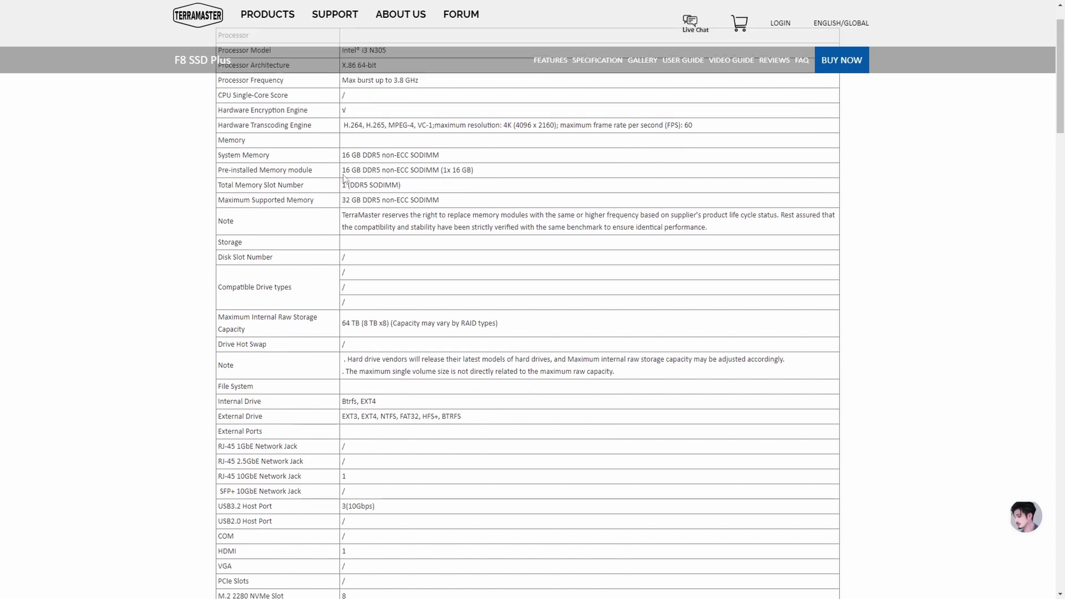
drag(342, 170, 381, 168)
drag(342, 199, 353, 200)
click(282, 201)
Highlight the 64 TB capacity and 45.0 W power consumption, then scroll to Package Contents
scroll(192, 225, down, 2)
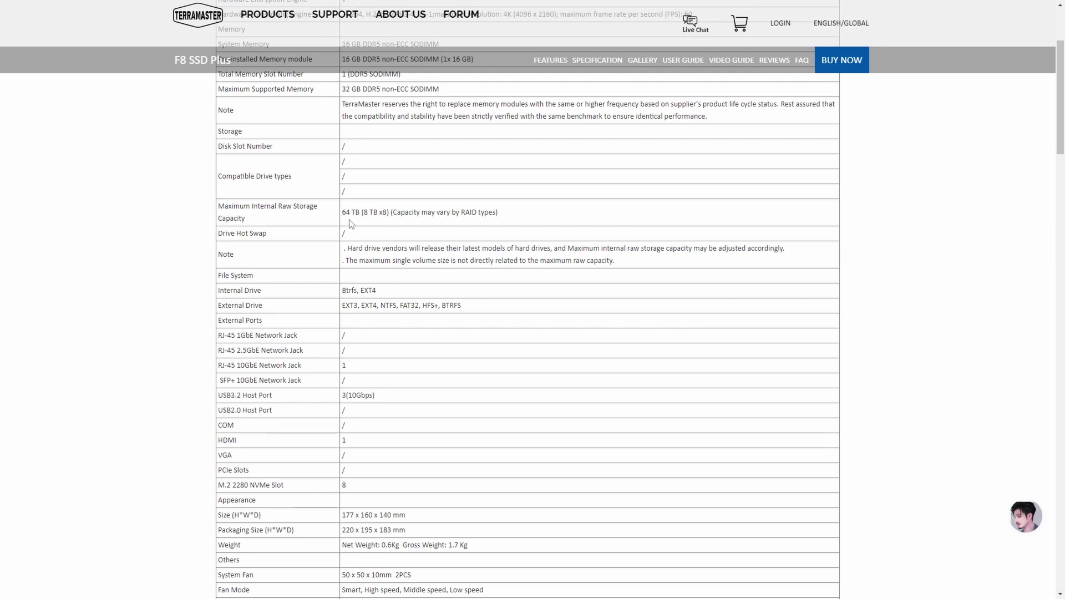
drag(369, 212, 380, 215)
click(345, 214)
scroll(155, 235, down, 2)
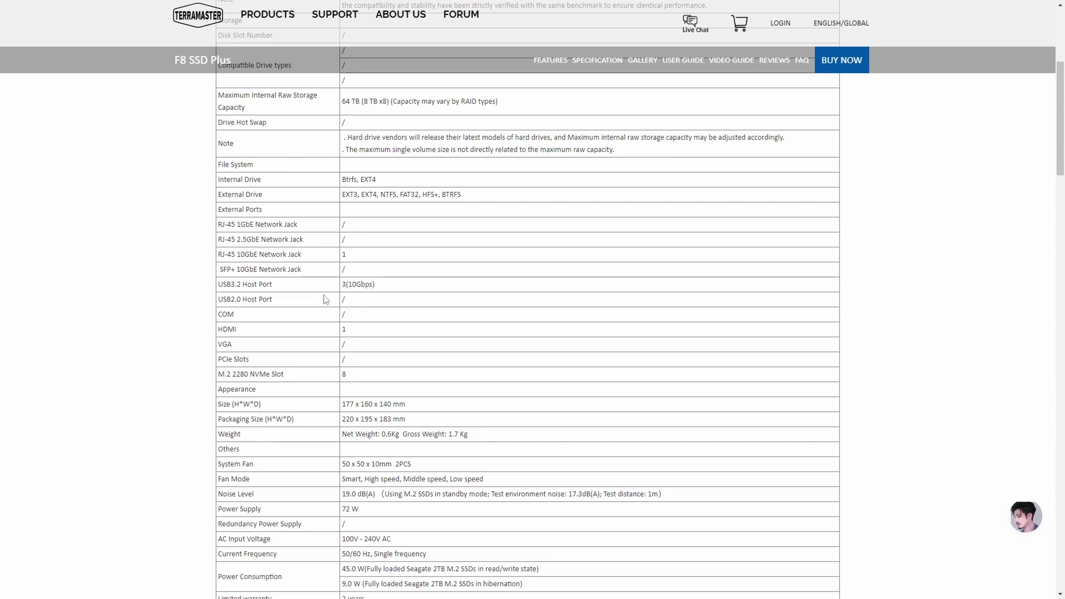
scroll(177, 284, down, 1)
scroll(177, 284, down, 4)
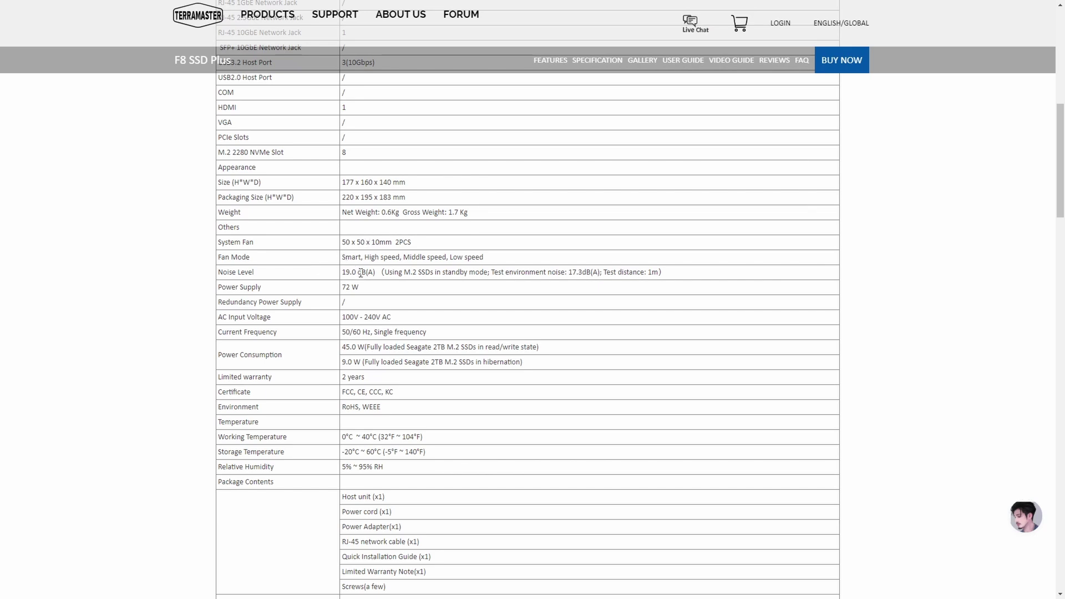
drag(343, 348, 447, 348)
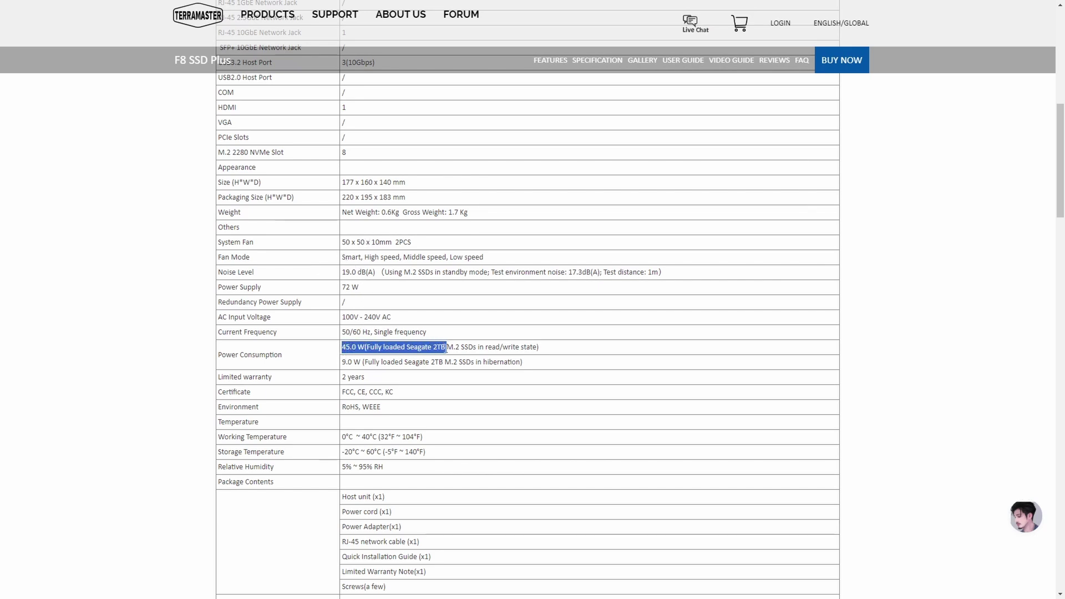
click(414, 348)
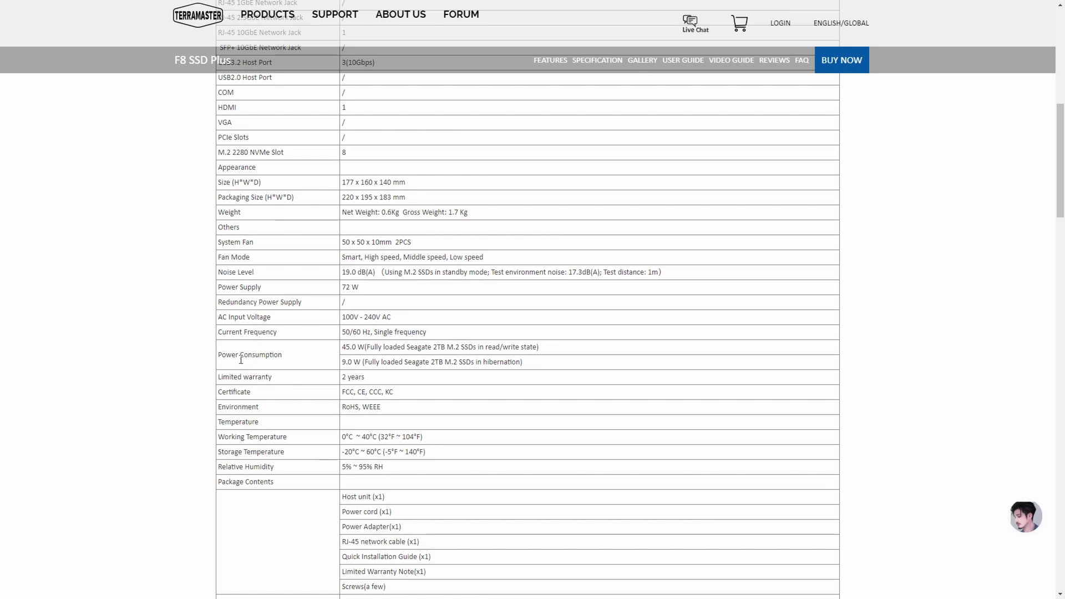
scroll(244, 360, down, 4)
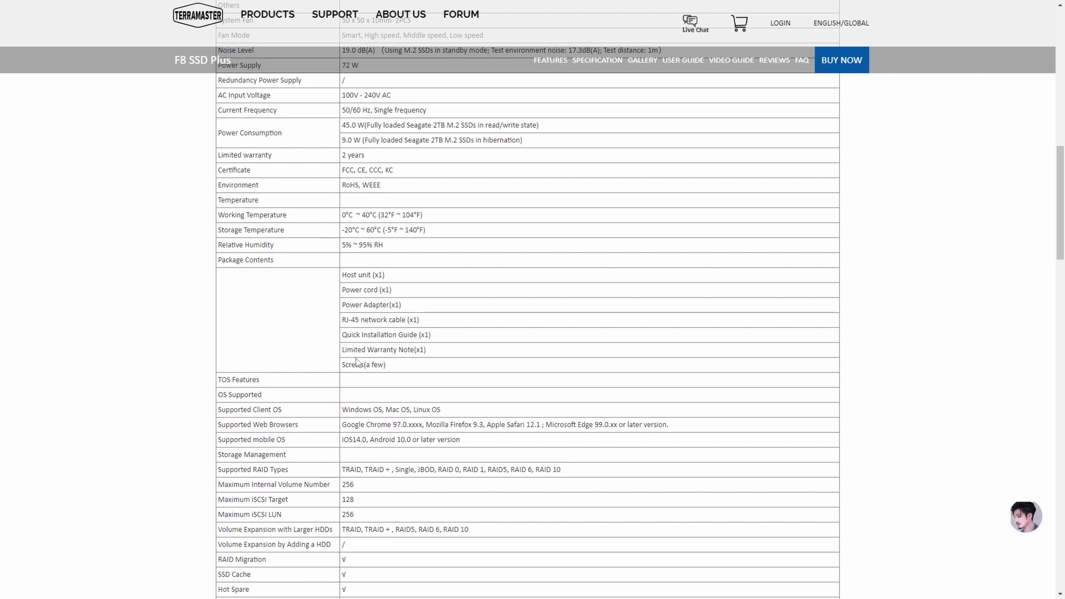
Highlight the Screws package item and scroll through the TOS, networking and security rows
drag(347, 365, 436, 369)
click(413, 371)
scroll(269, 326, down, 3)
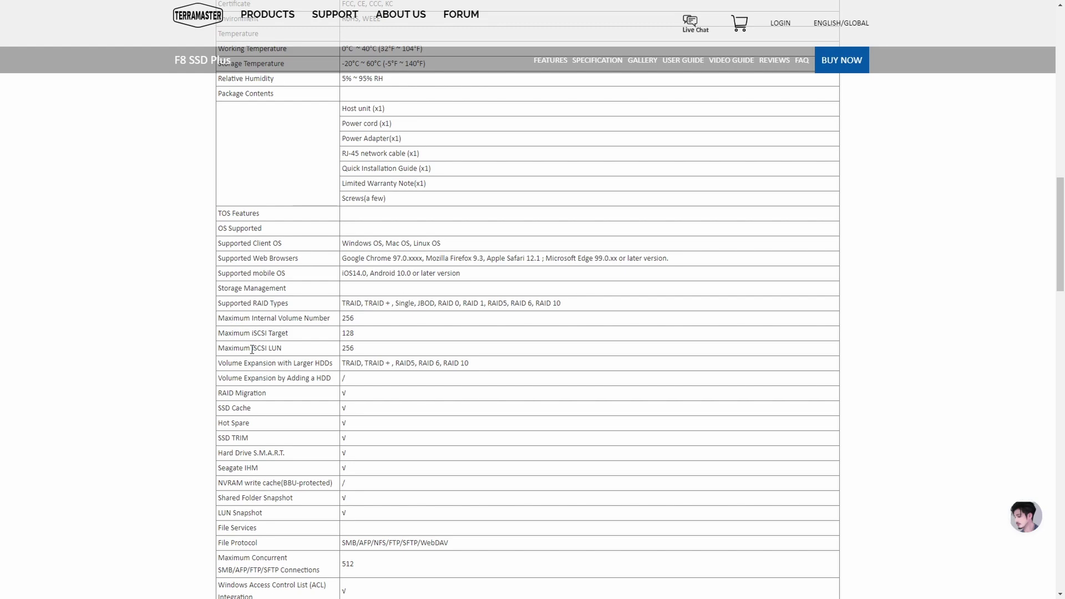
scroll(223, 317, down, 3)
scroll(252, 350, down, 2)
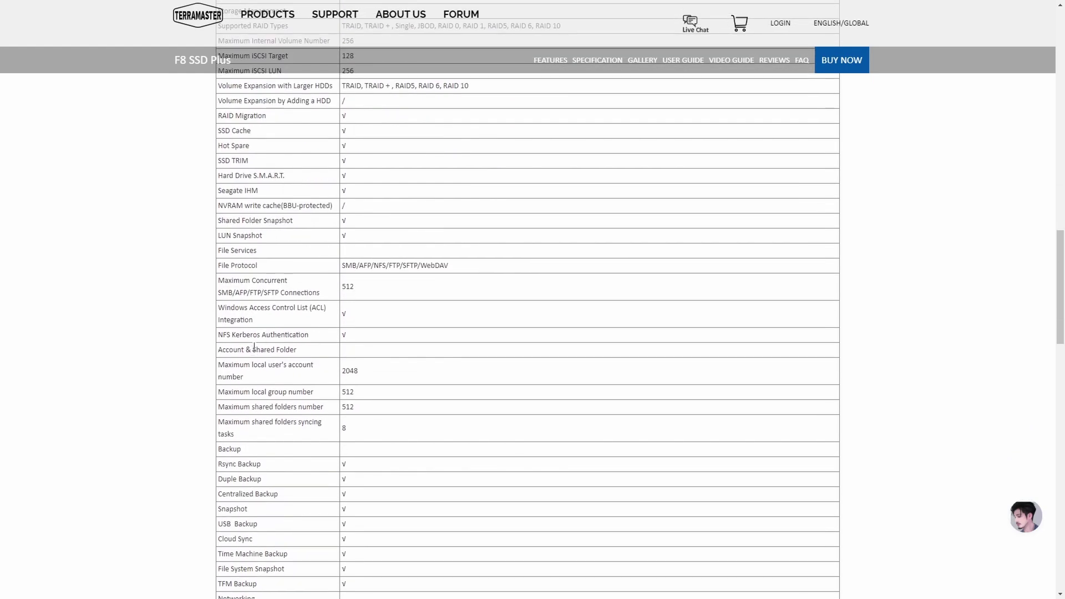
scroll(248, 334, down, 3)
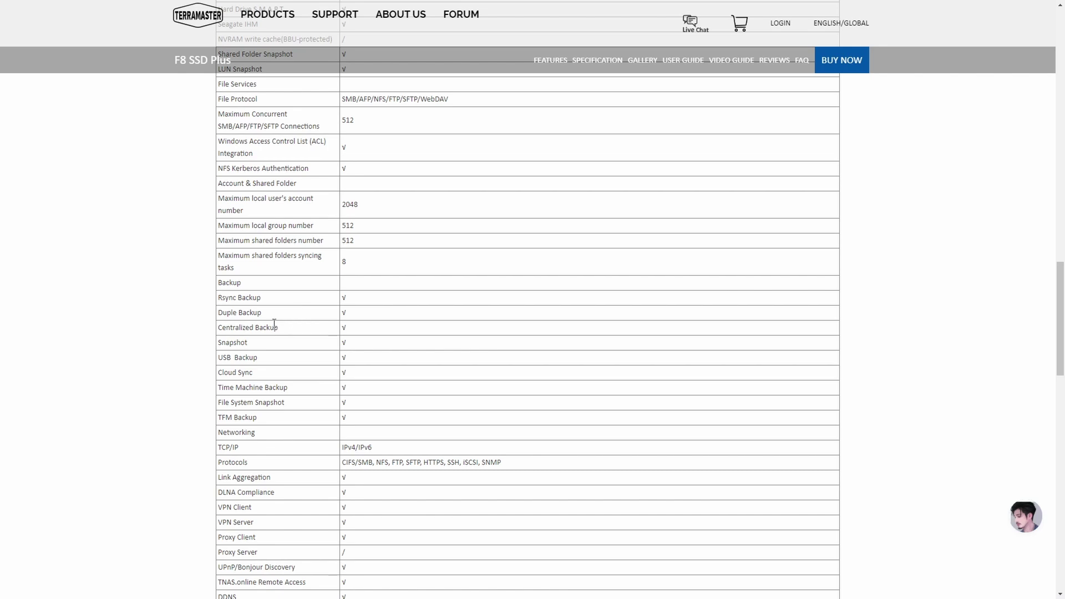
scroll(242, 296, down, 7)
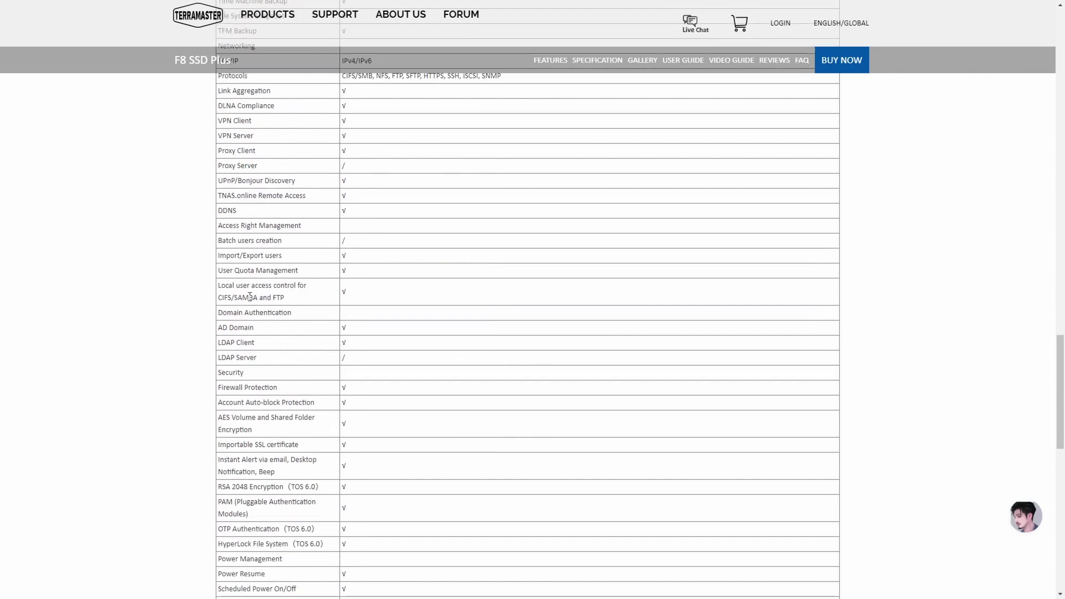
scroll(254, 296, down, 14)
scroll(258, 298, up, 7)
scroll(257, 297, up, 6)
scroll(280, 438, down, 3)
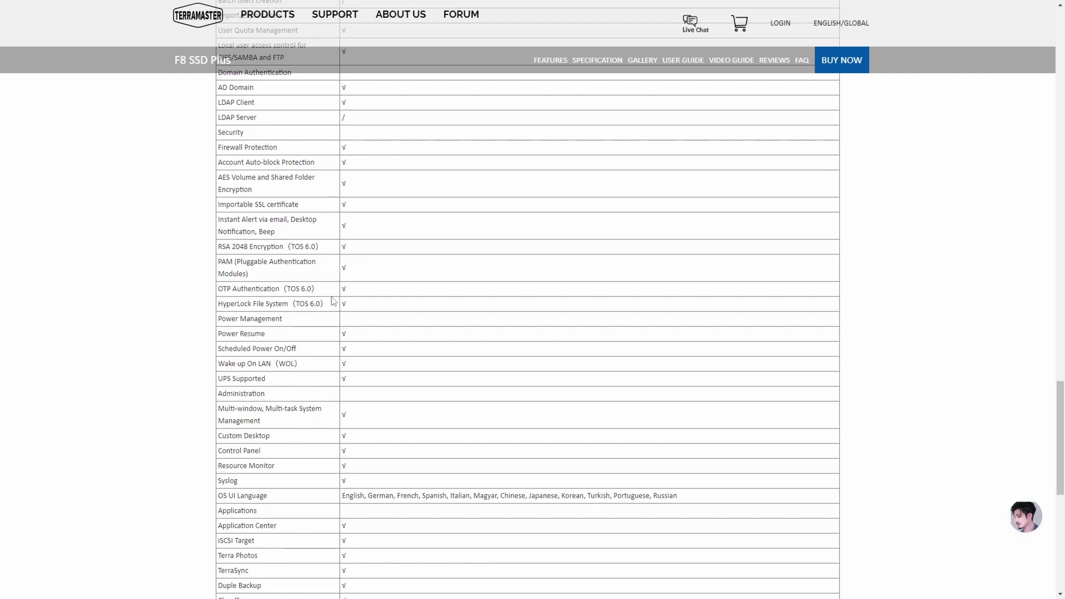
Highlight the HyperLock File System feature in the specification table
drag(289, 304, 218, 304)
click(256, 315)
scroll(142, 344, down, 7)
scroll(167, 347, up, 15)
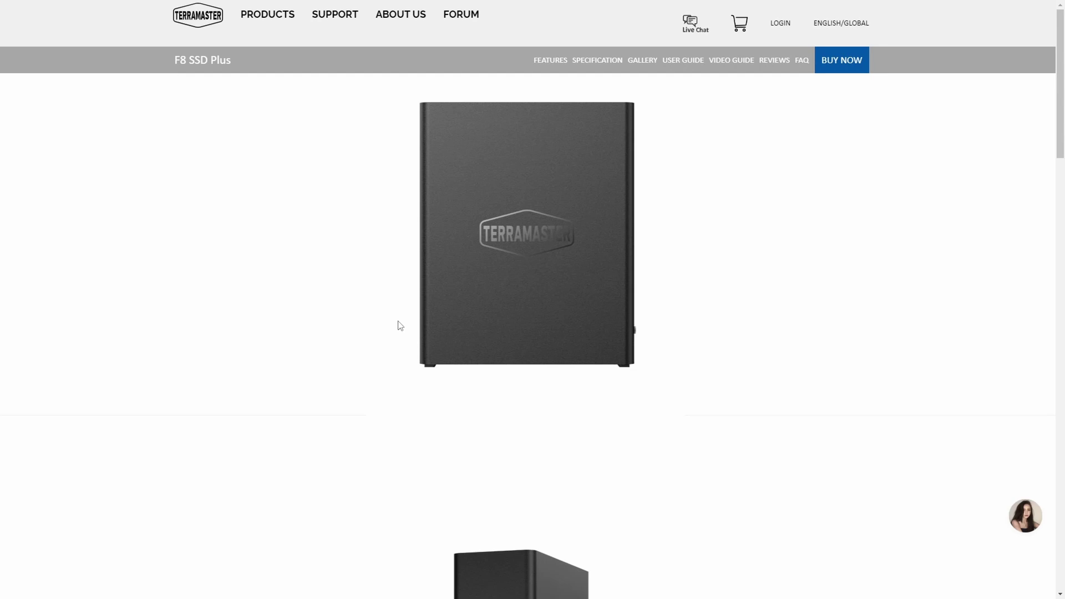
Scroll the F8 SSD Plus page from the footer back up to its product images
scroll(437, 319, down, 5)
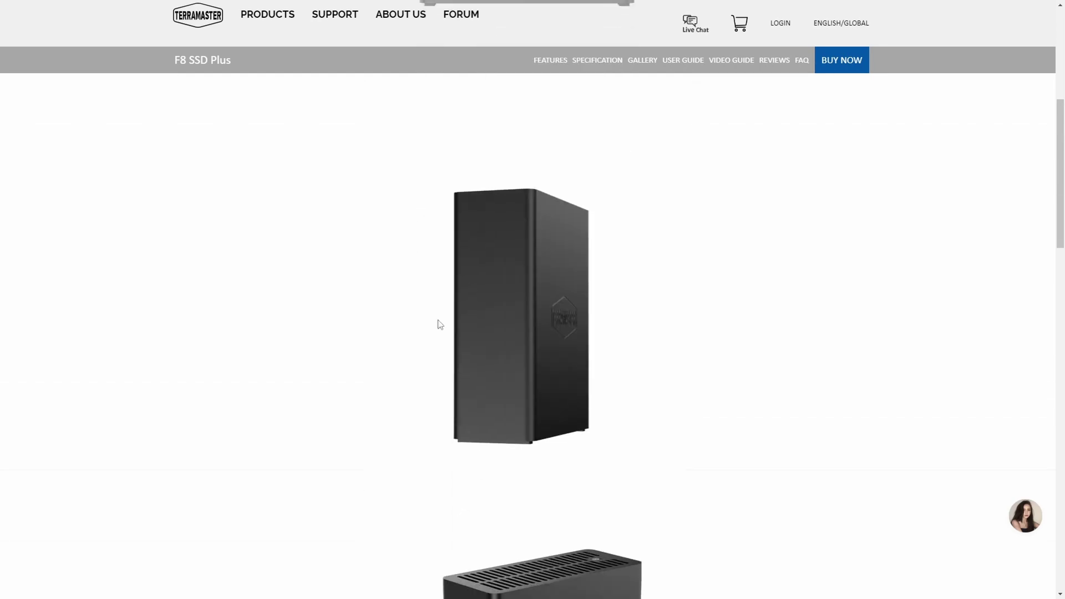
scroll(438, 324, down, 15)
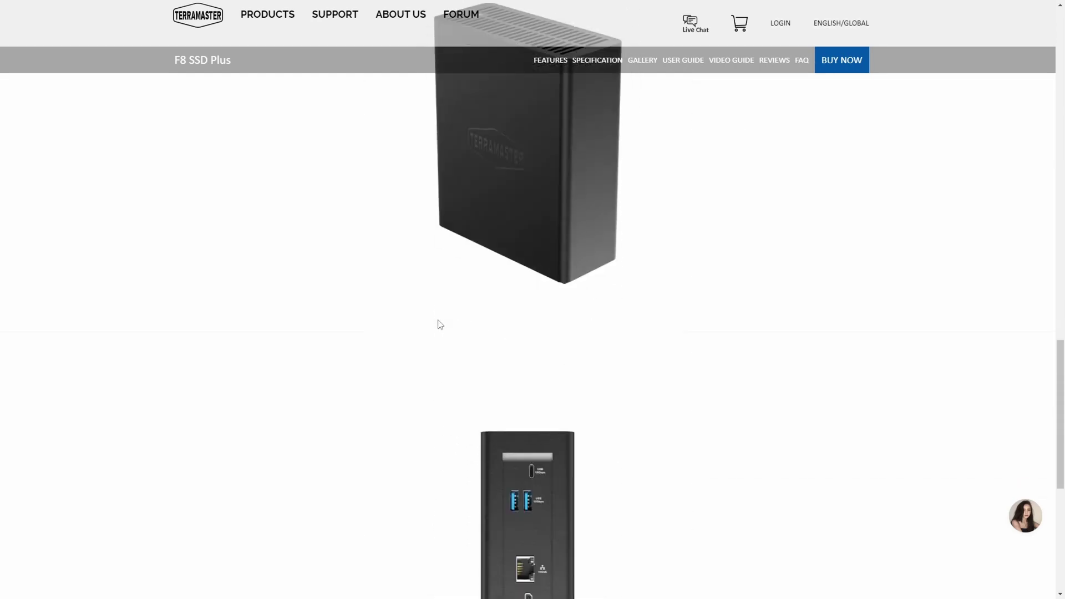
scroll(438, 324, down, 2)
scroll(438, 324, up, 3)
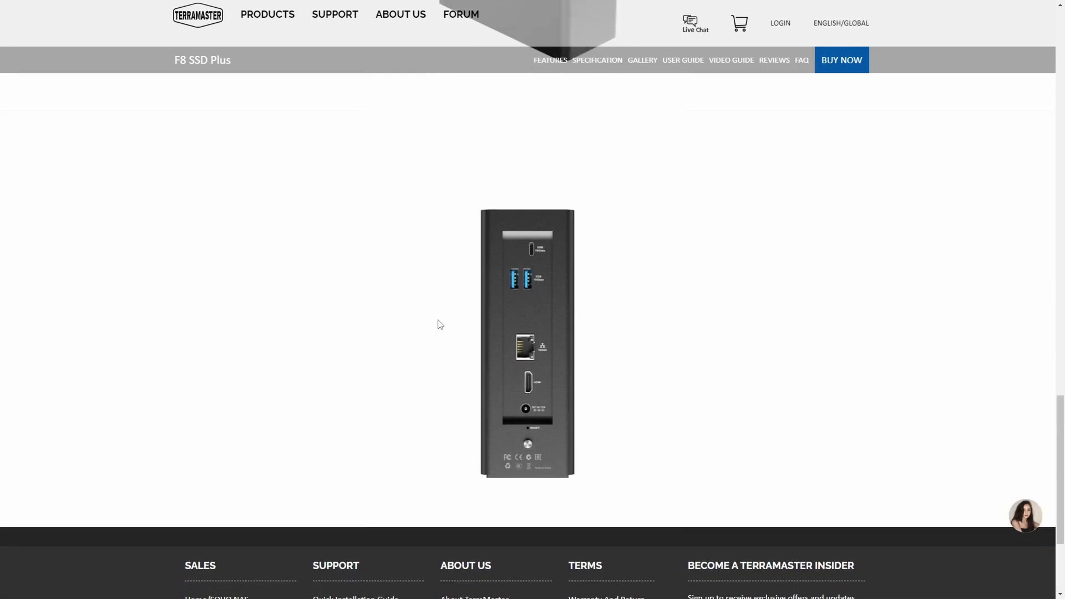
scroll(455, 353, up, 1)
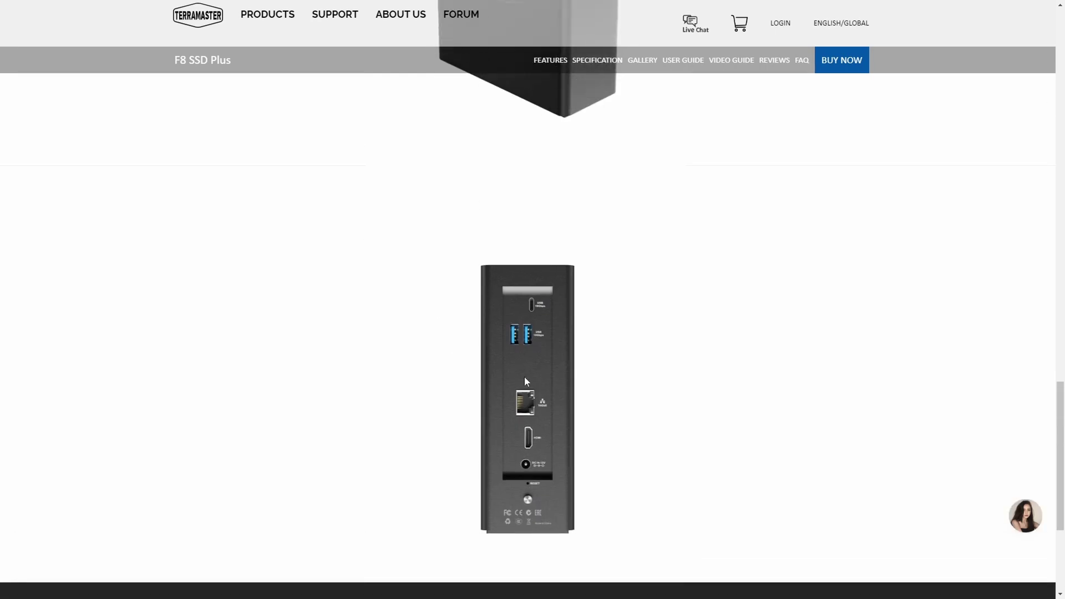
scroll(547, 386, up, 1)
scroll(549, 382, up, 12)
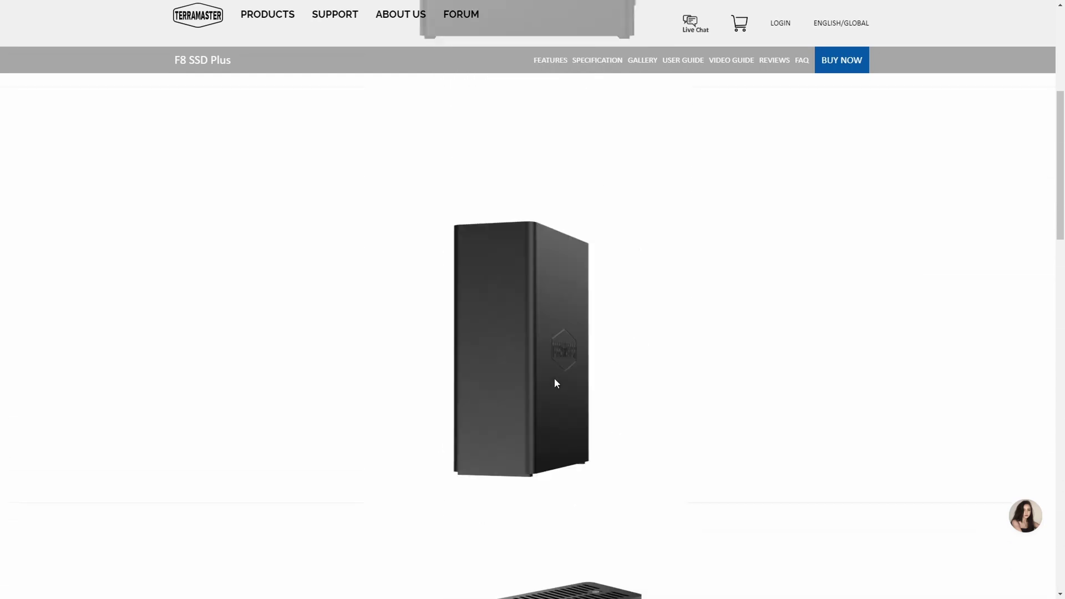
scroll(565, 376, down, 8)
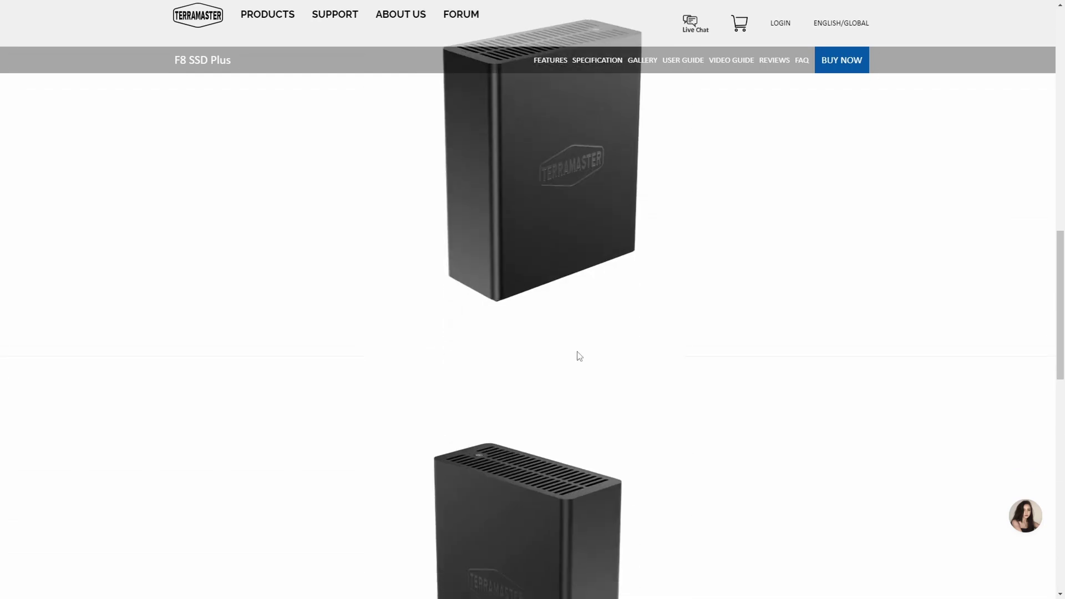
scroll(579, 356, down, 4)
scroll(564, 358, up, 1)
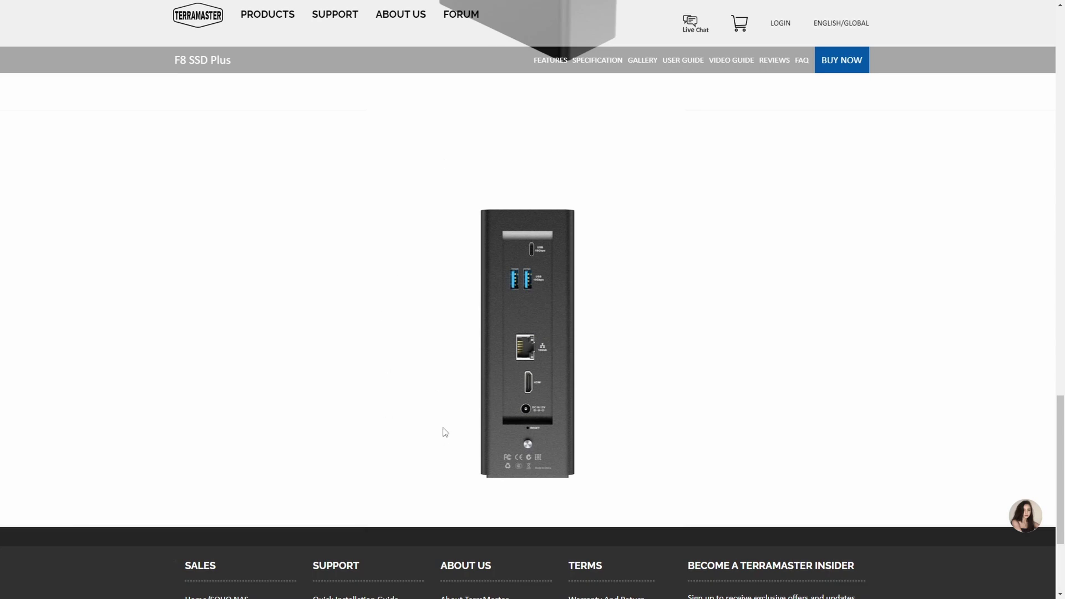
scroll(450, 438, up, 20)
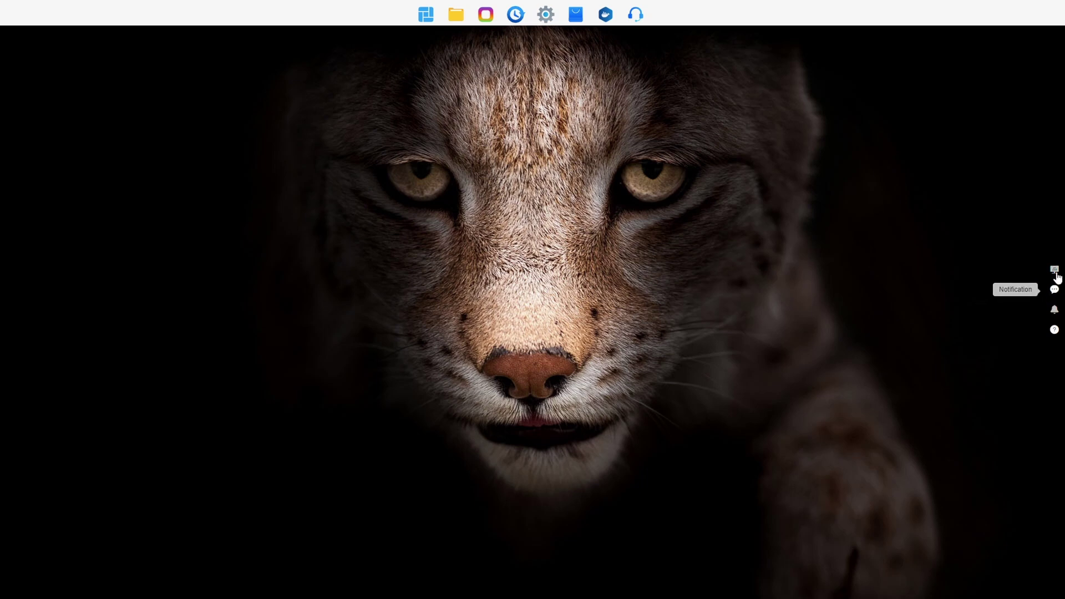
Keep all six dashboard widgets checked and confirm the dashboard settings
click(1056, 271)
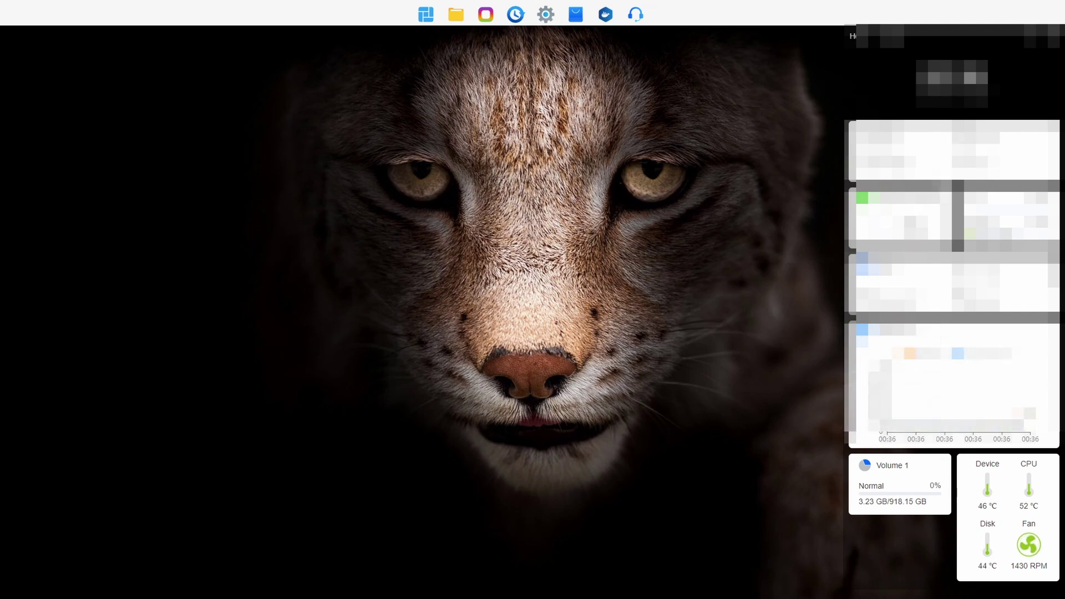
mouse_move(944, 377)
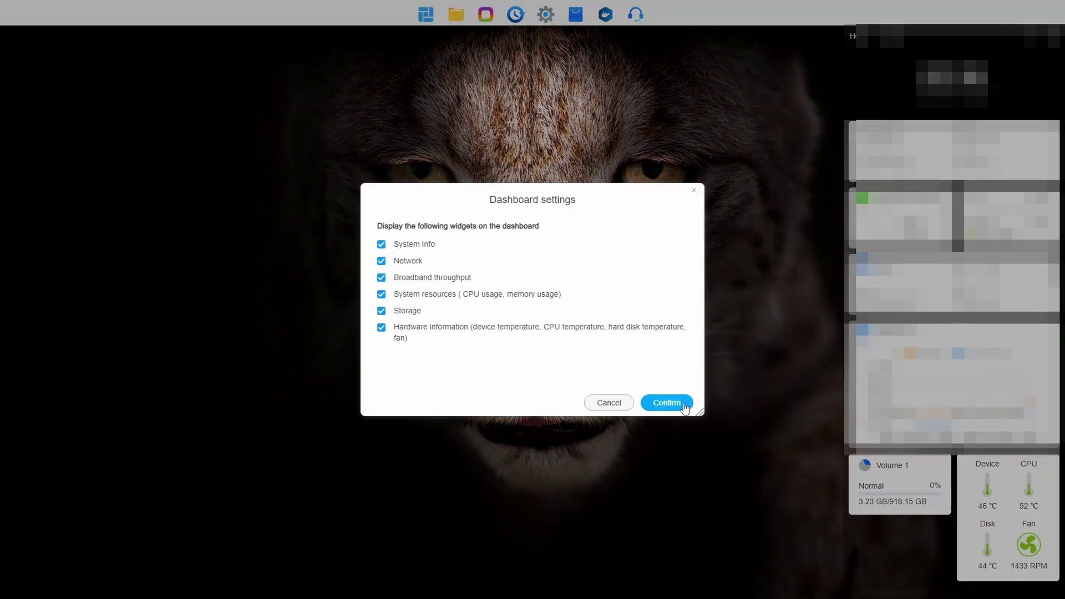
click(667, 402)
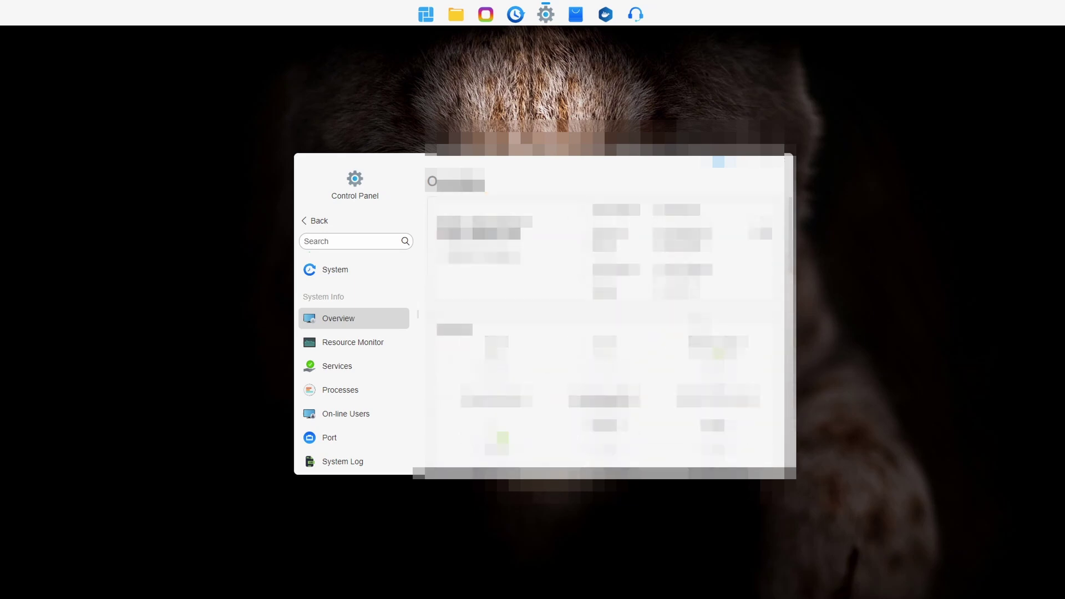
Close Control Panel and view the full list of applications
click(787, 165)
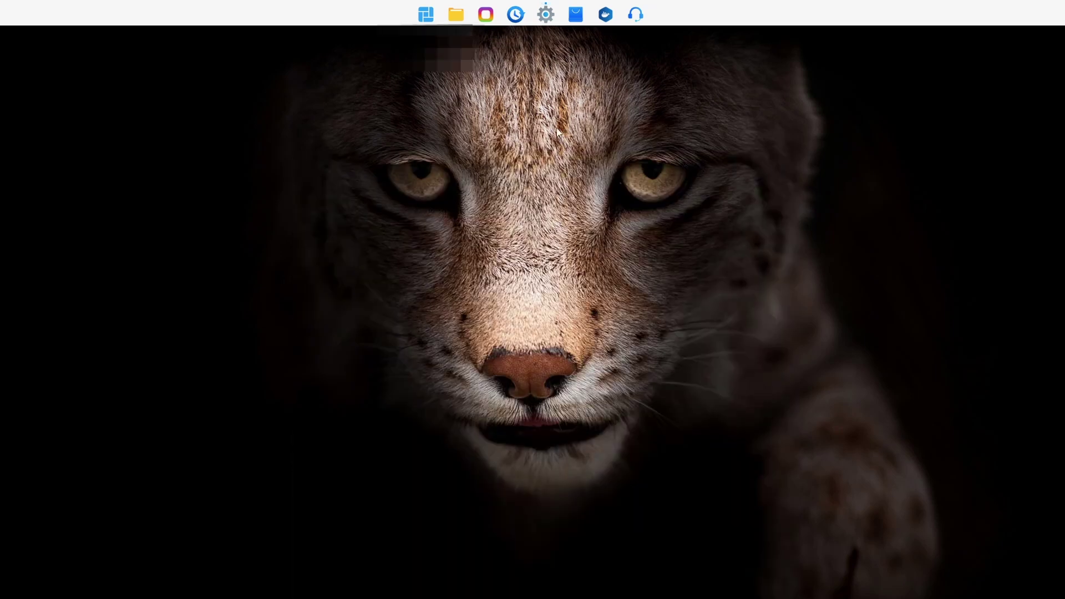
click(426, 15)
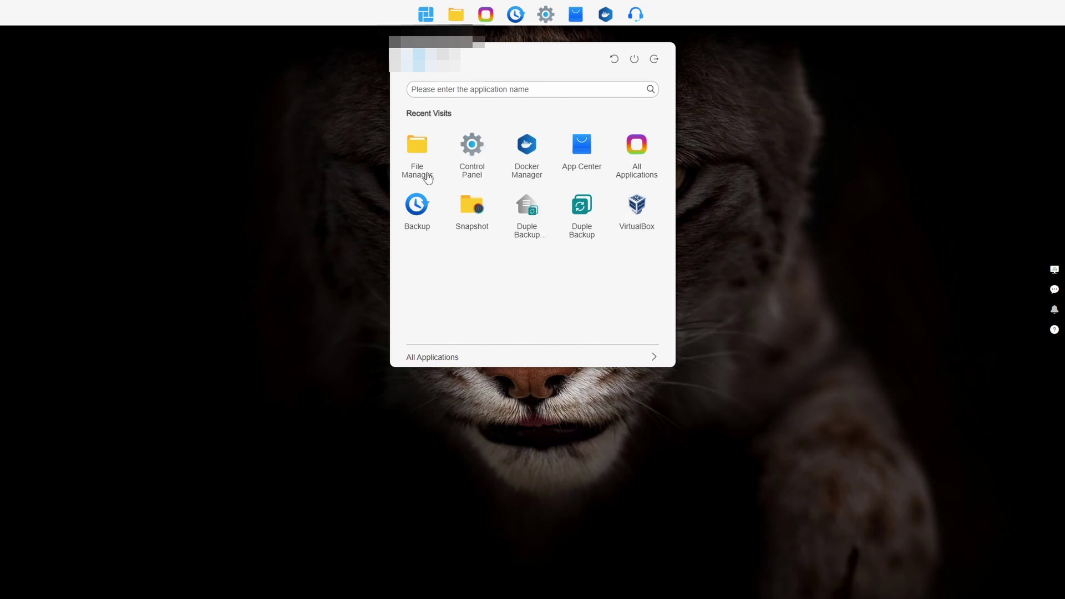
click(447, 359)
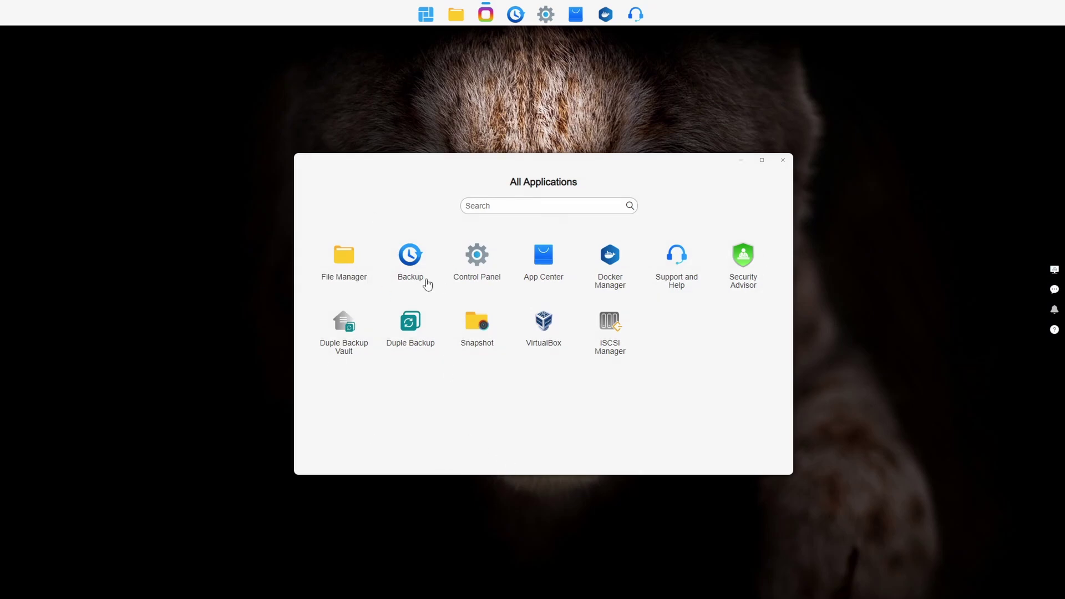
click(783, 161)
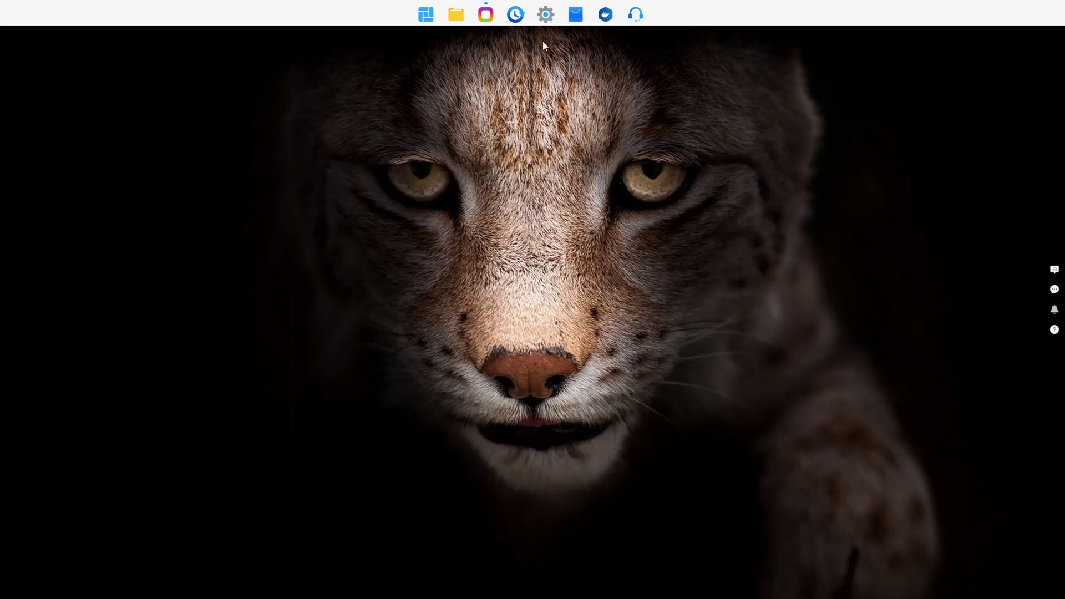
Browse the public shared folder on Volume1 in File Manager, then close it
click(461, 24)
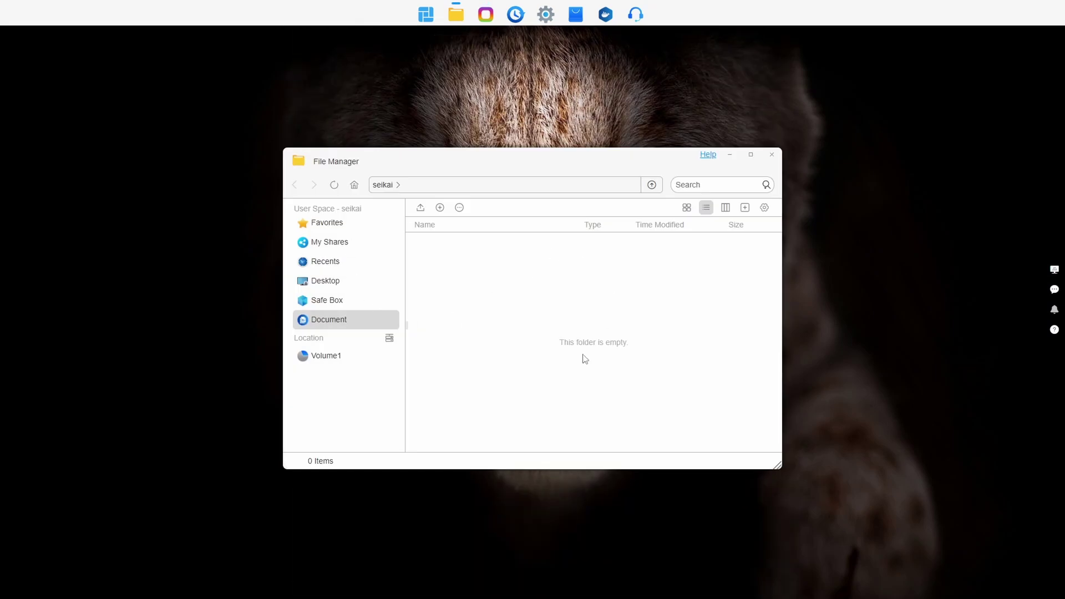
click(334, 358)
click(331, 397)
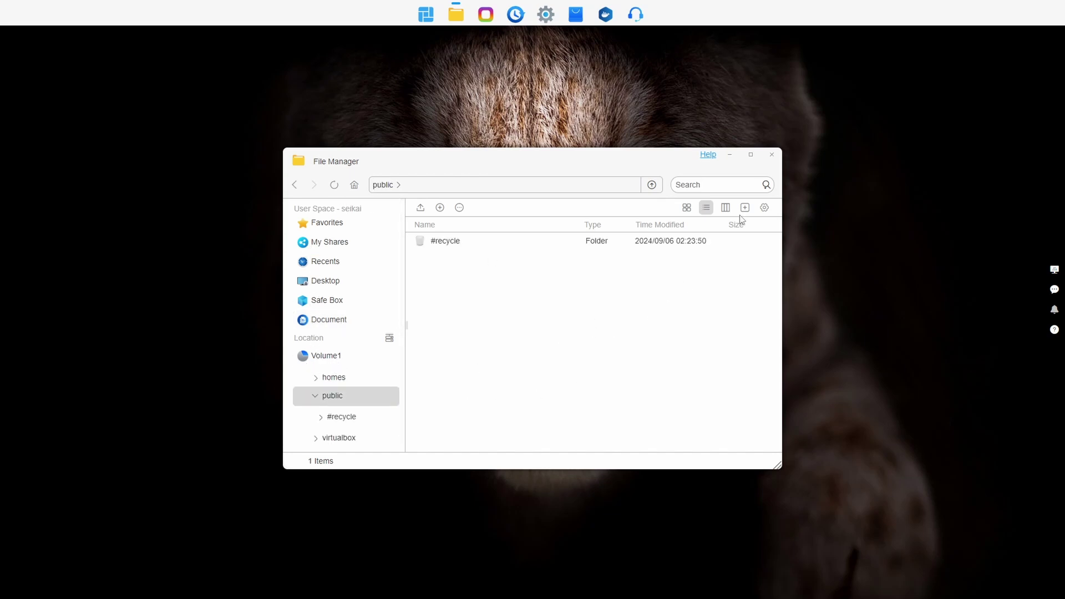
click(772, 156)
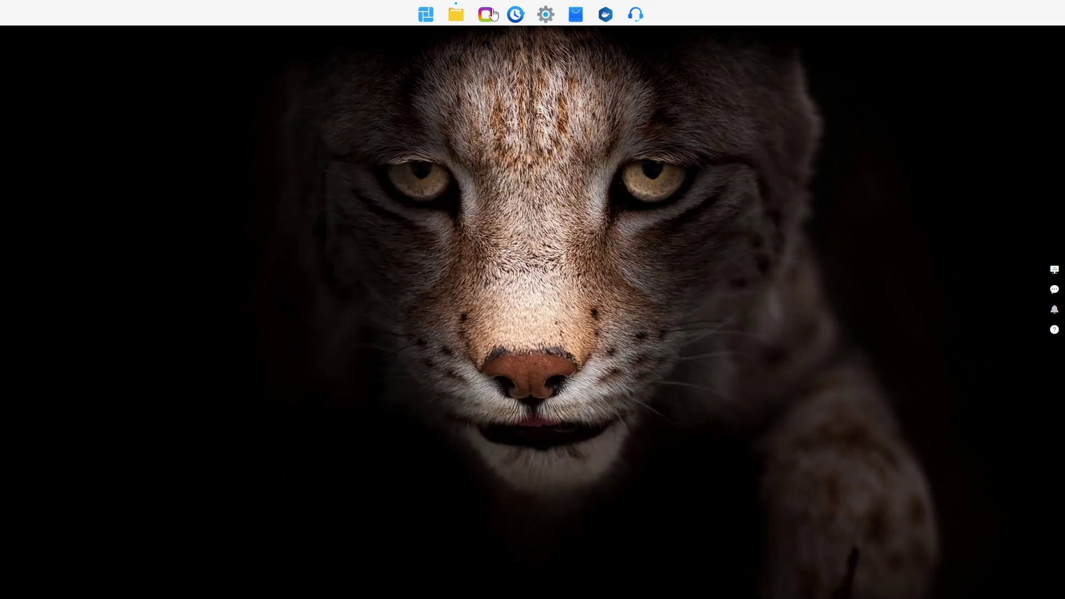
Review the full applications list again and close it, leaving a bare desktop
click(486, 14)
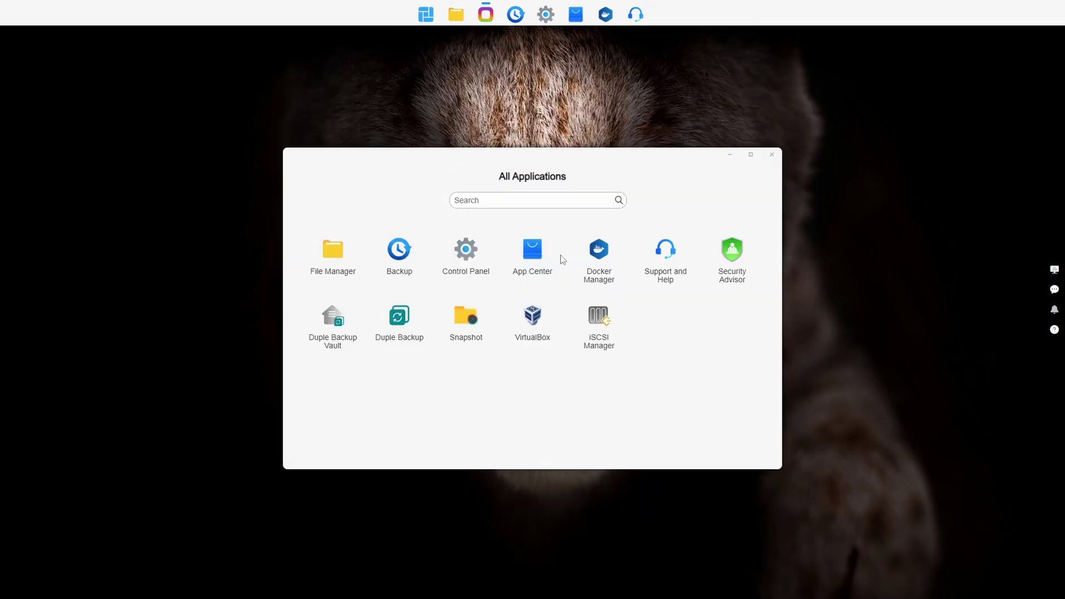
click(771, 155)
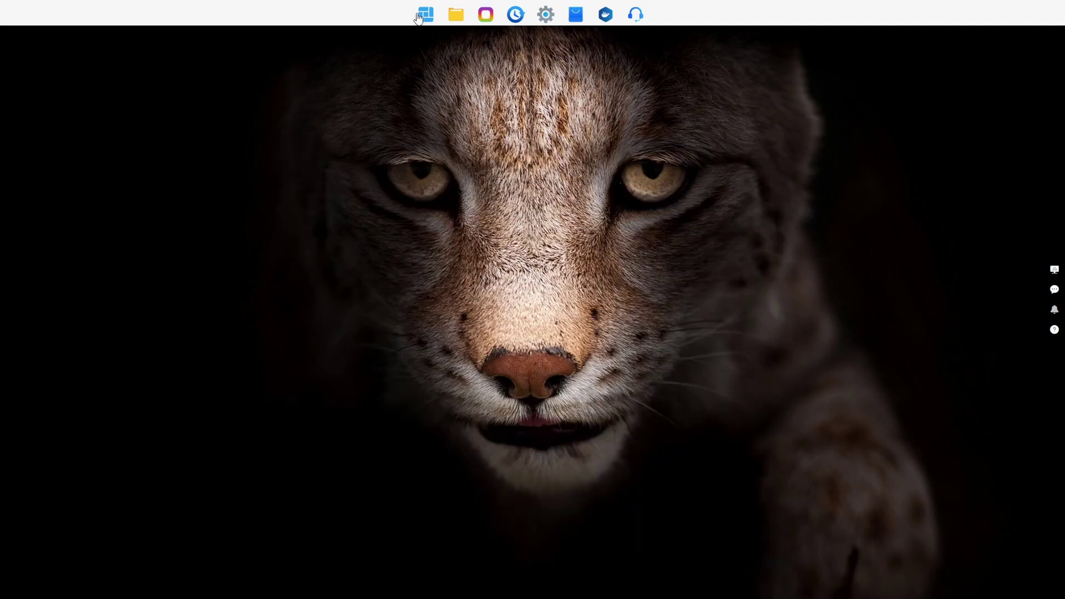
click(425, 15)
click(436, 355)
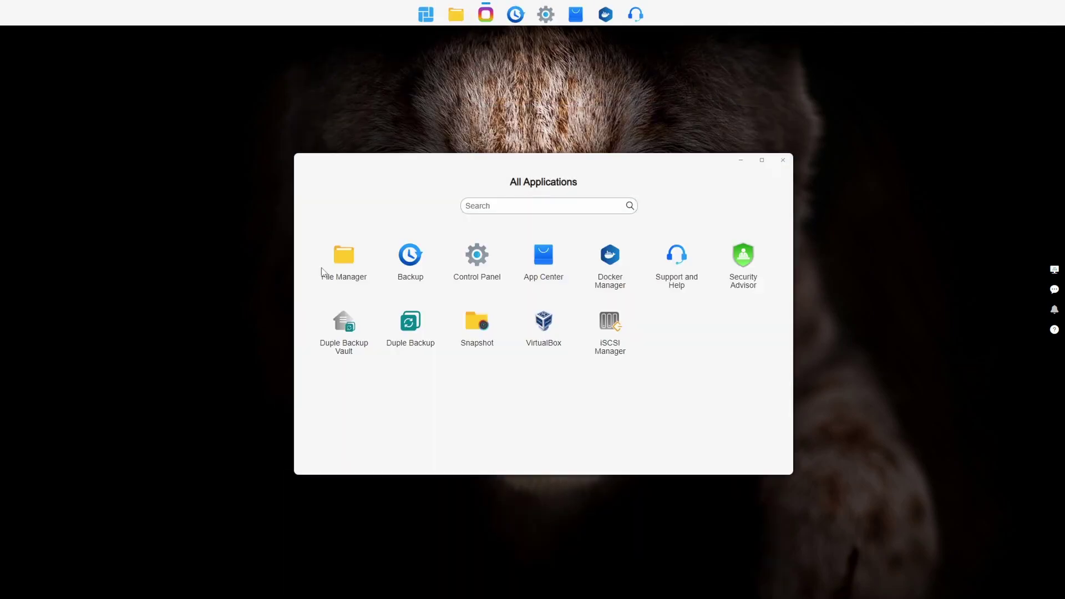
click(782, 161)
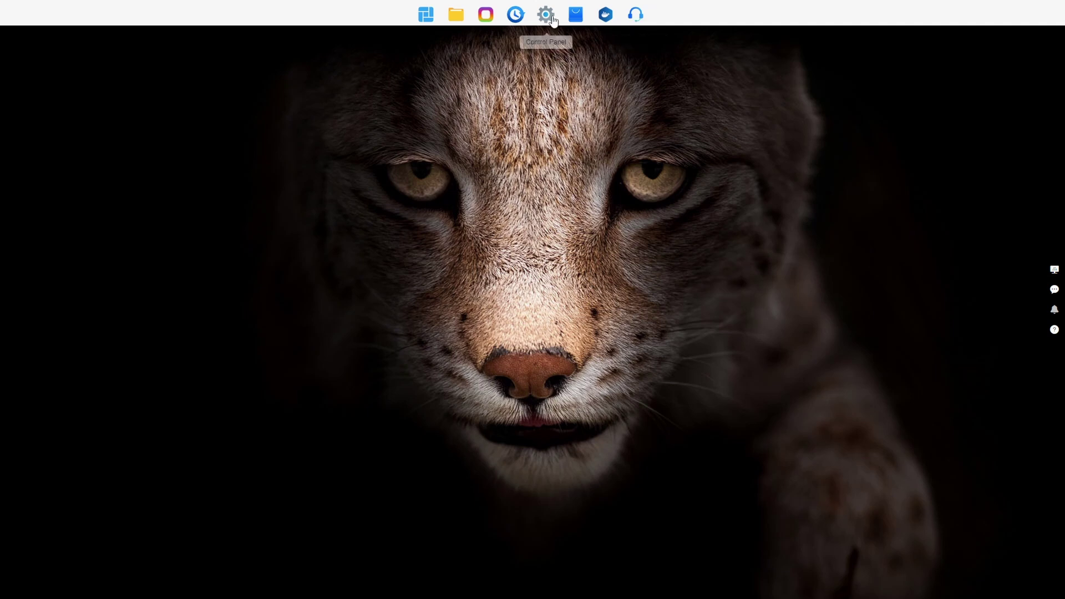
Open App Center and list all 49 apps, starting with TPC Backupper
click(575, 24)
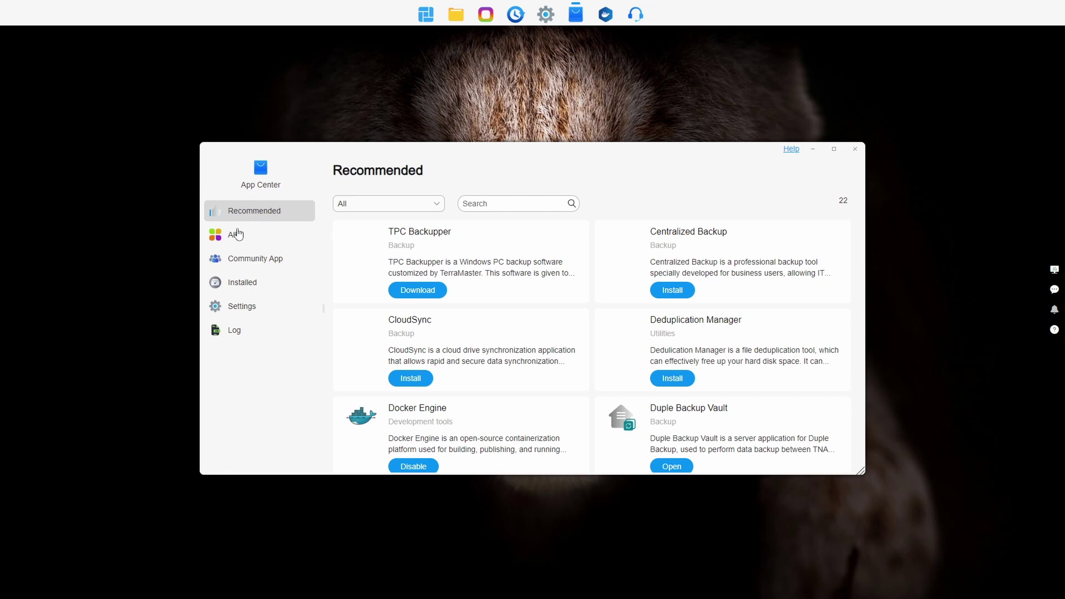
click(235, 242)
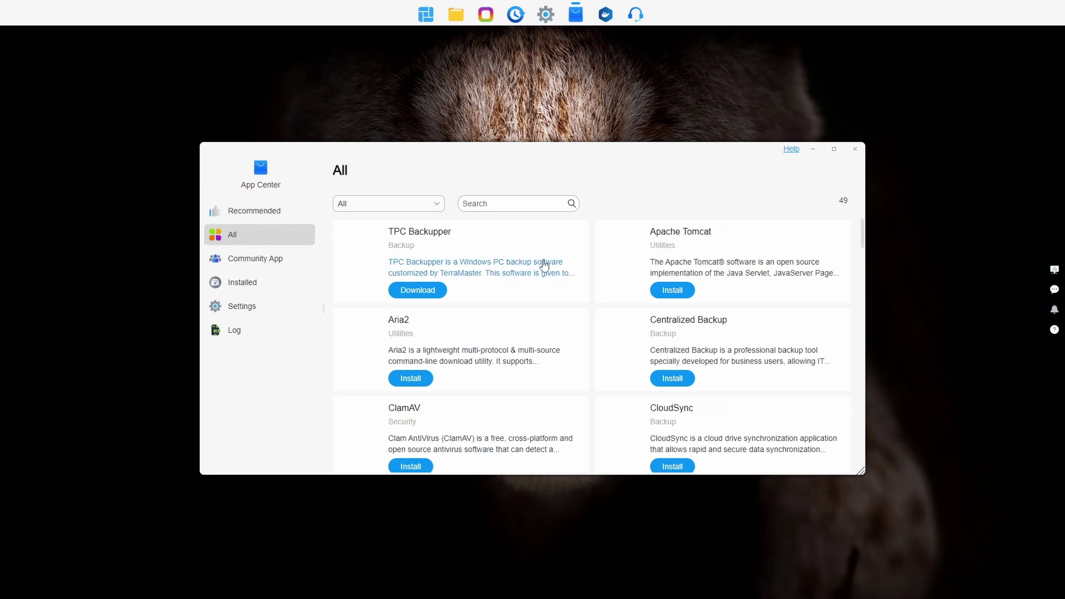
scroll(584, 316, down, 8)
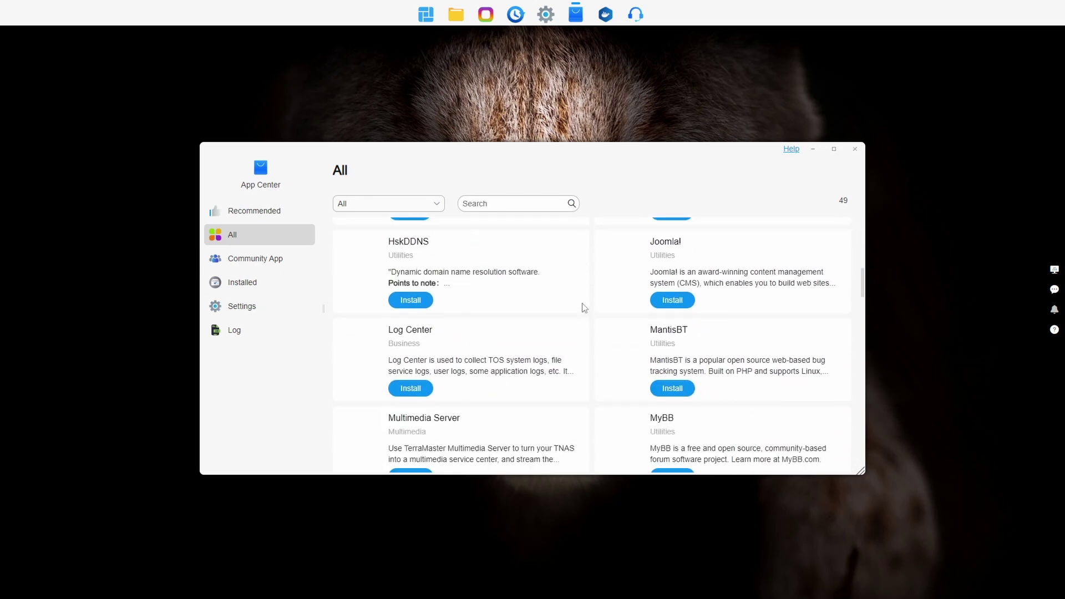
scroll(585, 308, up, 8)
scroll(585, 307, up, 1)
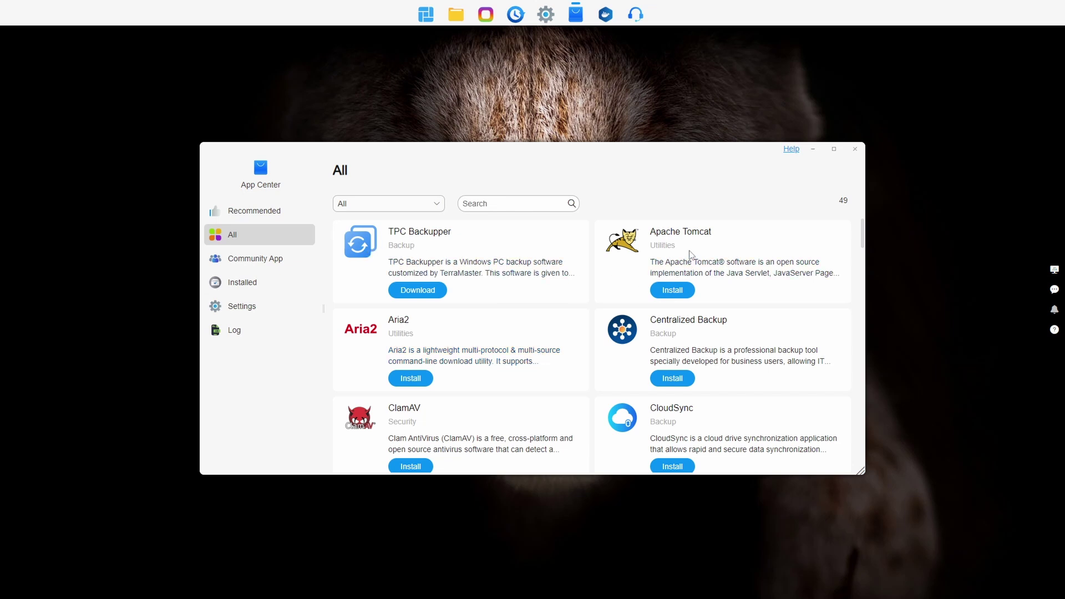
Scroll the All list down to TNAS PC for Windows, Terra Photos and TerraSync
scroll(588, 275, down, 2)
scroll(516, 276, up, 1)
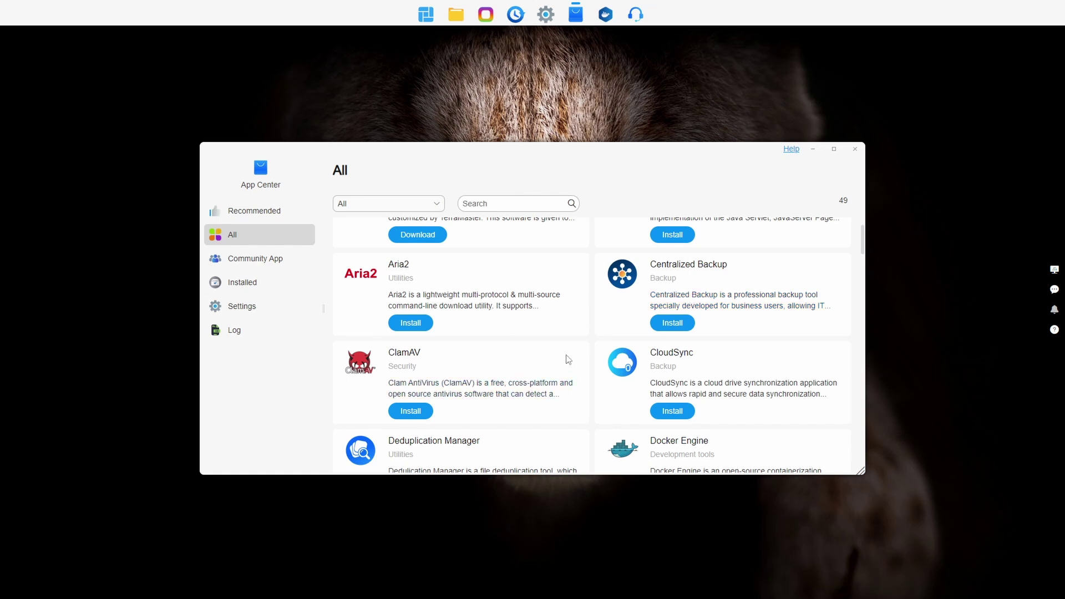
scroll(568, 360, down, 2)
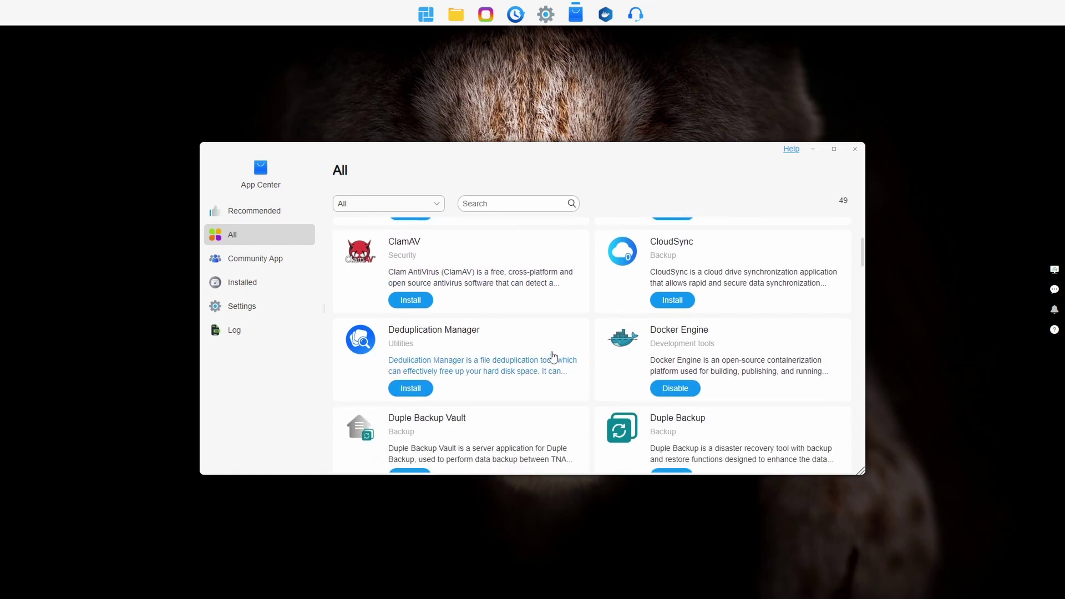
scroll(527, 338, down, 2)
scroll(527, 338, up, 2)
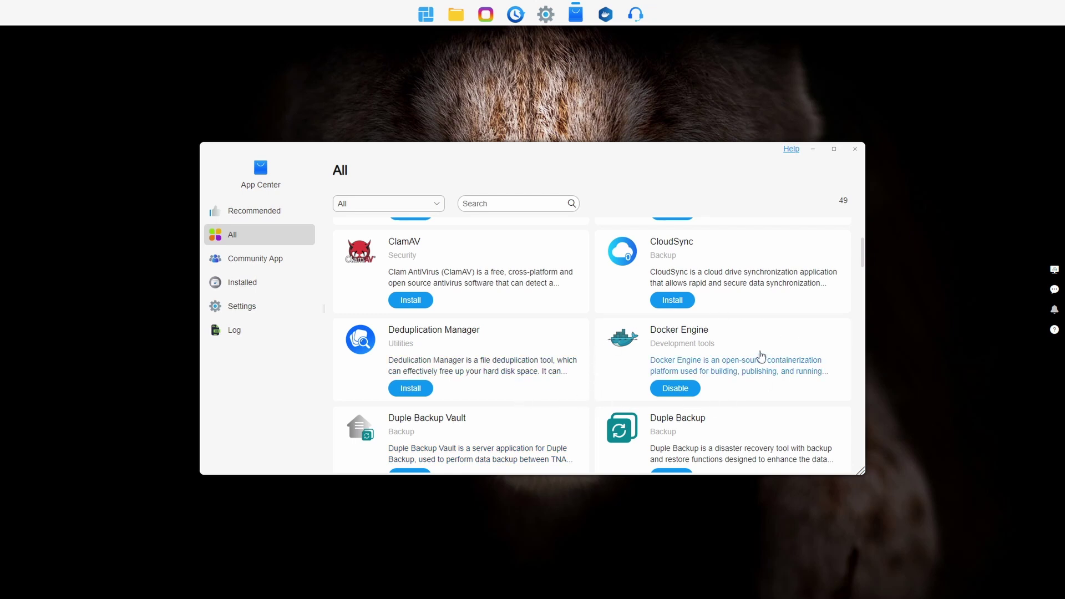
scroll(548, 361, down, 3)
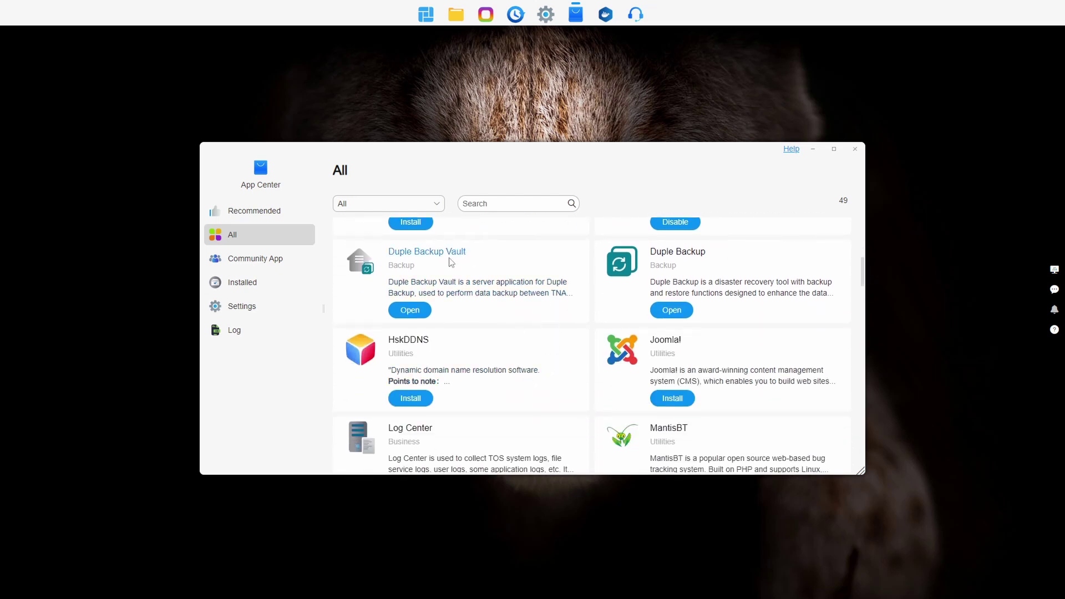
scroll(587, 402, down, 3)
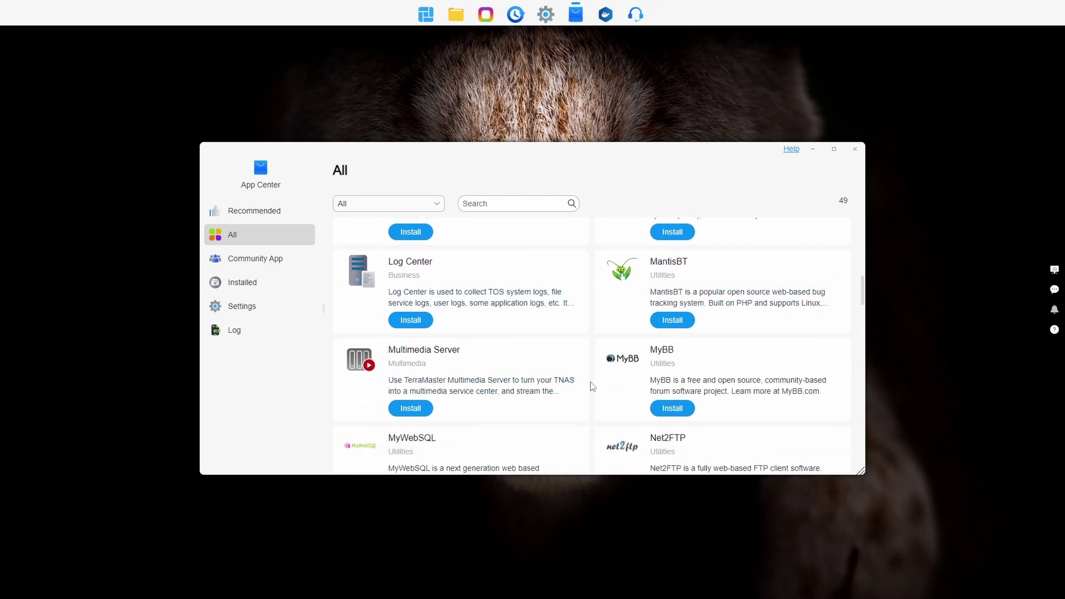
scroll(616, 389, down, 3)
scroll(610, 388, down, 6)
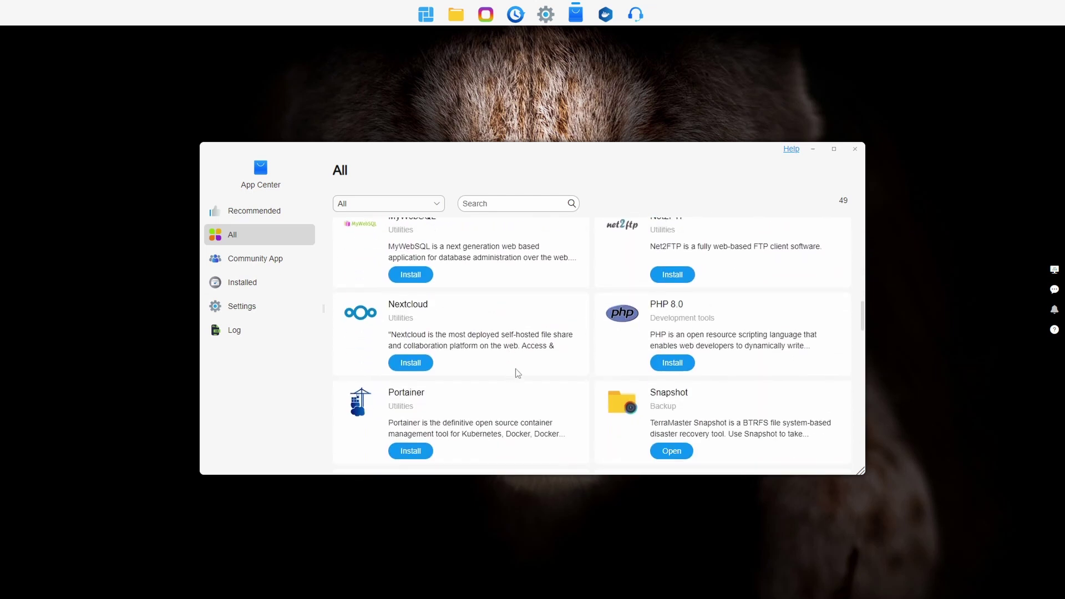
scroll(625, 344, up, 2)
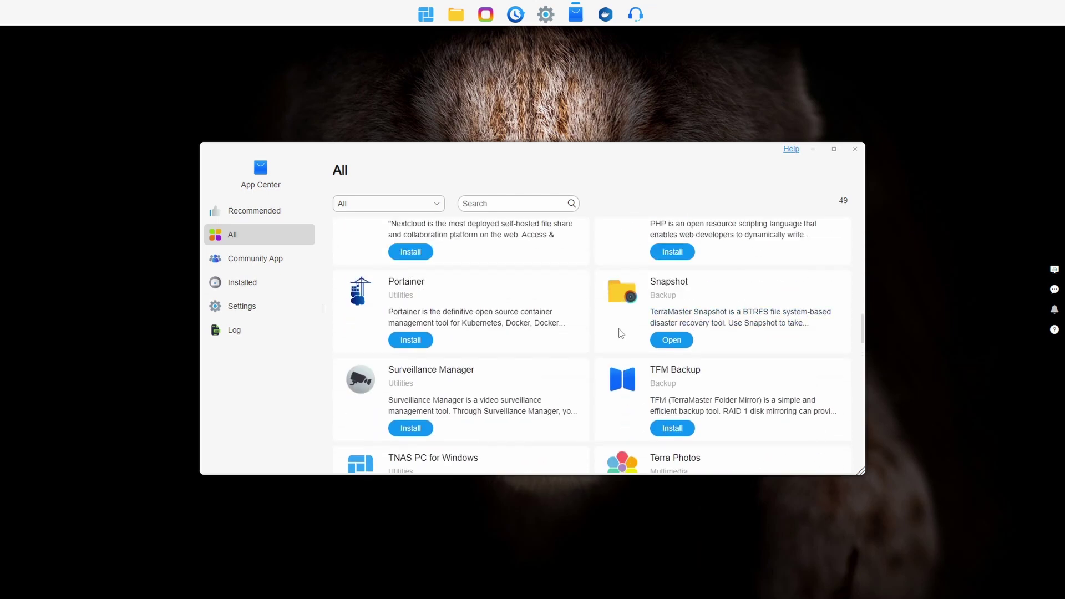
scroll(471, 311, down, 2)
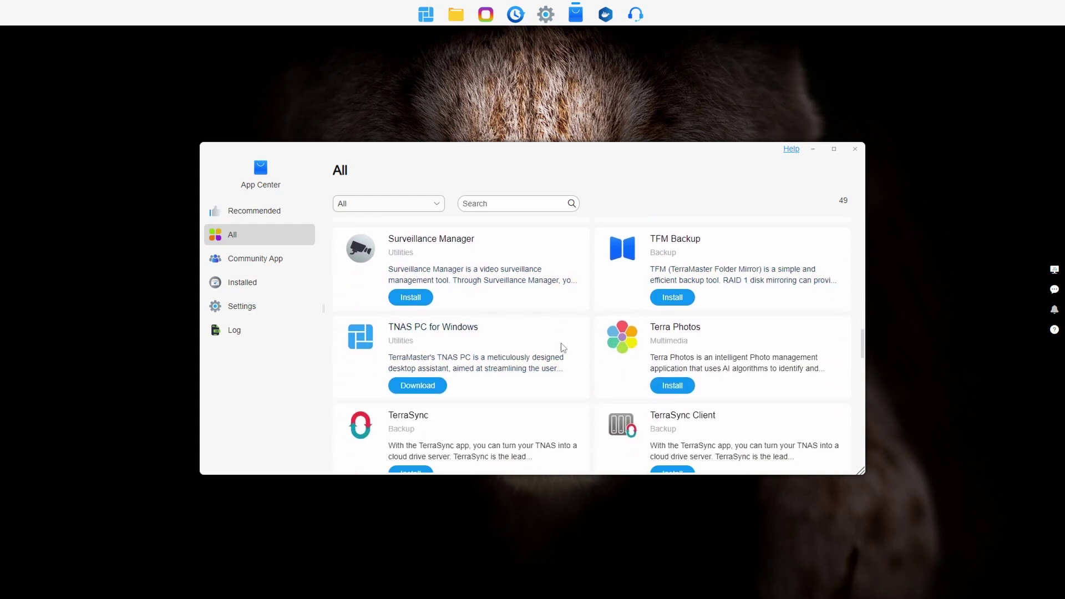
scroll(562, 348, down, 1)
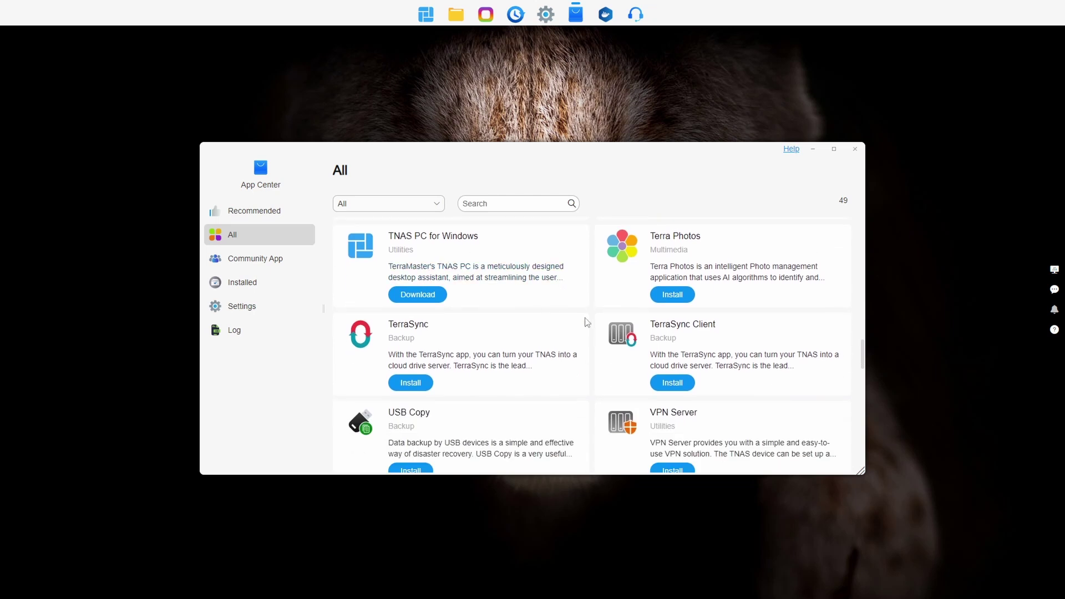
scroll(613, 283, up, 1)
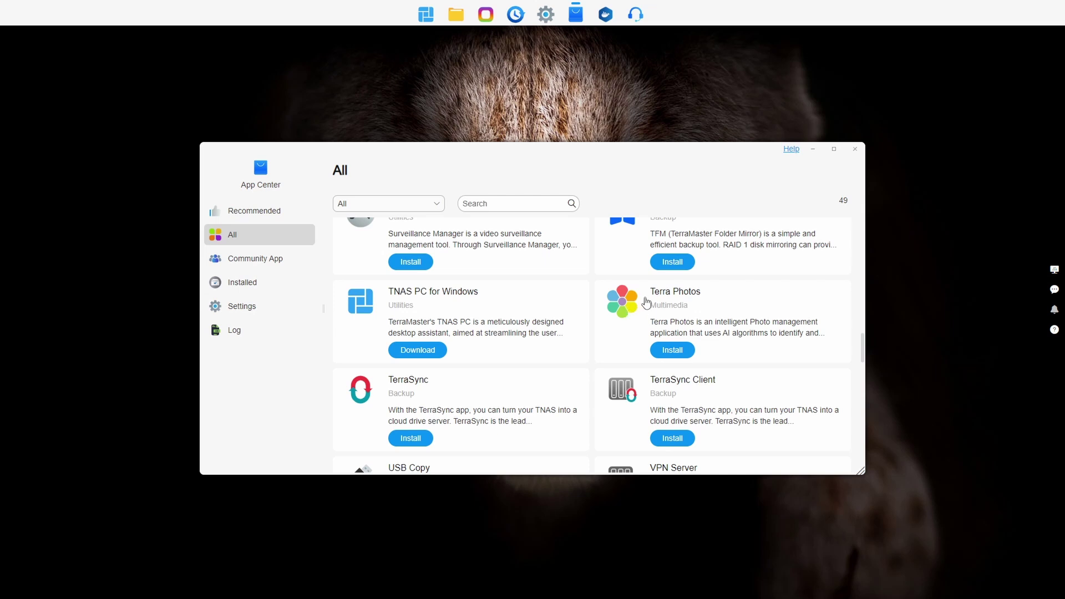
Scroll past iSCSI Manager, MariaDB and qBittorrent to VirtualBox and WordPress at the end
scroll(588, 345, down, 1)
scroll(550, 339, down, 3)
scroll(557, 339, up, 1)
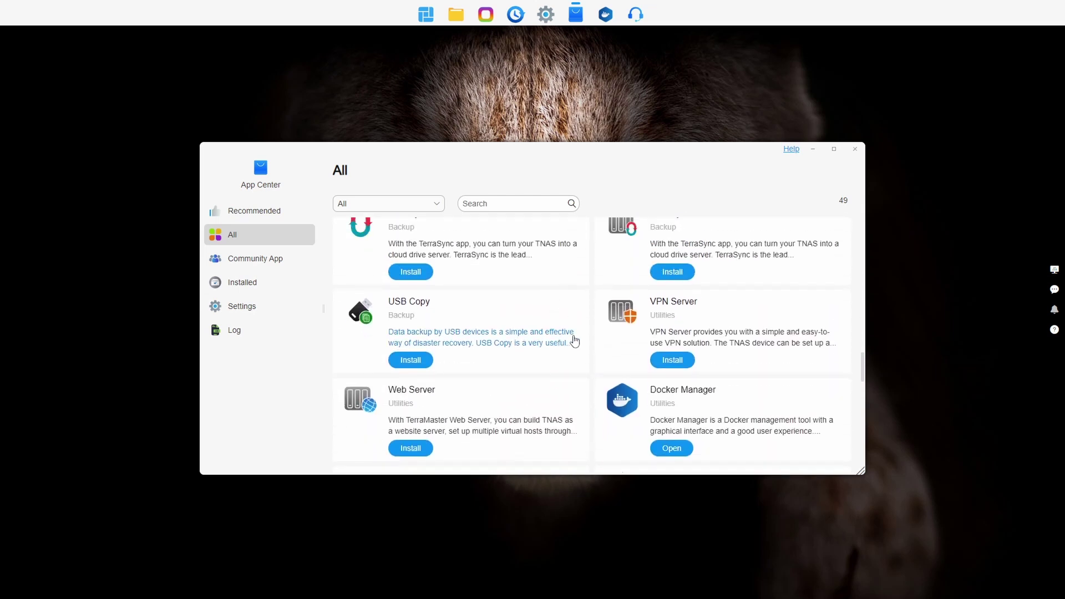
scroll(493, 328, down, 2)
scroll(530, 316, up, 1)
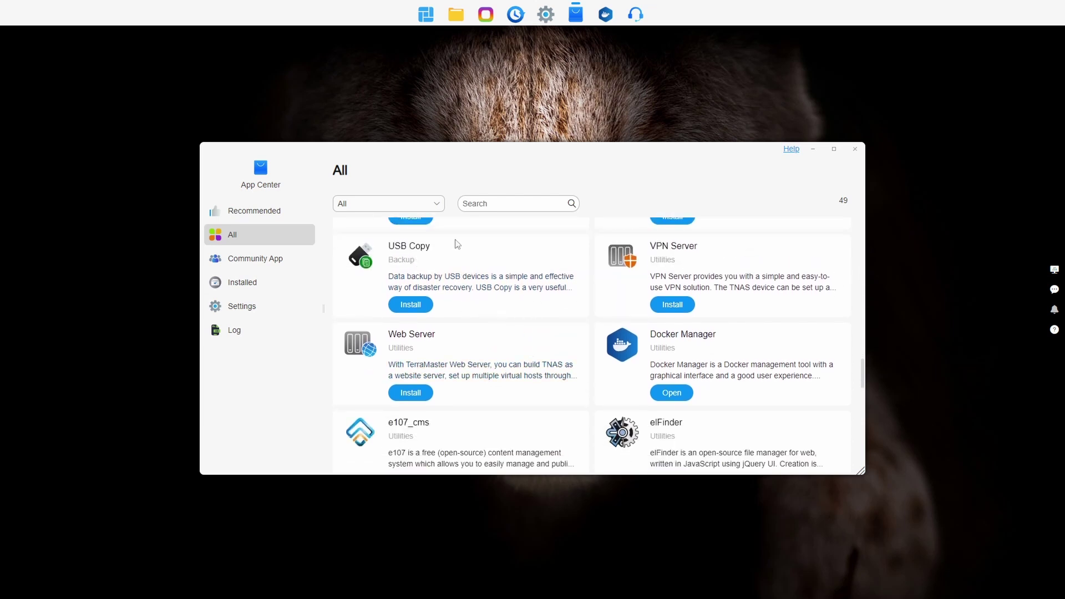
scroll(501, 316, down, 1)
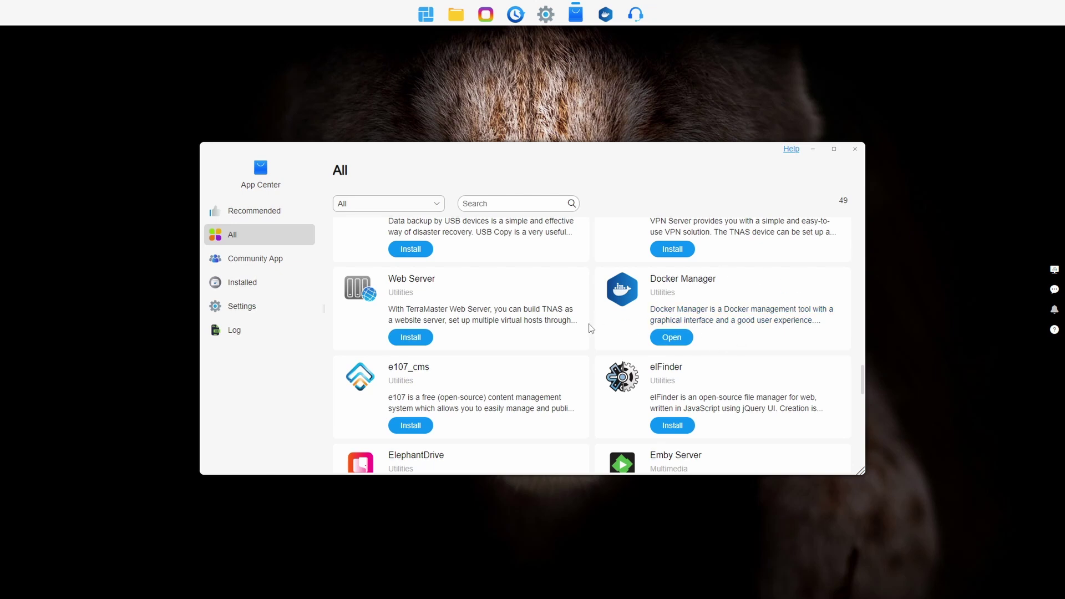
scroll(555, 397, down, 2)
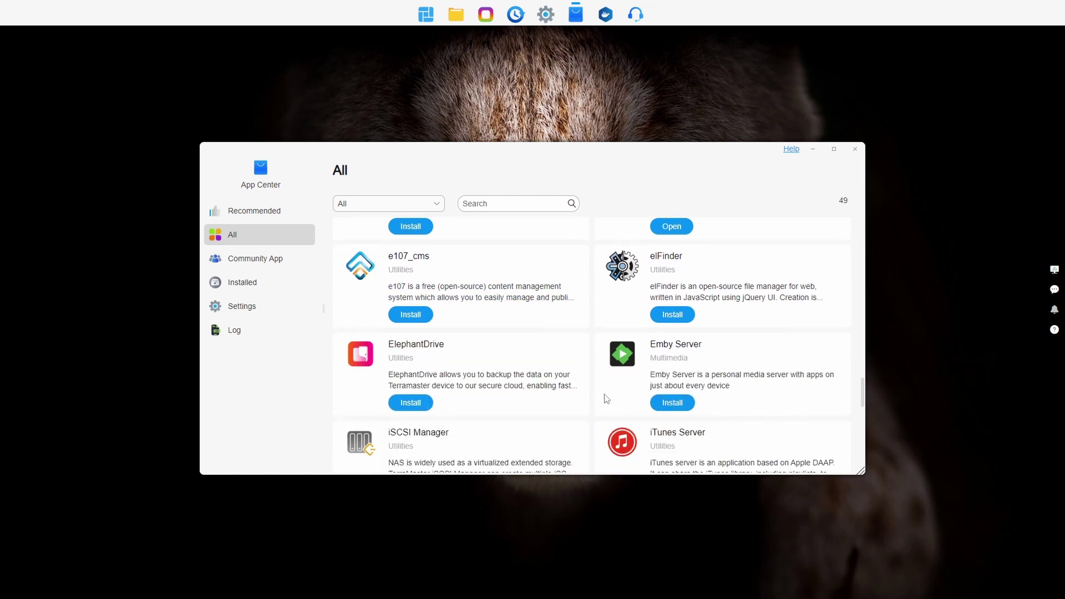
scroll(544, 340, down, 3)
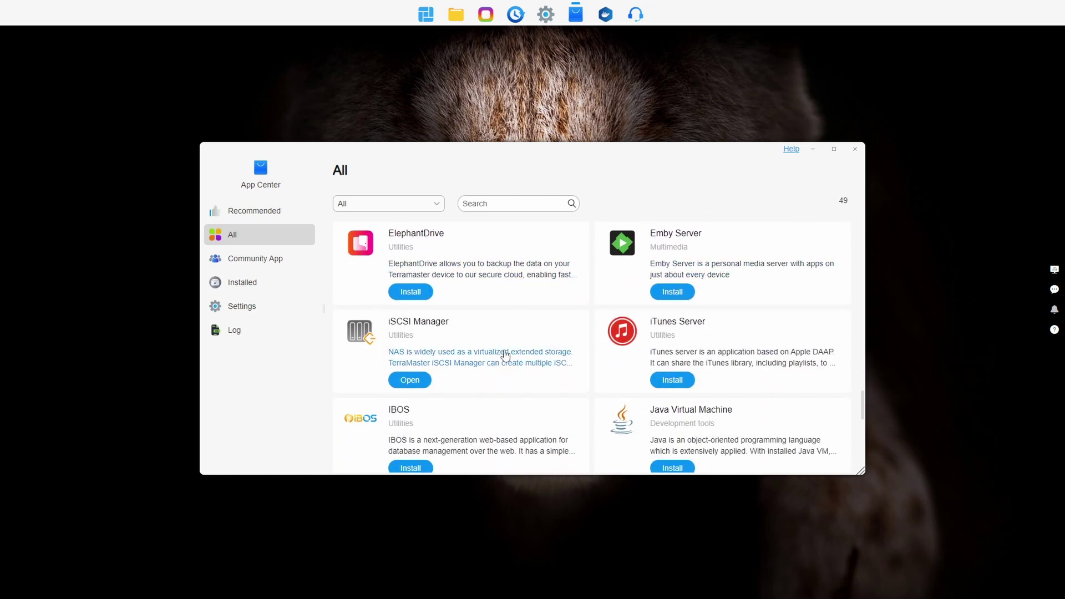
scroll(582, 342, down, 1)
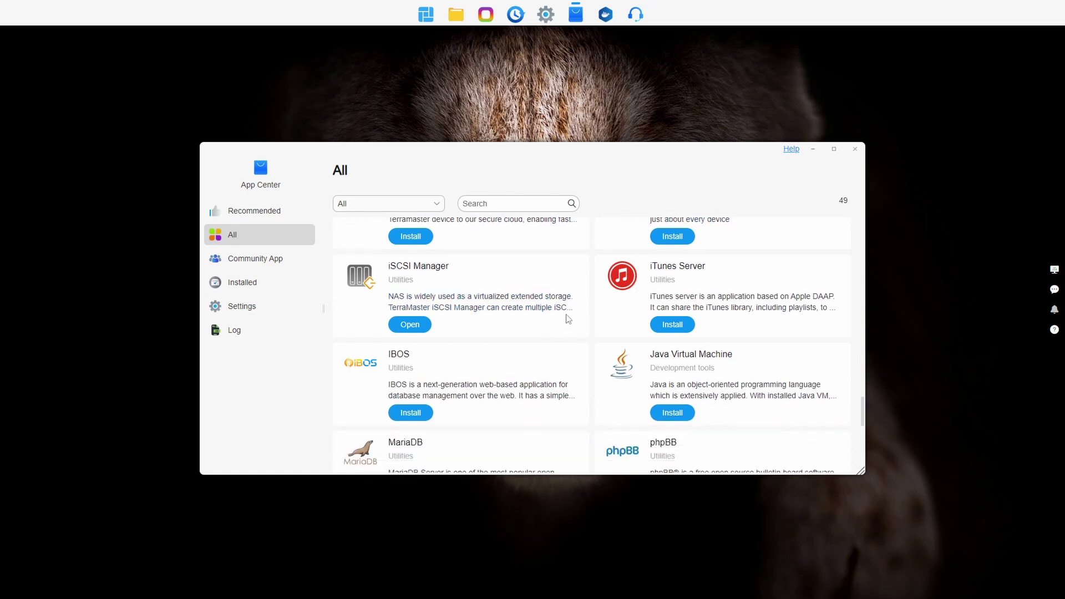
scroll(751, 305, up, 2)
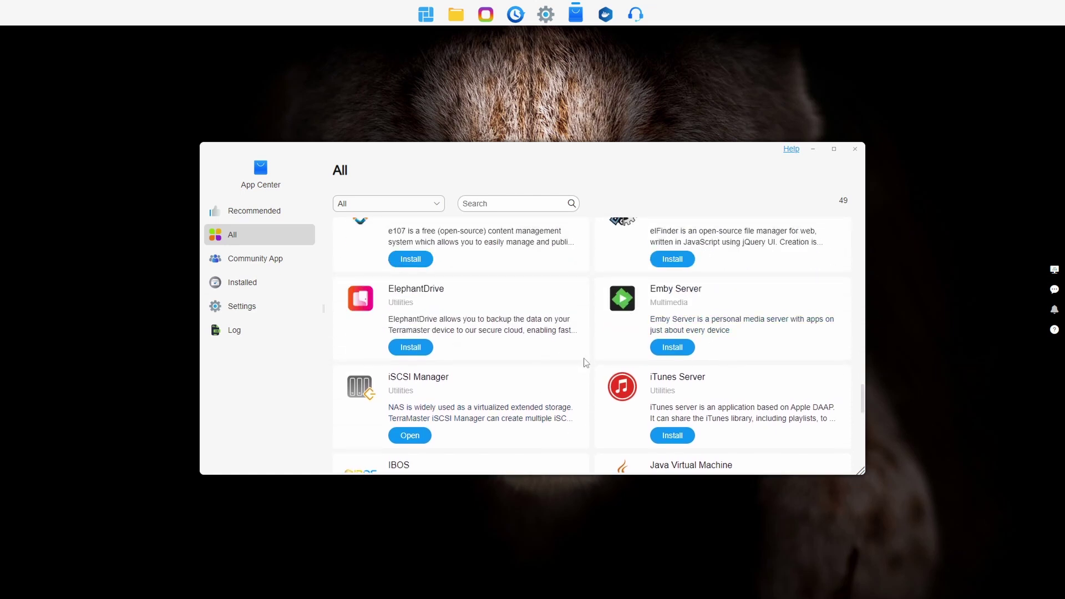
scroll(617, 341, down, 2)
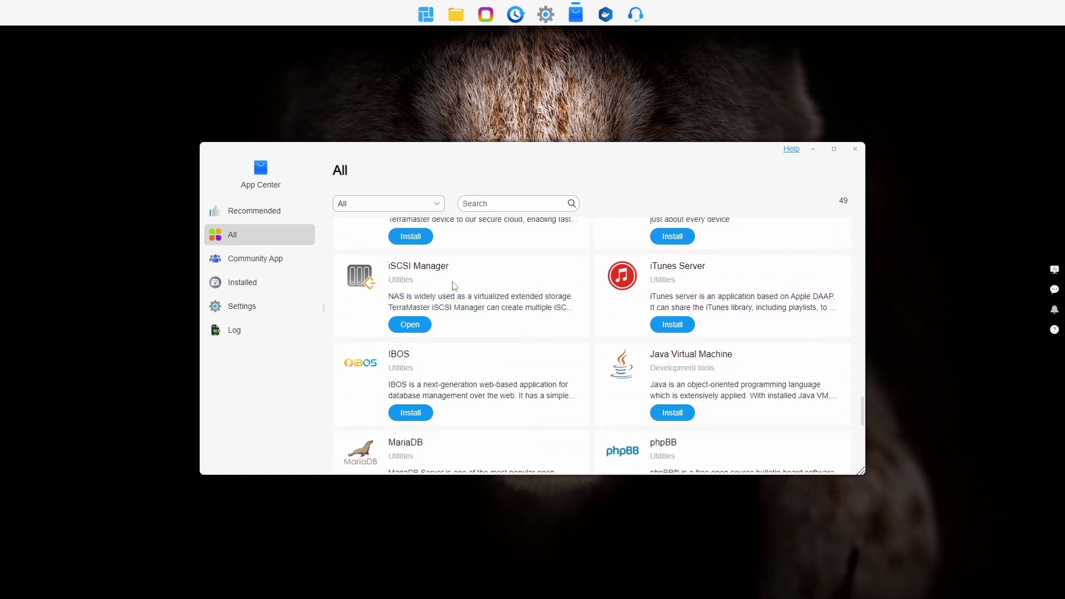
scroll(524, 383, down, 1)
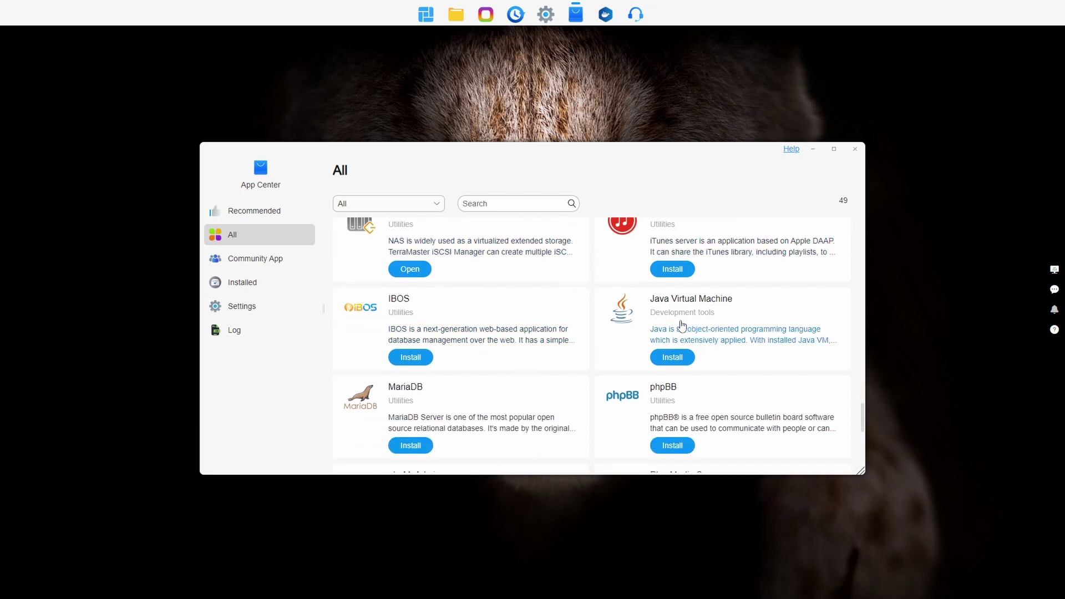
scroll(541, 355, down, 3)
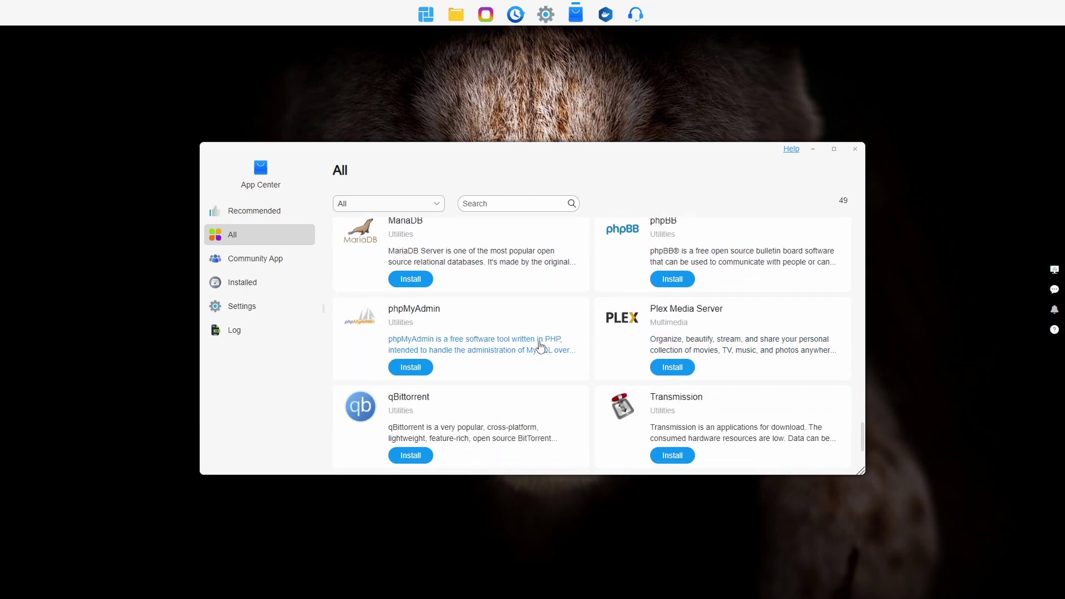
scroll(471, 361, down, 2)
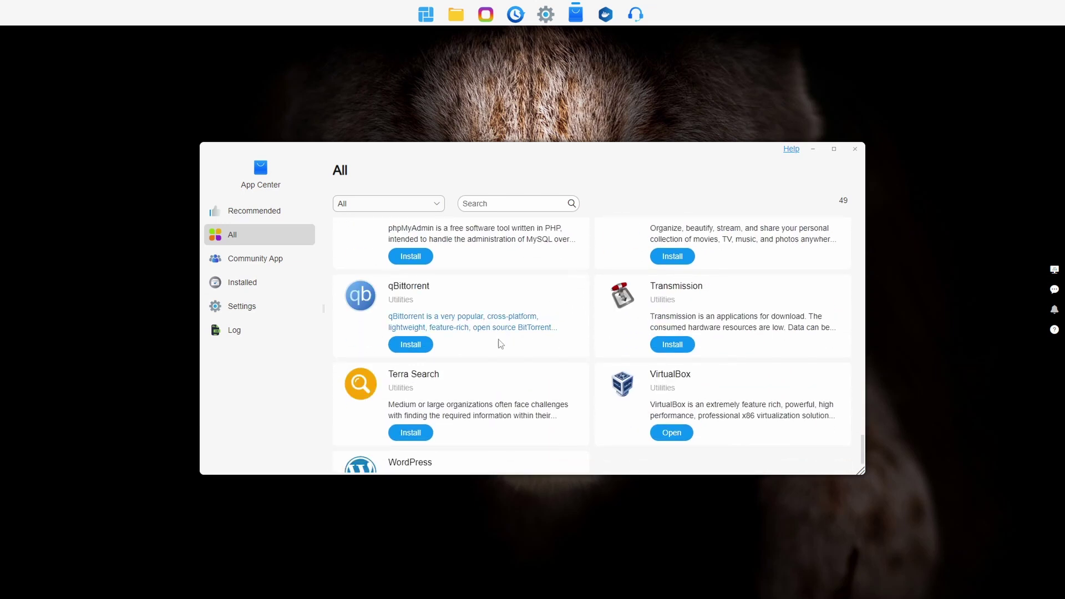
scroll(504, 404, down, 1)
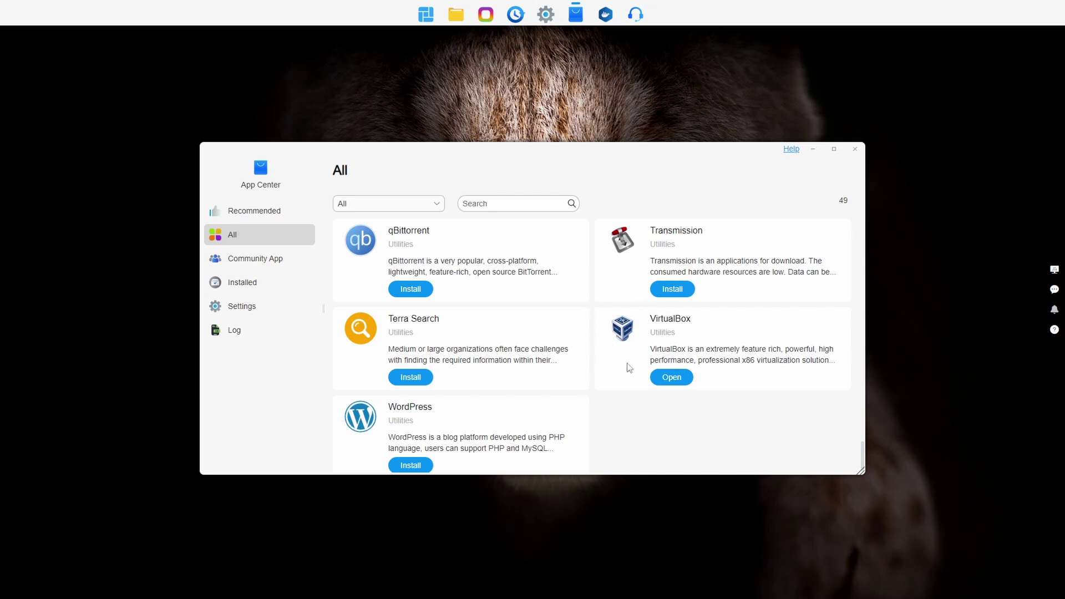
Drag across and scroll the bottom of the App Center All list near WordPress
drag(629, 368, 601, 368)
scroll(603, 386, down, 1)
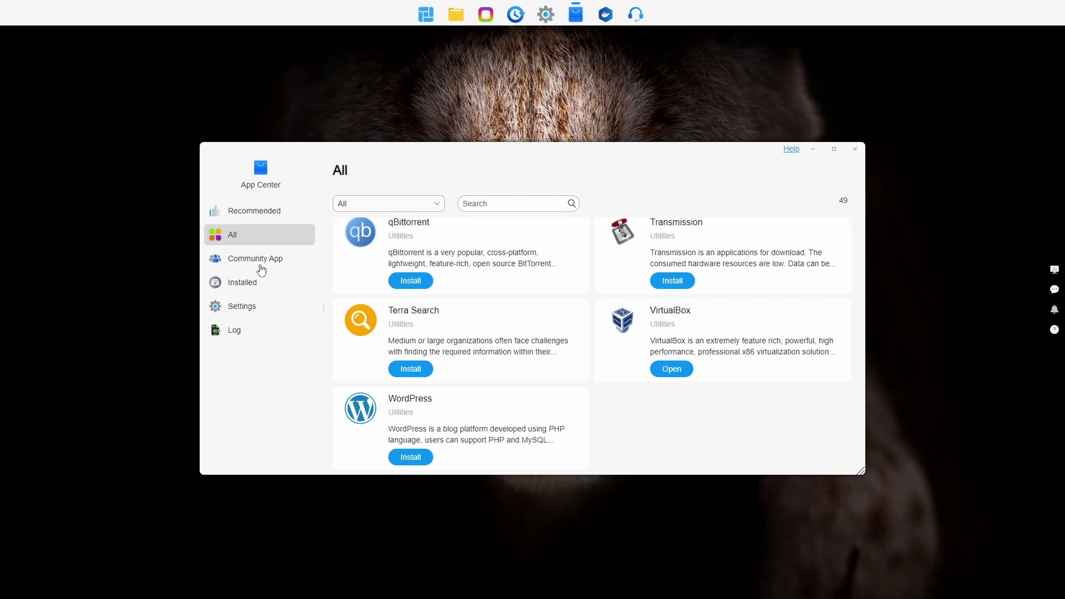
Open Community App and cancel its terms warning
click(247, 260)
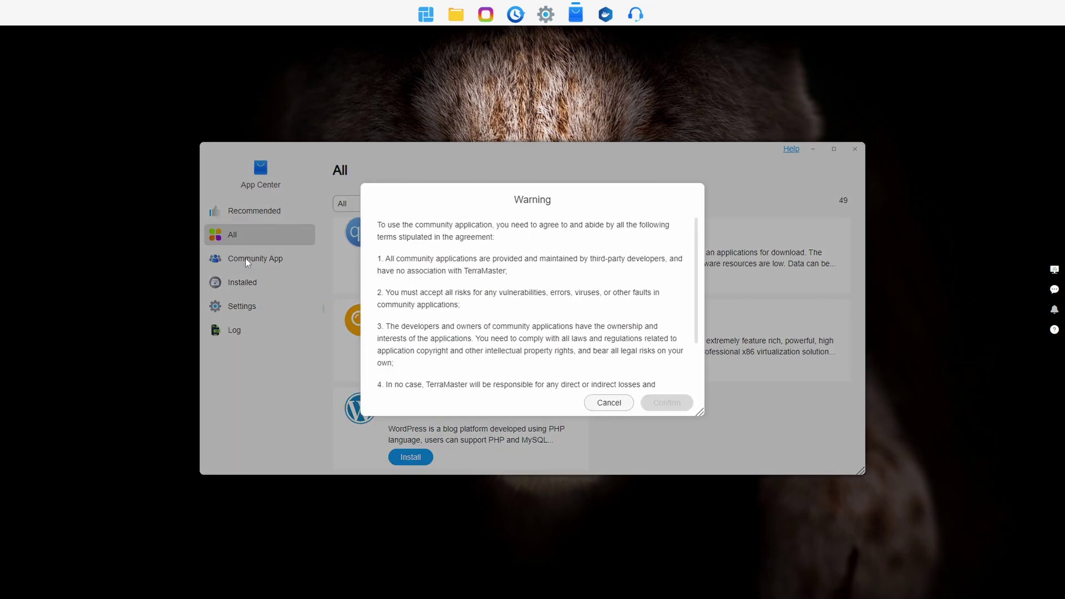
scroll(563, 291, down, 2)
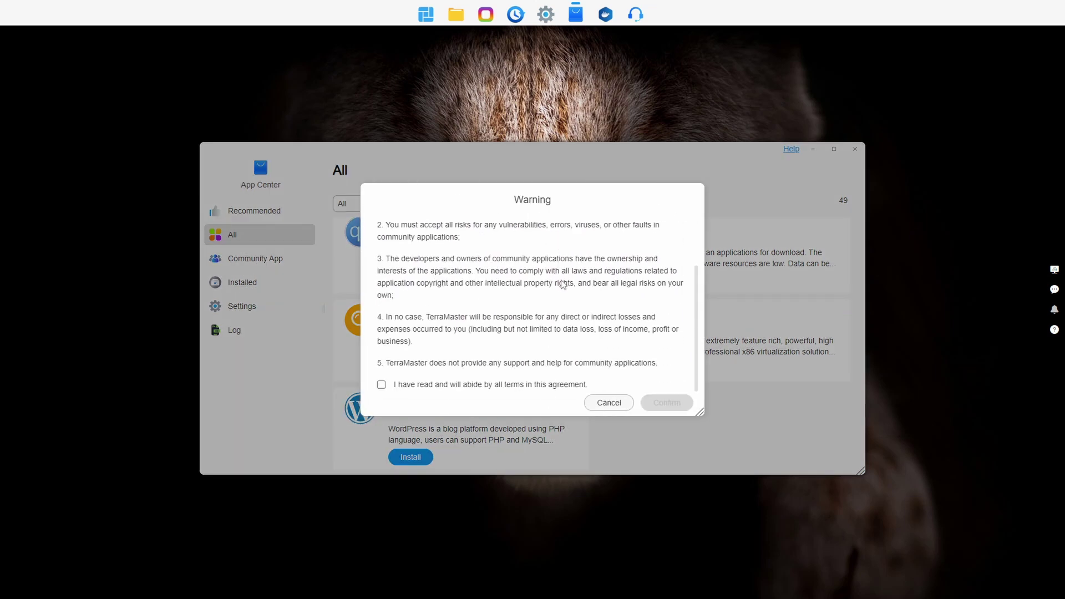
scroll(493, 353, up, 2)
scroll(455, 267, down, 2)
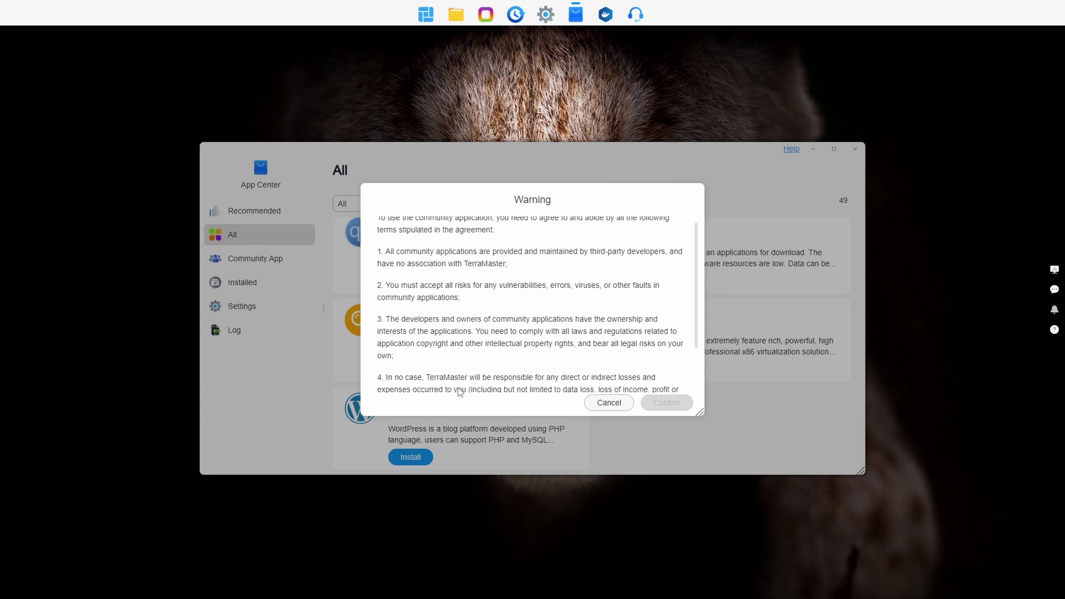
click(612, 407)
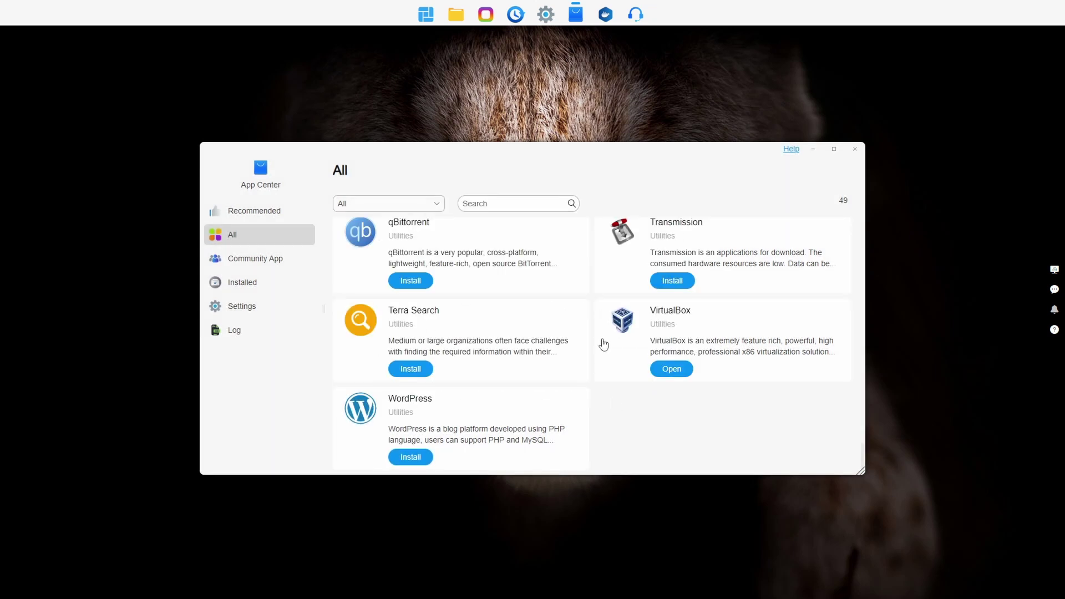
Show only the installed apps, then close App Center
click(231, 285)
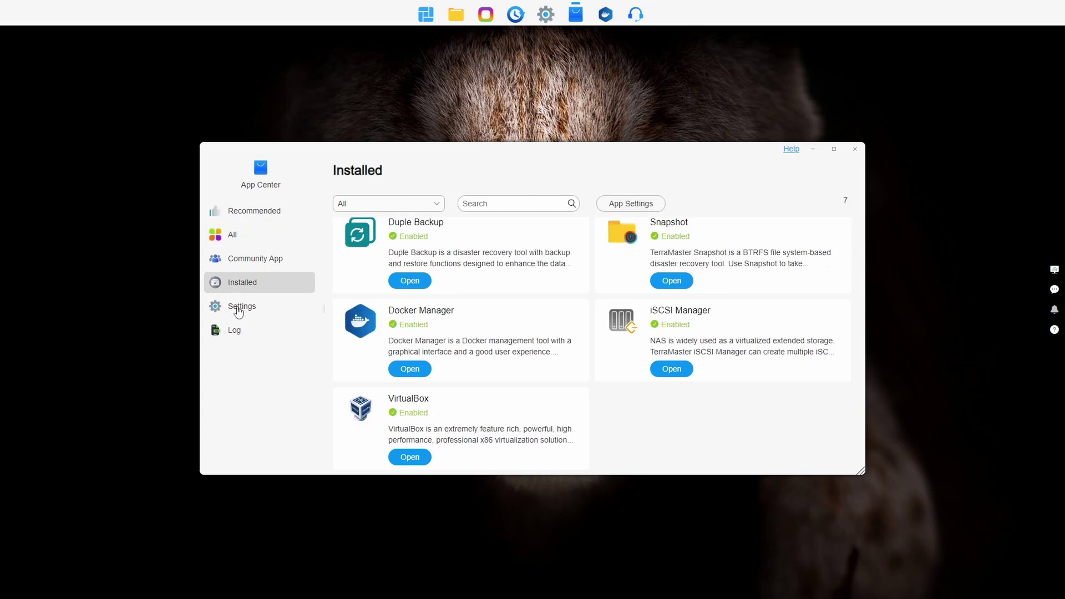
scroll(527, 305, up, 2)
click(855, 149)
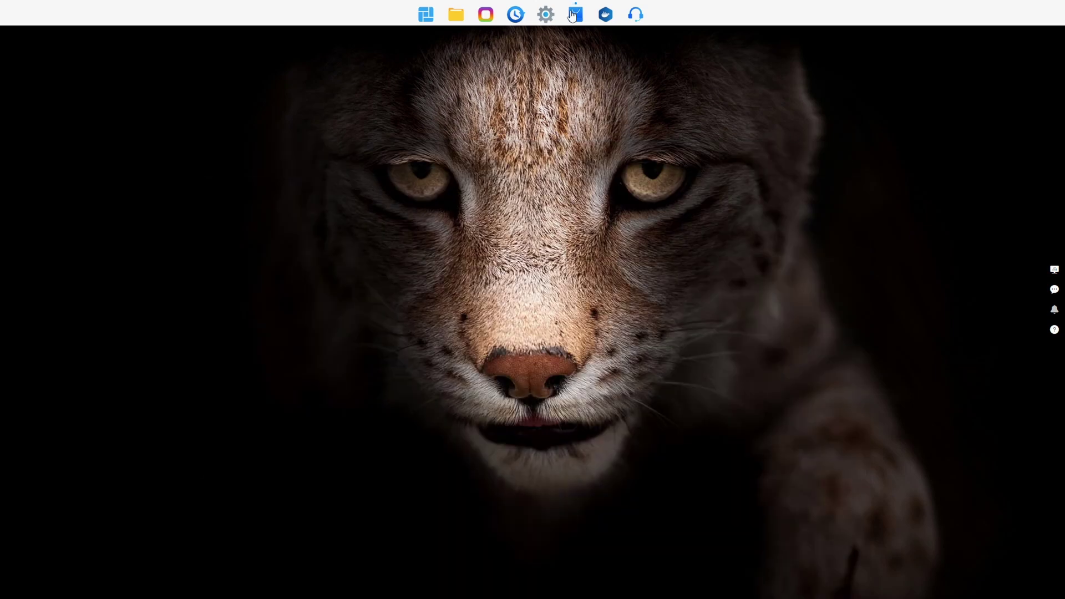
click(519, 18)
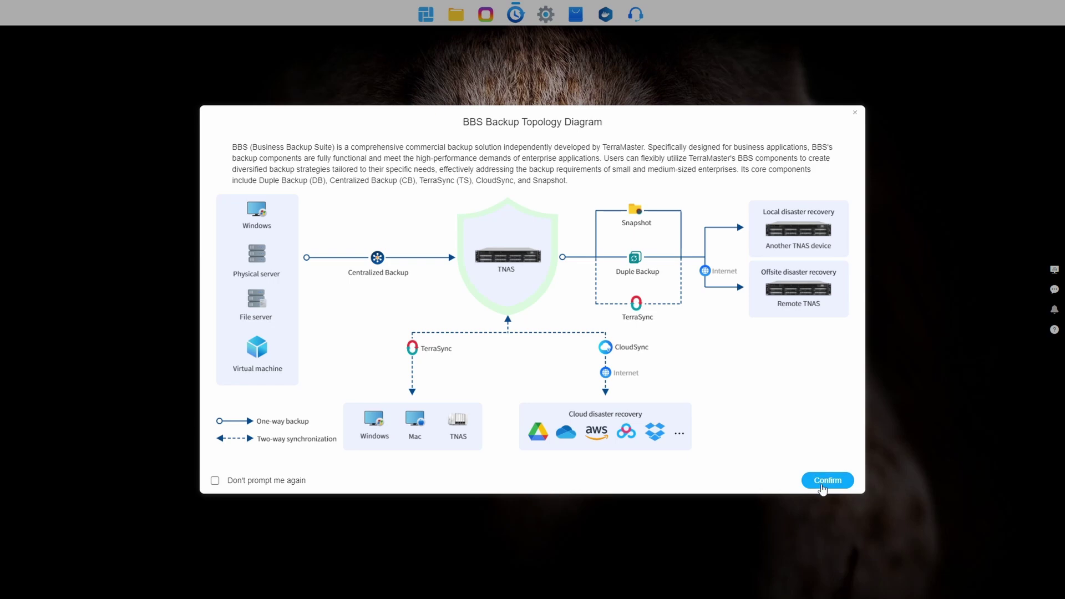
Dismiss the backup topology diagram and scroll through the Backup Guidelines page
click(823, 485)
scroll(579, 338, down, 1)
scroll(555, 322, up, 1)
scroll(606, 286, down, 1)
scroll(608, 289, down, 1)
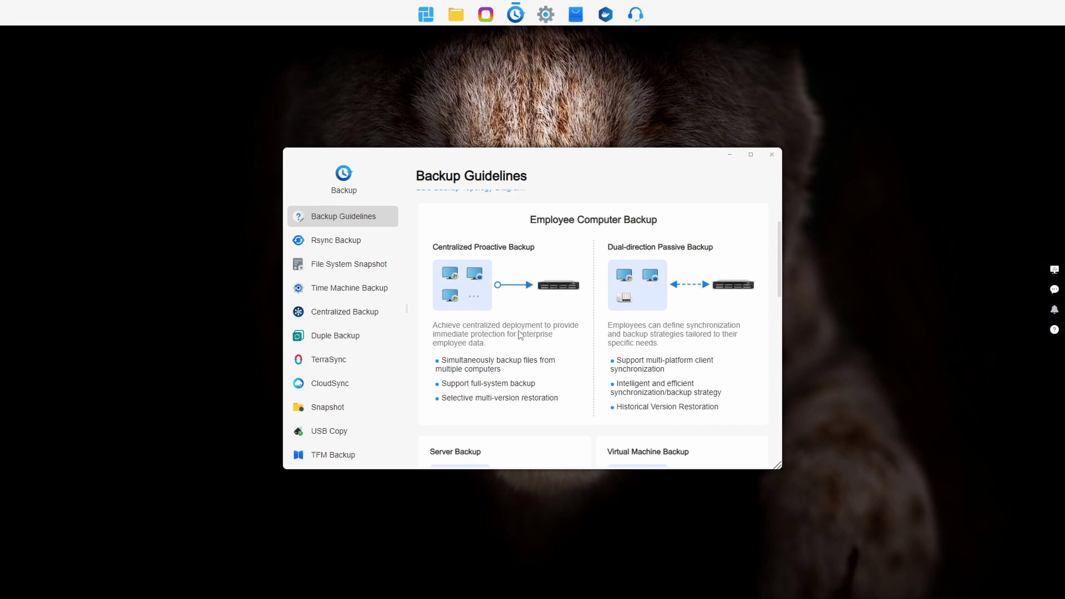
scroll(555, 337, down, 5)
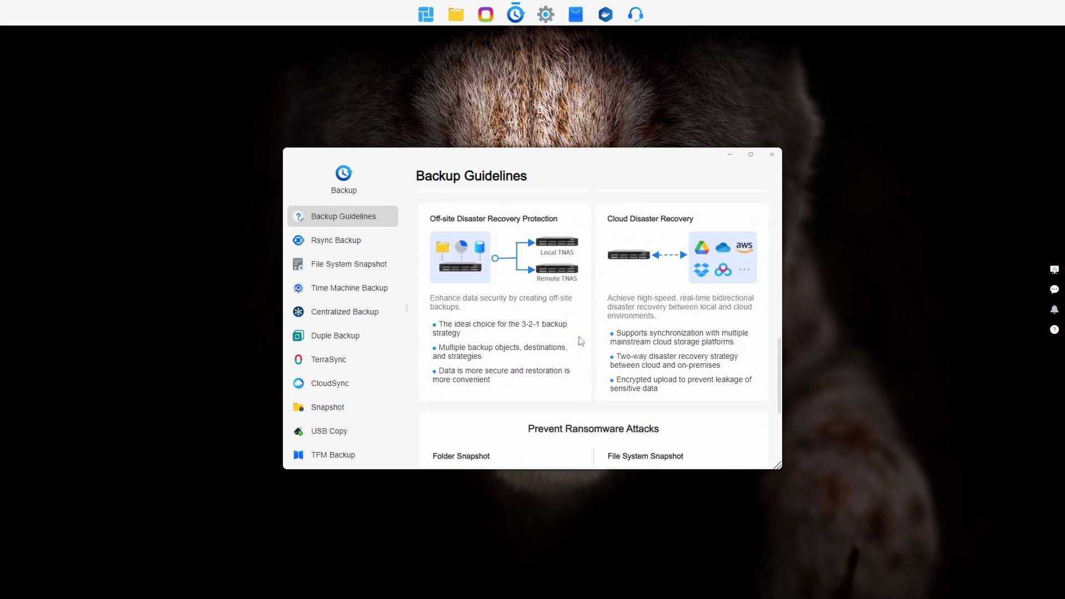
scroll(590, 339, down, 3)
scroll(533, 360, up, 3)
scroll(533, 361, up, 6)
Move the Backup window up and left and enlarge it to fill the screen
drag(541, 152, 399, 89)
drag(651, 410, 1015, 598)
scroll(641, 305, down, 1)
scroll(640, 305, down, 2)
scroll(642, 305, up, 2)
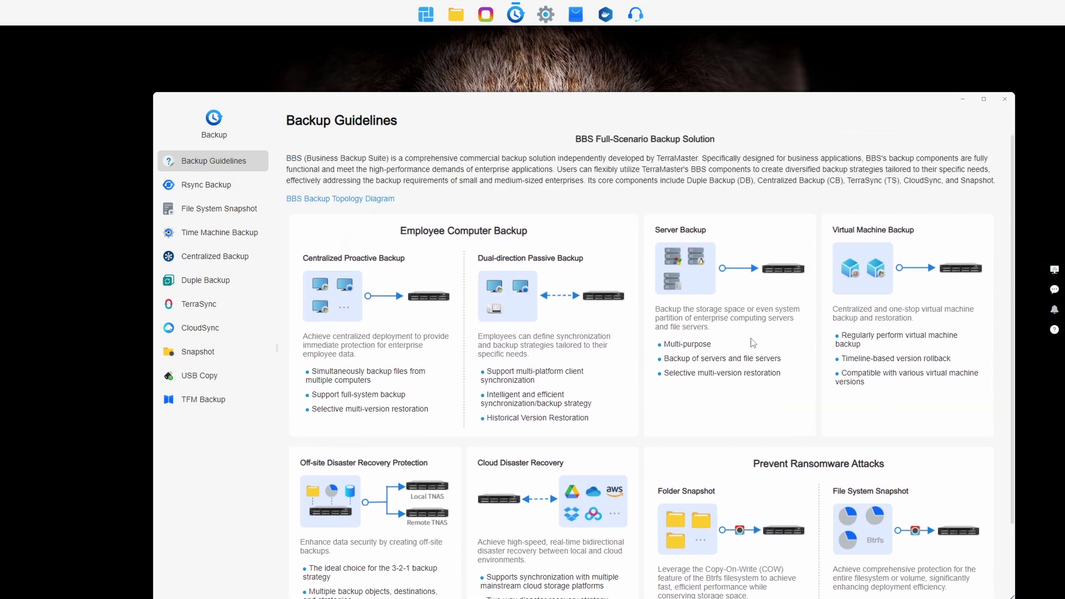
Browse the Rsync Backup, File System Snapshot, Time Machine, Centralized Backup and Duple Backup pages
click(192, 195)
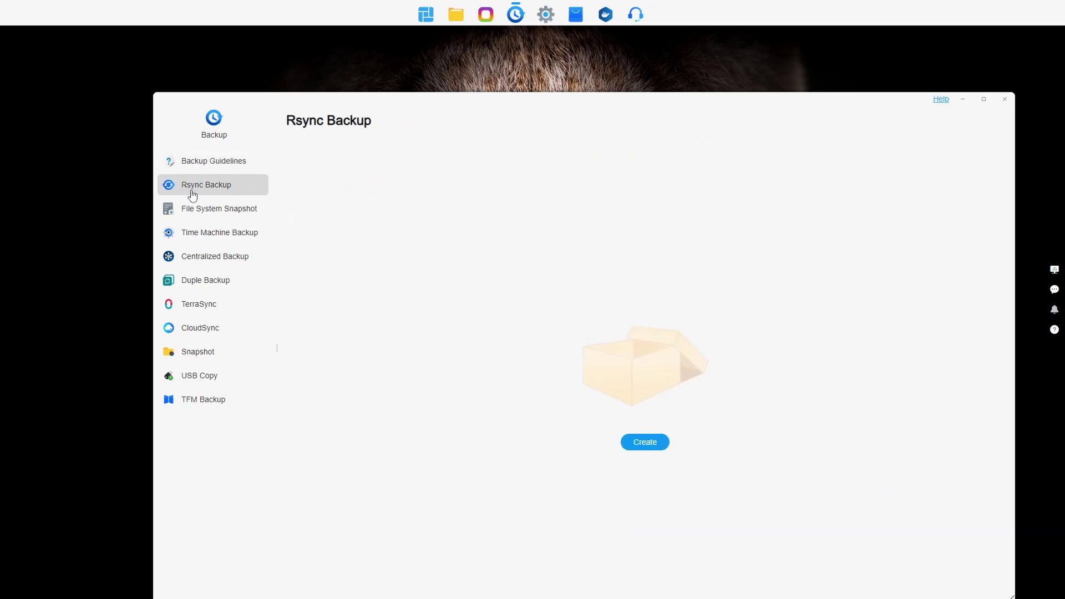
click(195, 213)
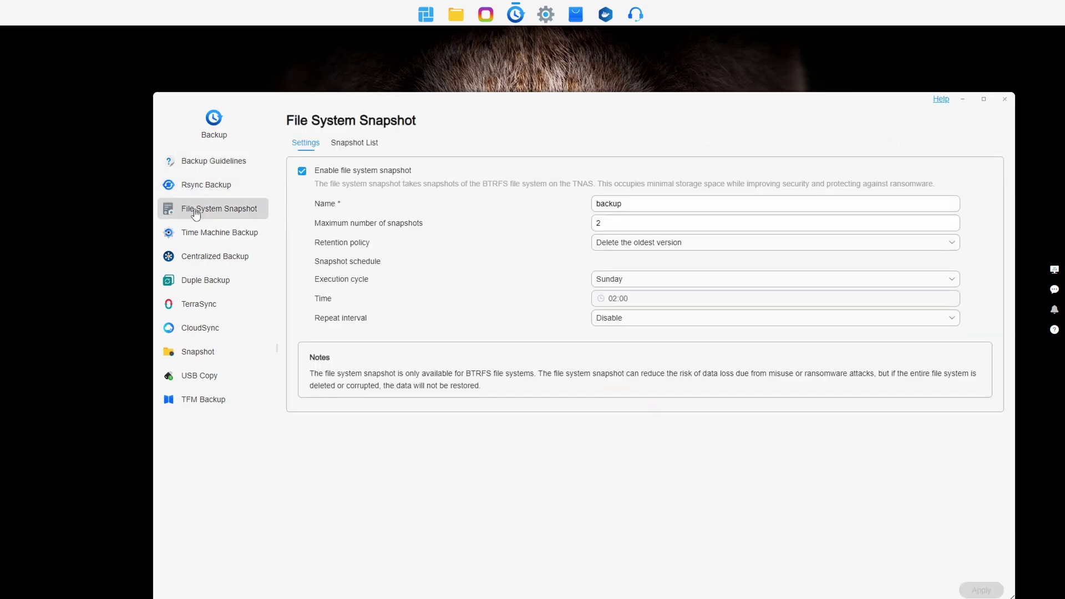
click(203, 239)
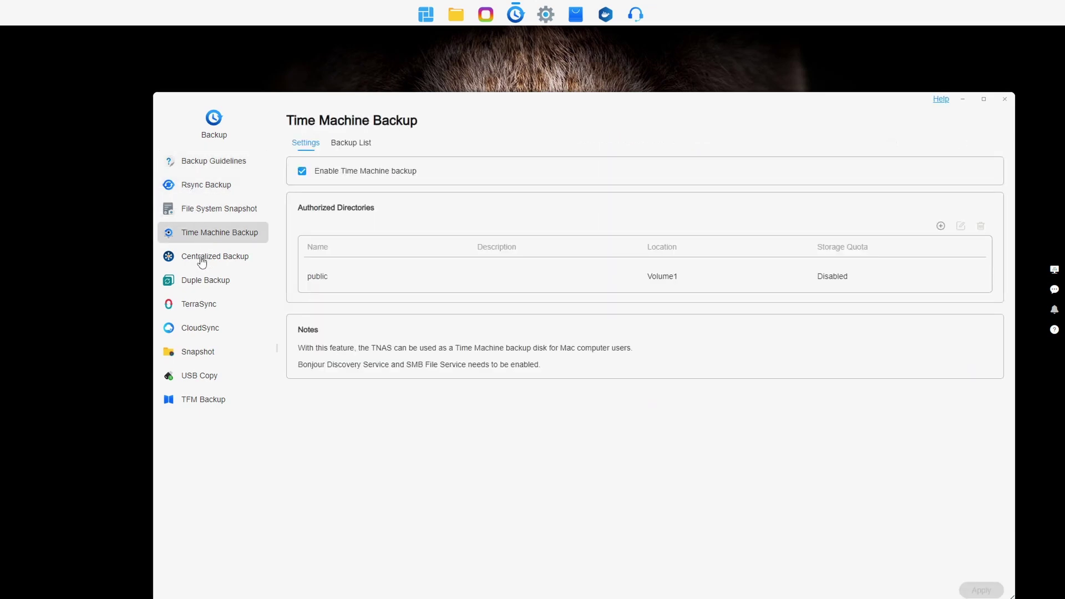
click(201, 260)
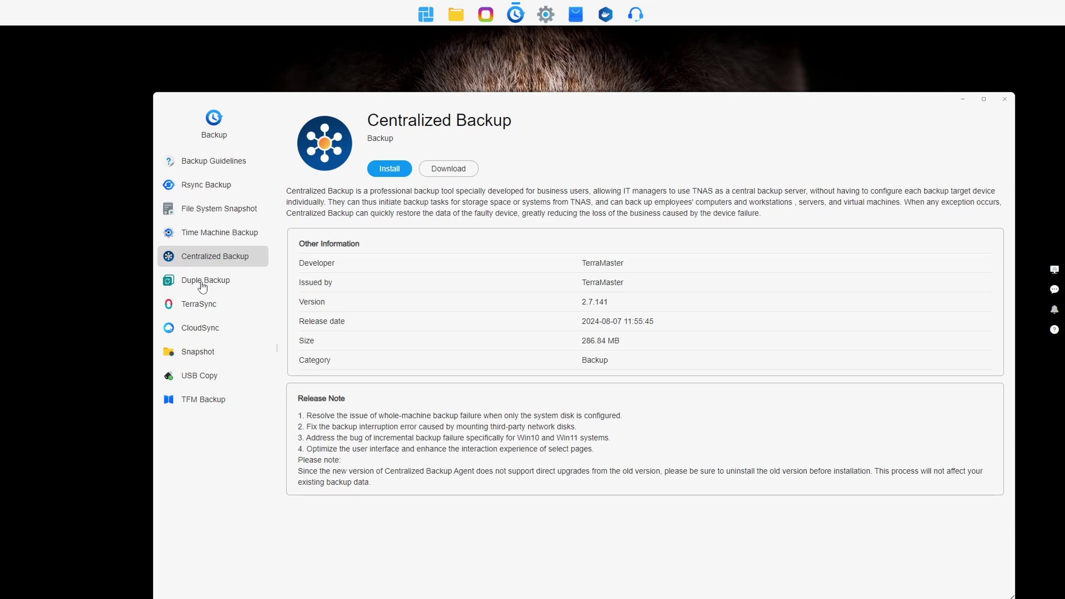
click(203, 284)
Browse TerraSync, CloudSync, Snapshot, USB Copy and TFM Backup pages, then close Backup
click(198, 305)
click(194, 329)
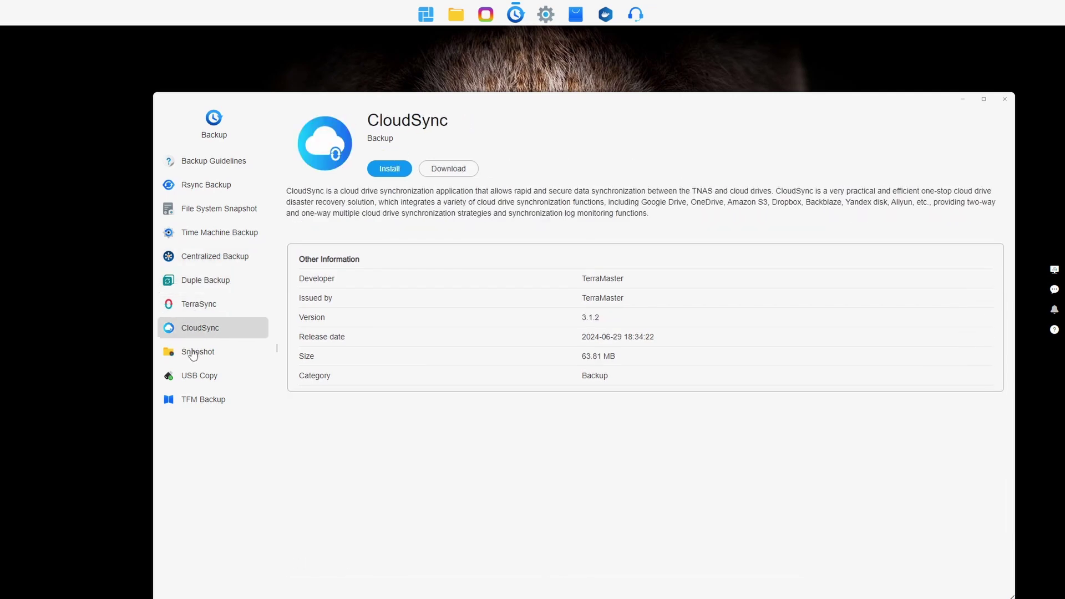
click(193, 354)
click(194, 380)
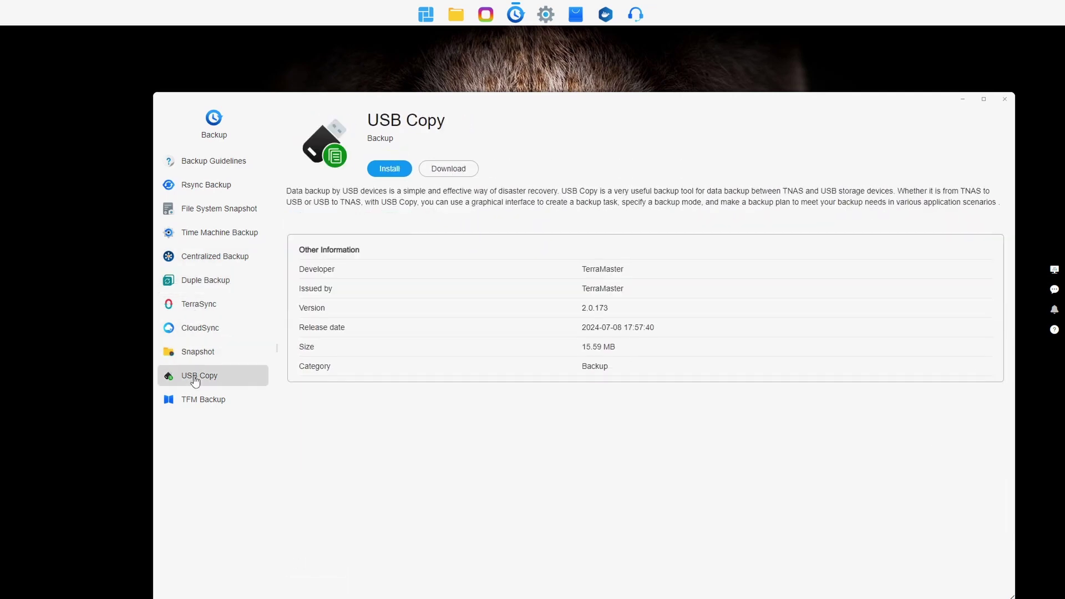
click(193, 400)
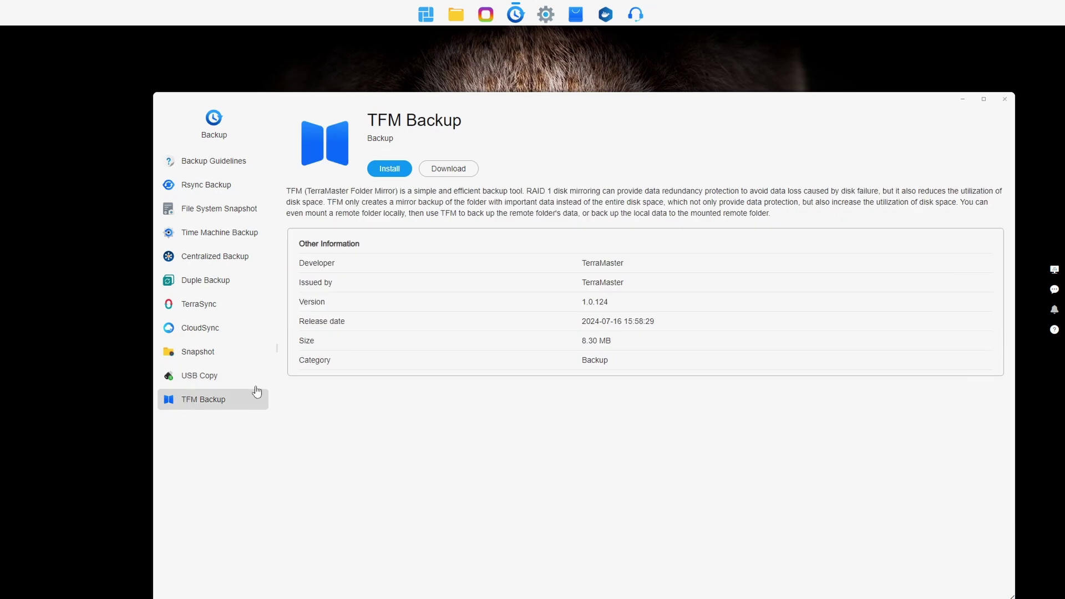
click(1004, 99)
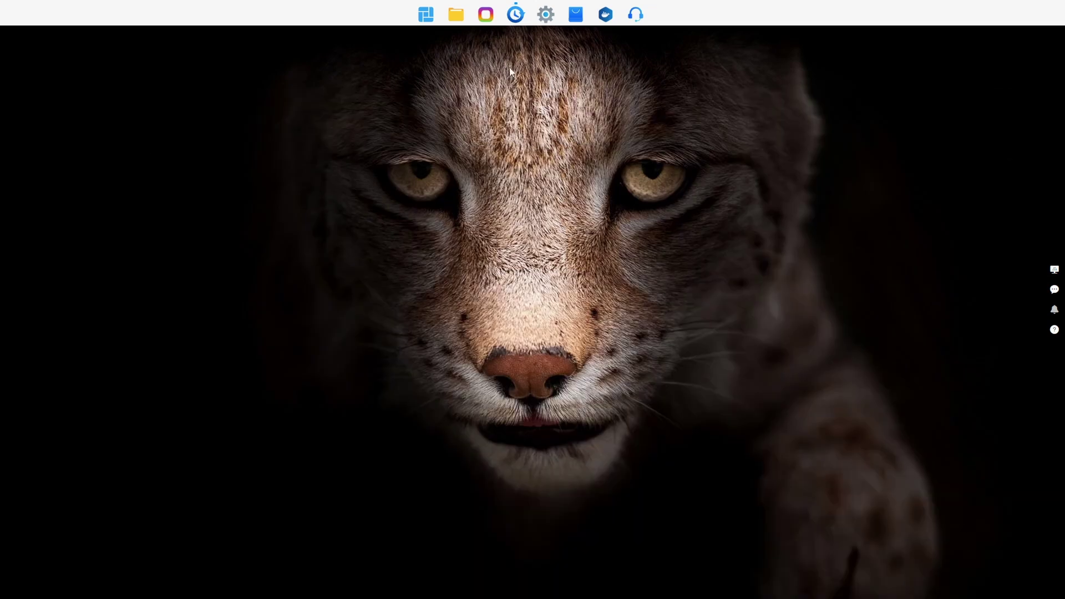
Open Docker Manager and view its Projects, Containers, Images, Networks and Settings pages
click(605, 15)
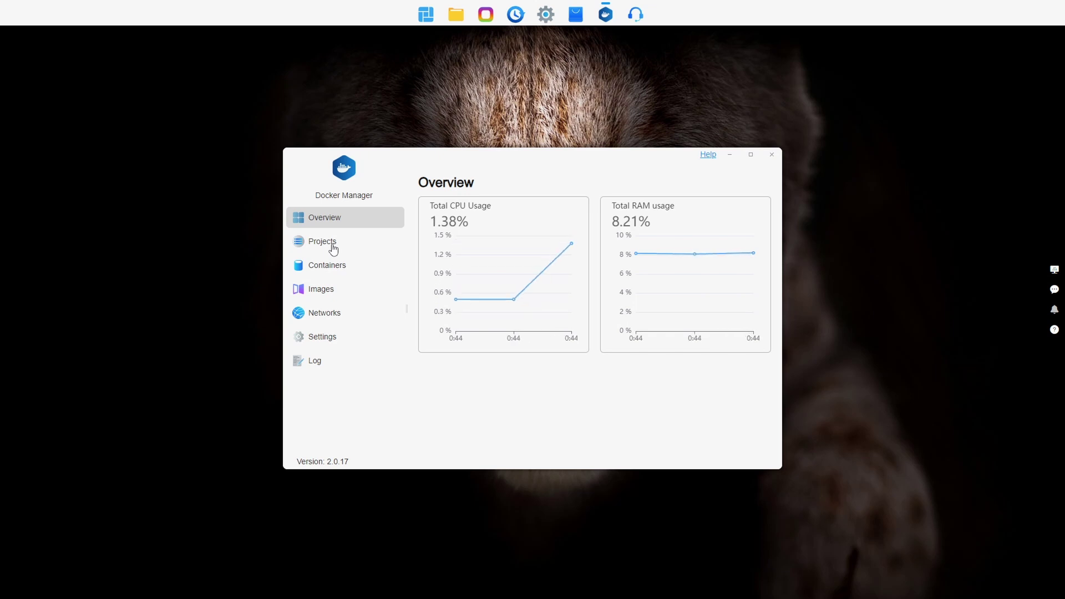
click(333, 246)
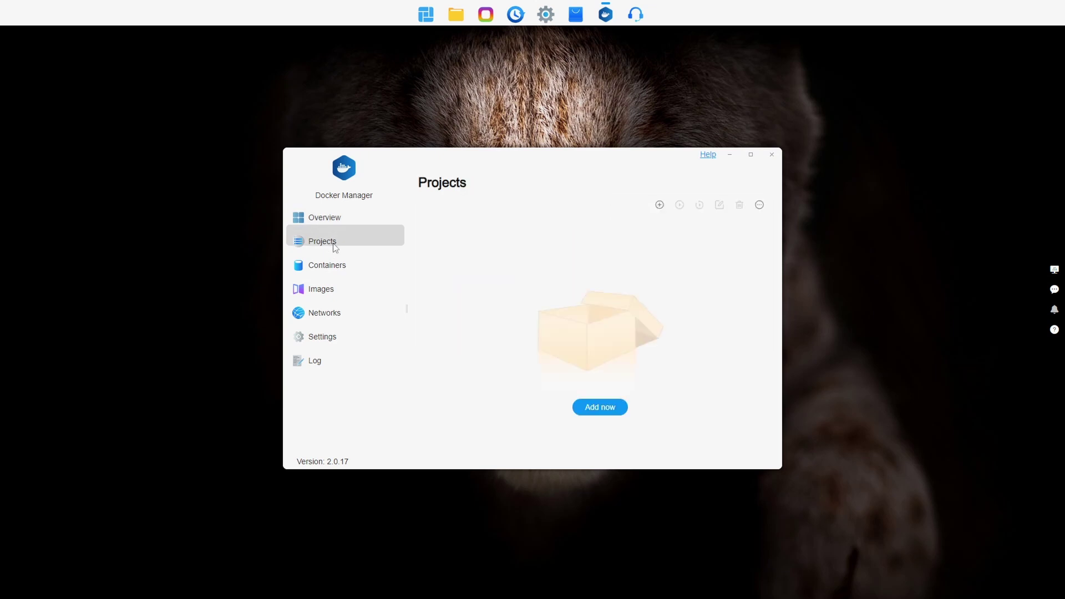
click(330, 272)
click(329, 291)
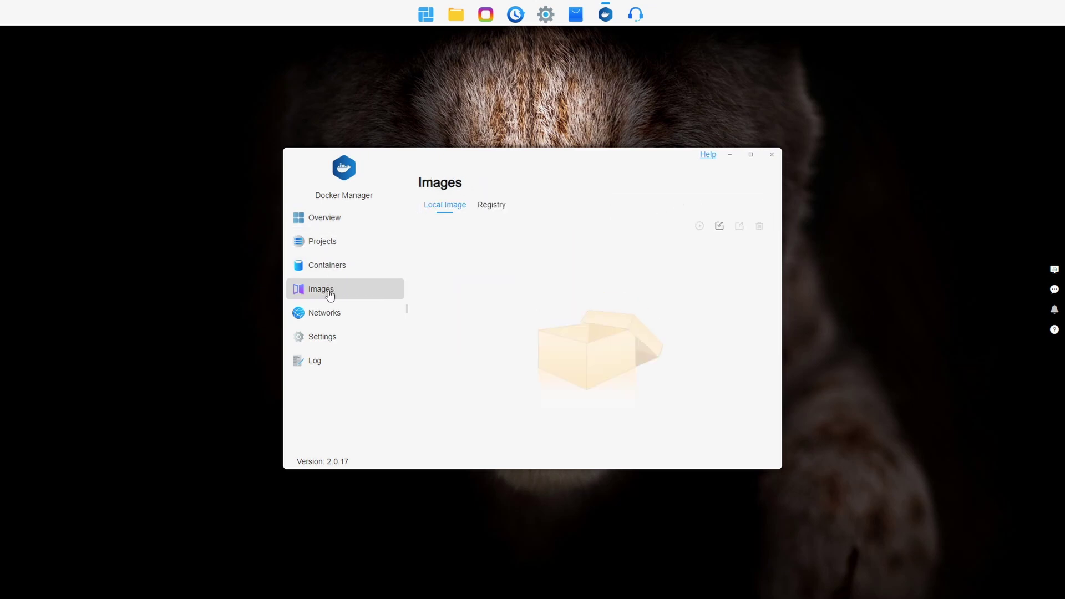
click(327, 317)
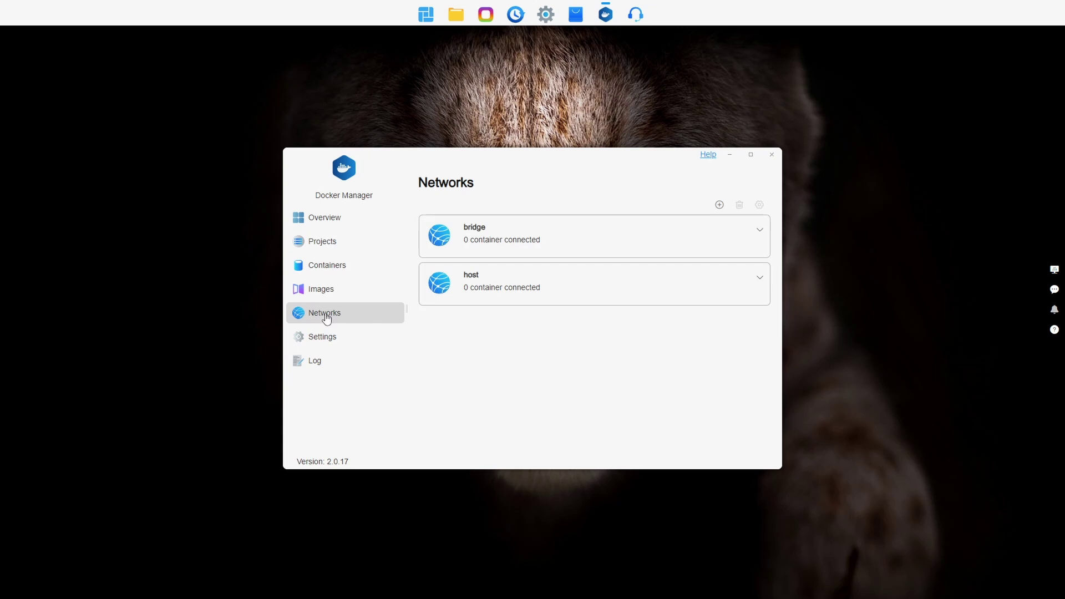
click(312, 342)
Revisit networks, images, containers and projects, ending on the Overview showing 0.38% CPU, 8.13% RAM
click(326, 317)
click(331, 290)
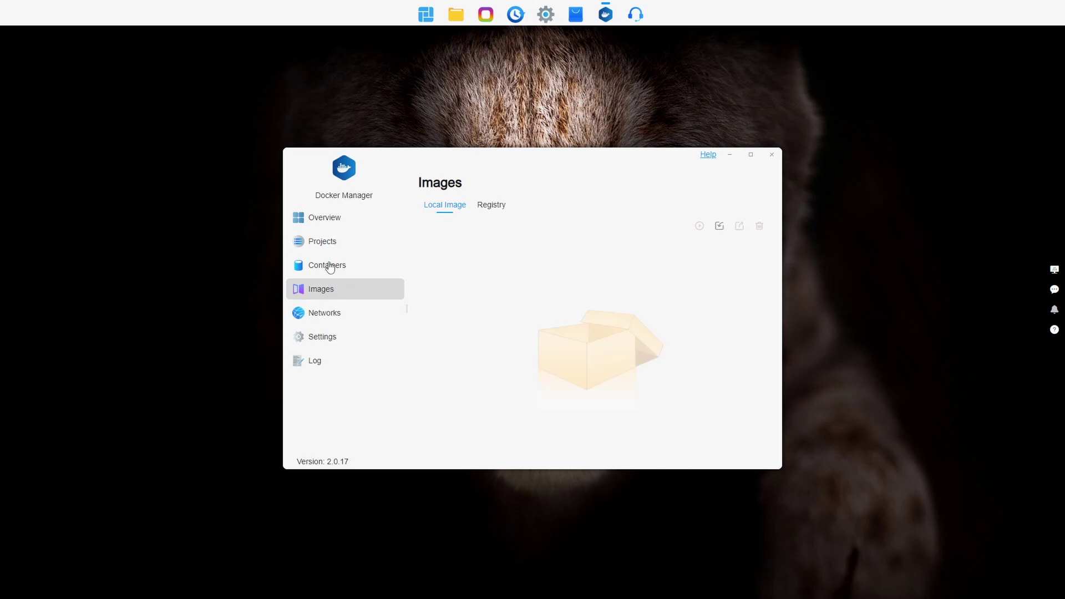
click(331, 267)
click(326, 244)
click(330, 226)
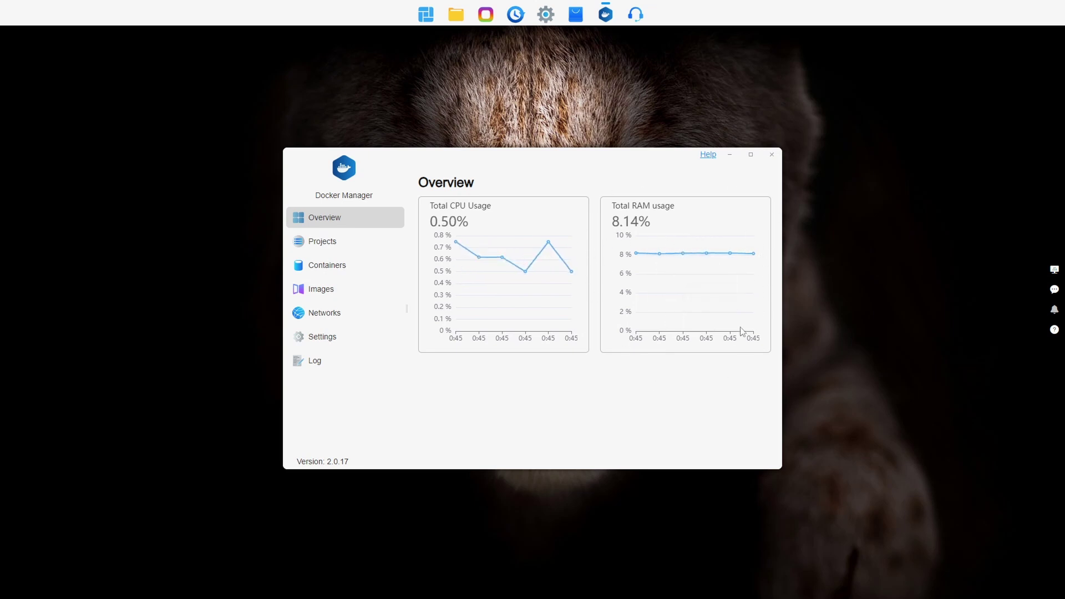
click(322, 242)
click(319, 267)
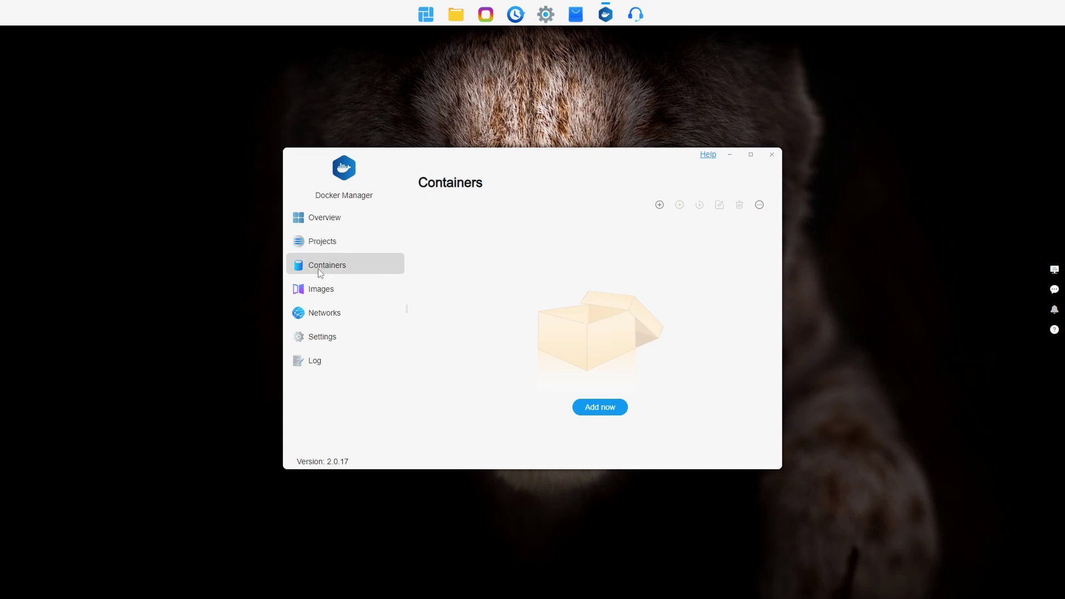
click(318, 314)
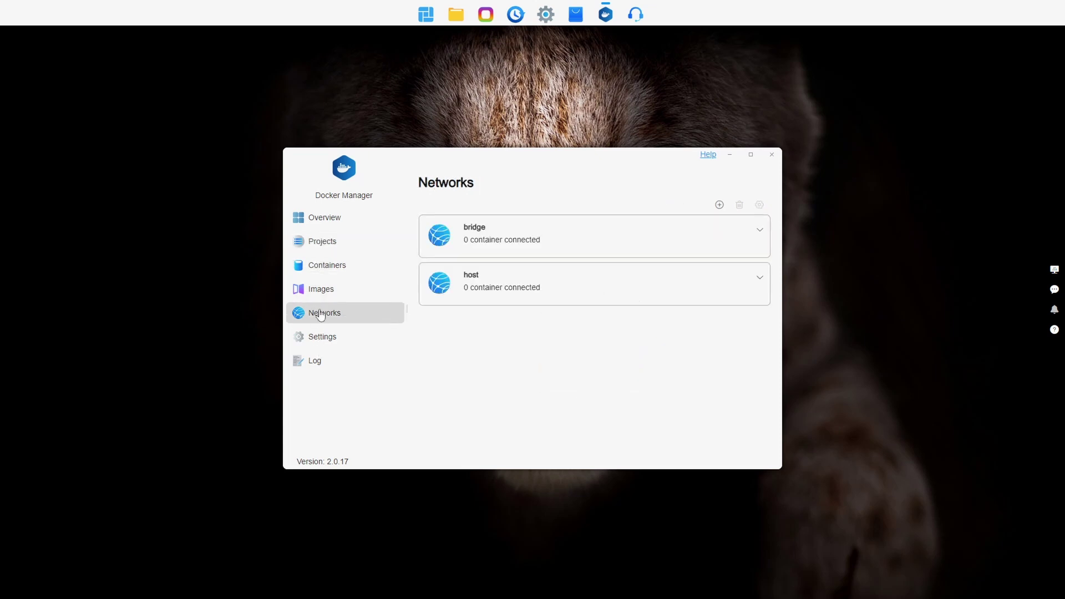
click(317, 222)
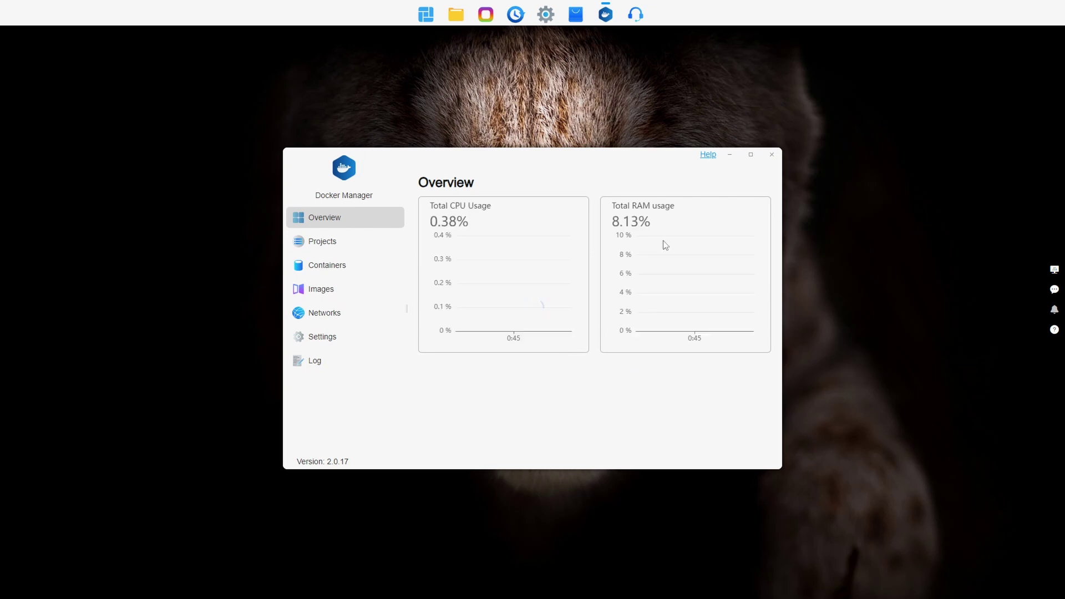
Close Docker Manager and bring up the Control Panel from the top dock
click(772, 156)
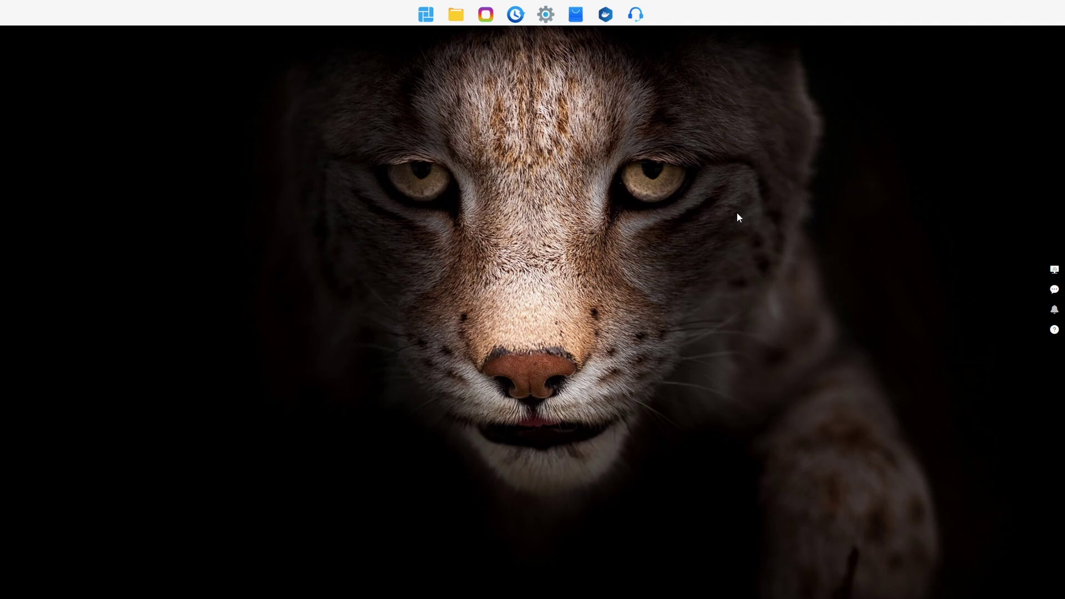
mouse_move(693, 1)
click(543, 21)
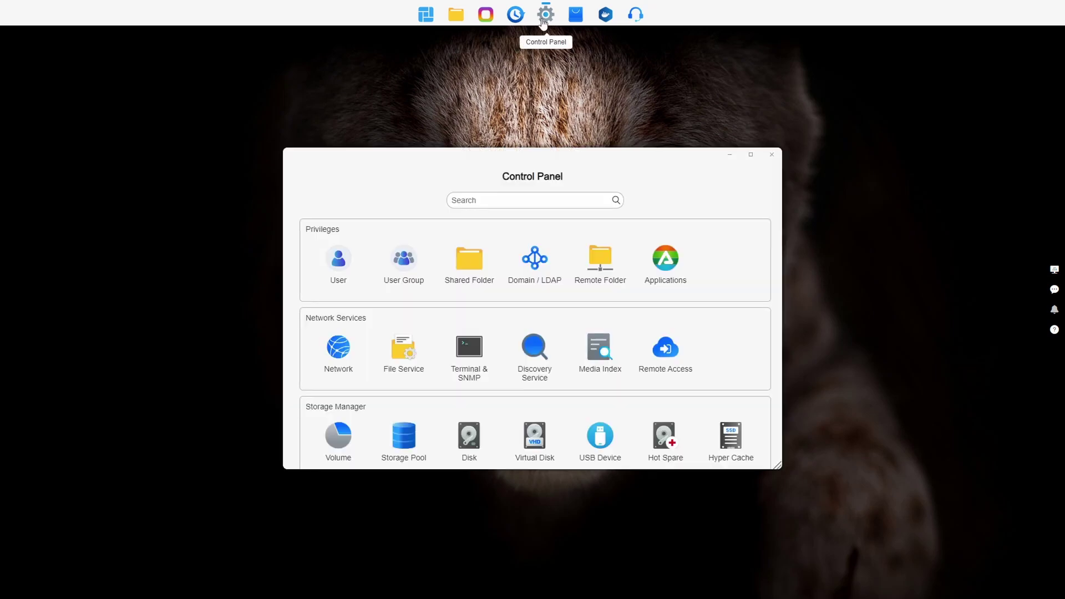
scroll(715, 359, down, 3)
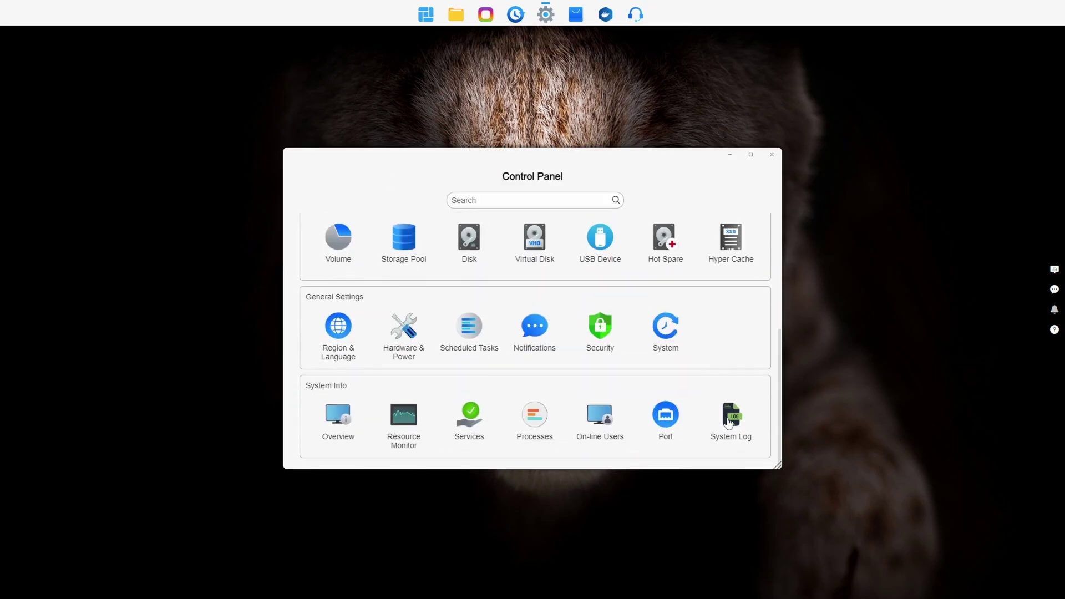
scroll(688, 418, up, 4)
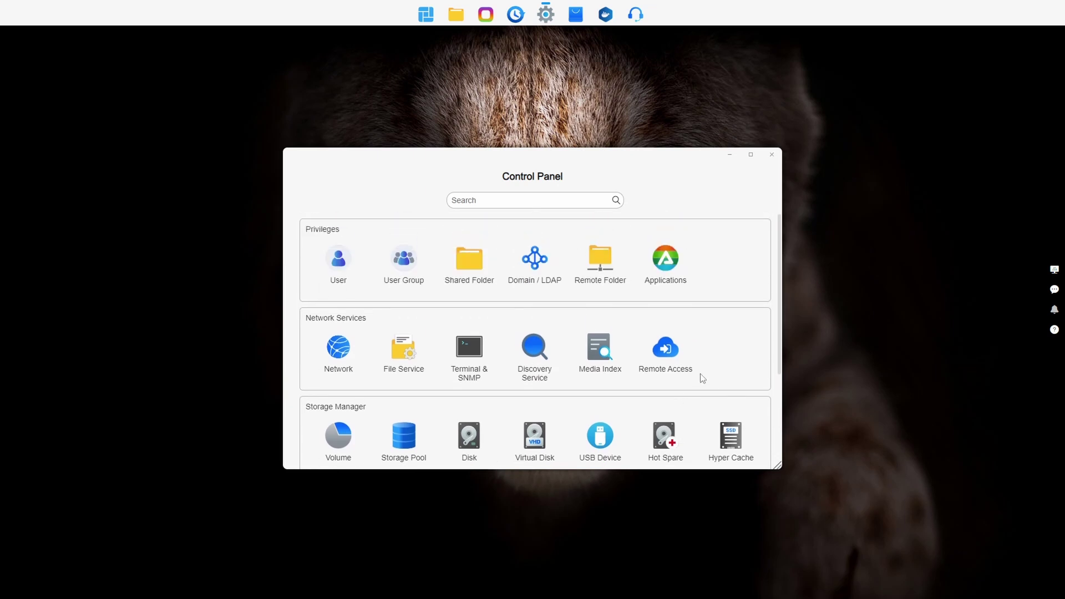
scroll(713, 377, down, 2)
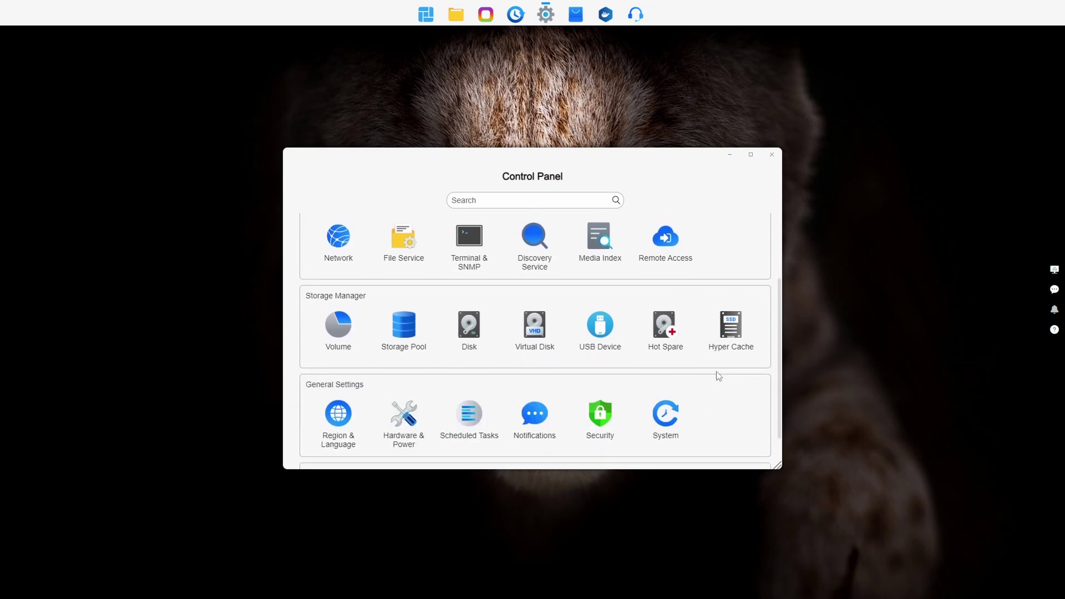
scroll(718, 376, down, 2)
scroll(487, 384, up, 3)
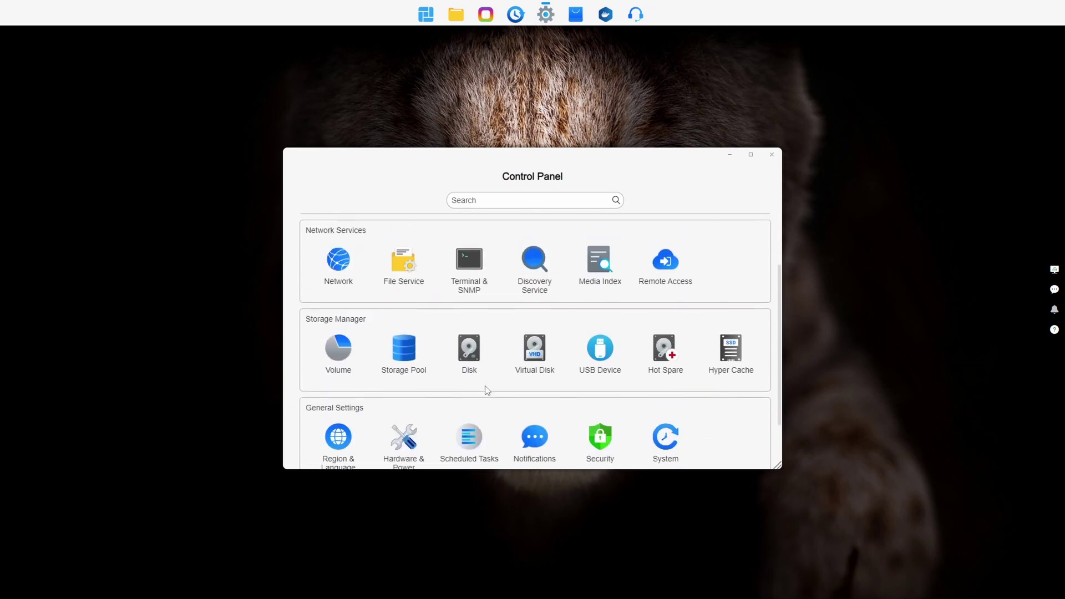
scroll(487, 384, up, 2)
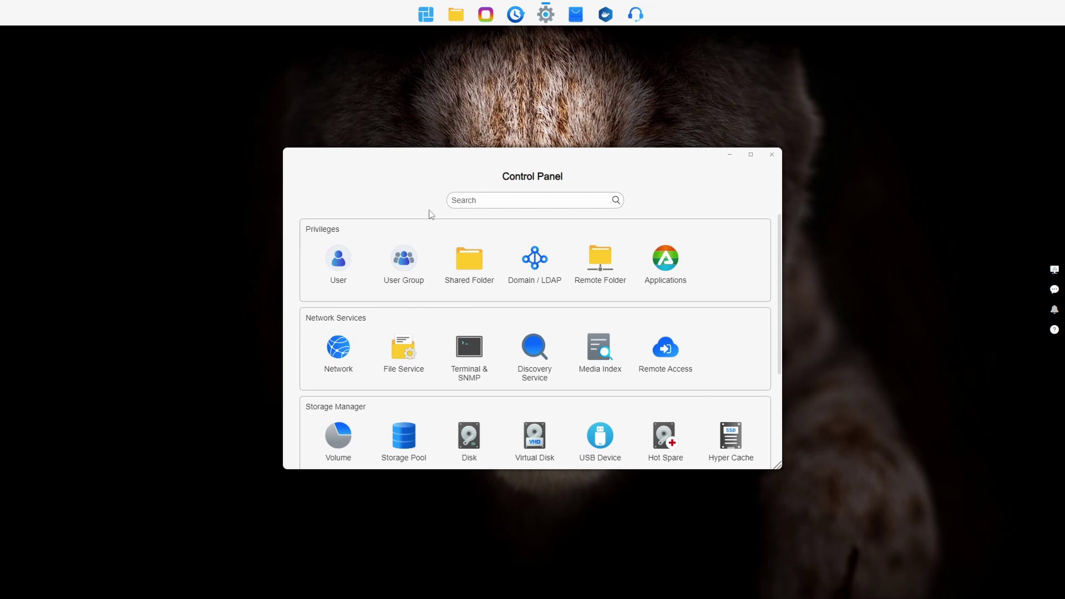
drag(555, 149, 508, 132)
scroll(658, 350, down, 4)
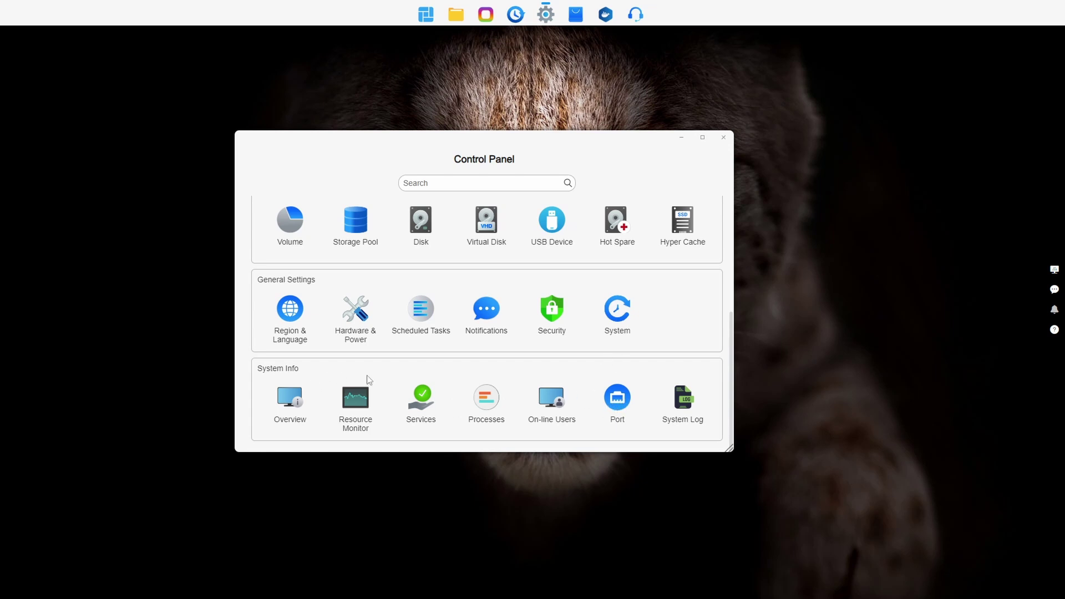
scroll(463, 347, up, 4)
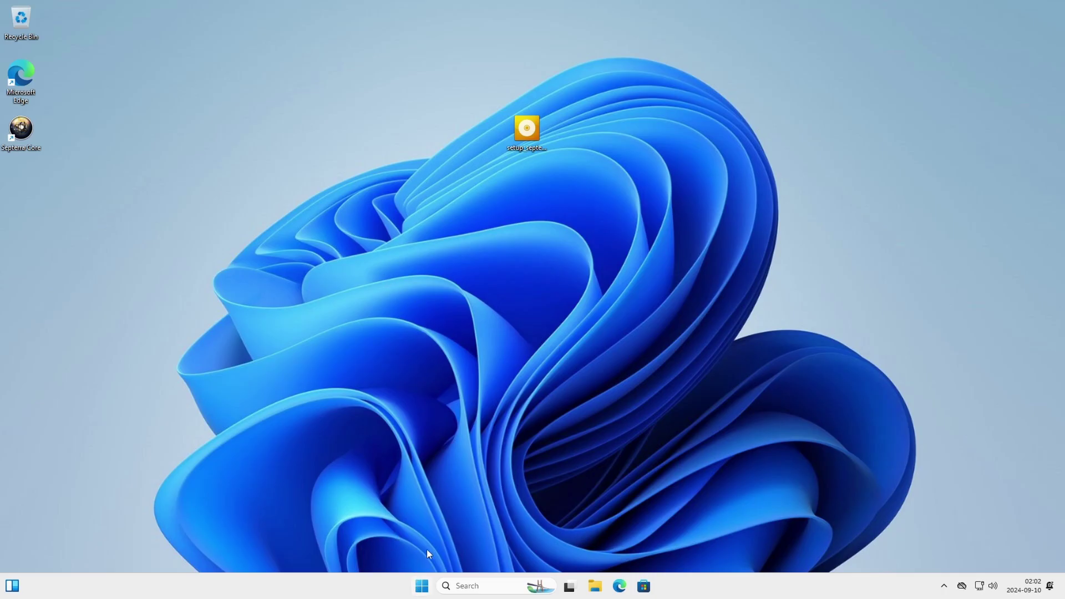
key(super)
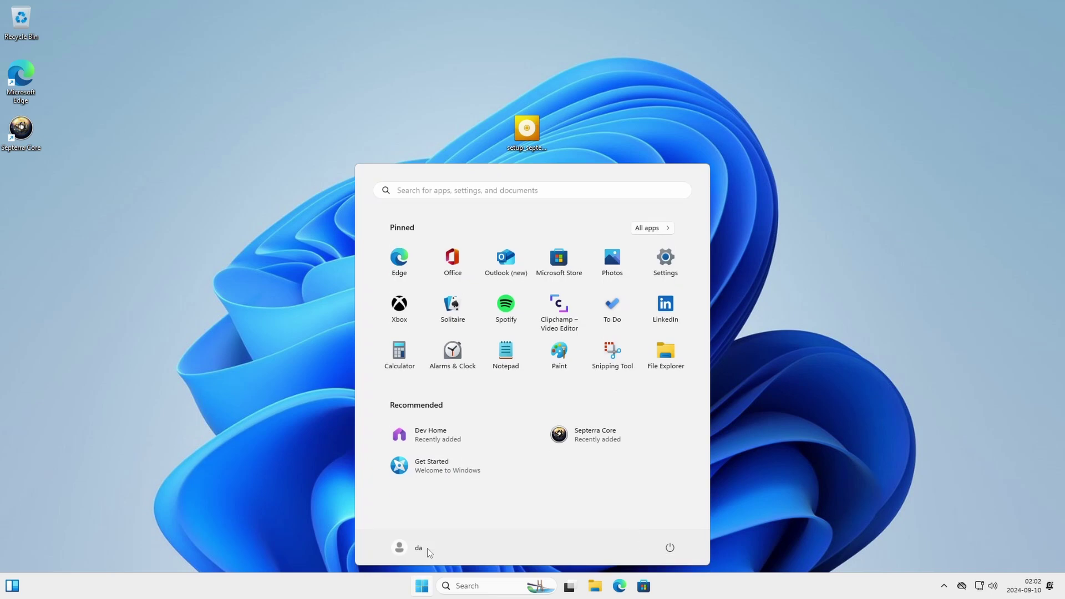
text(winver)
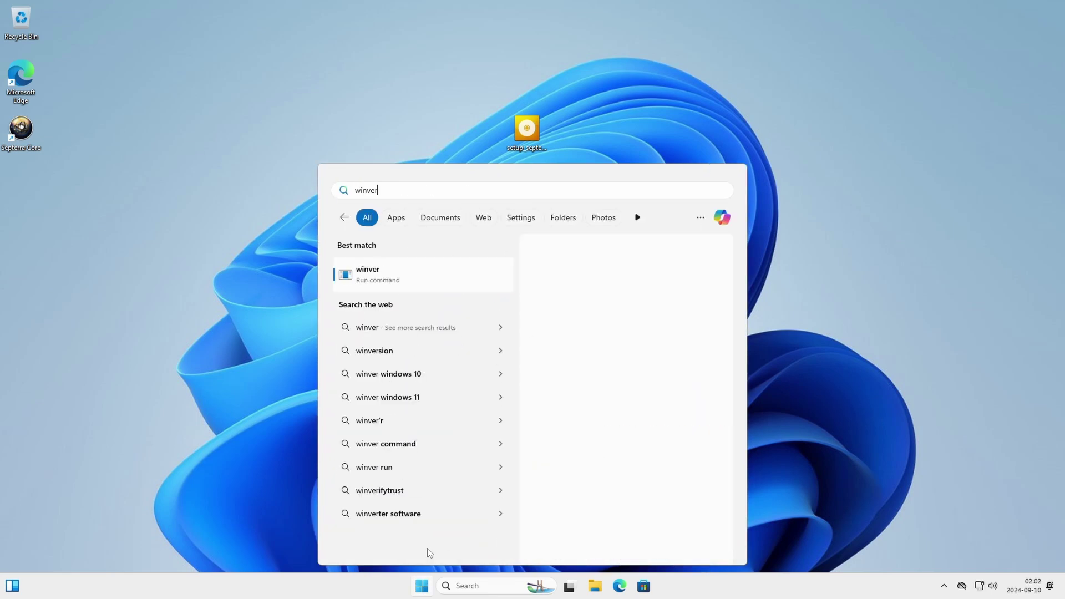
key(Return)
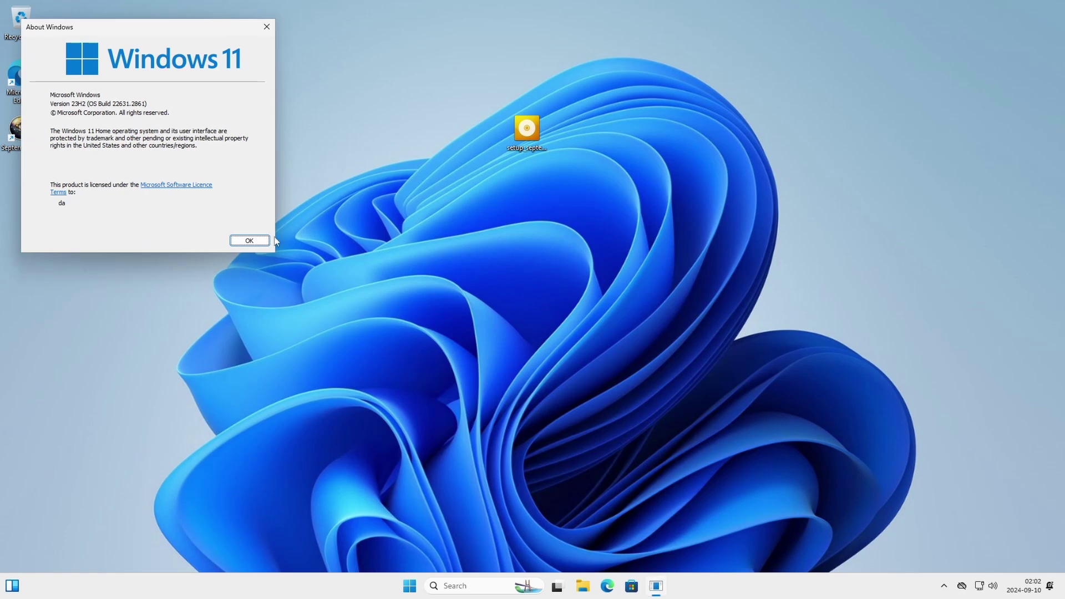
click(250, 241)
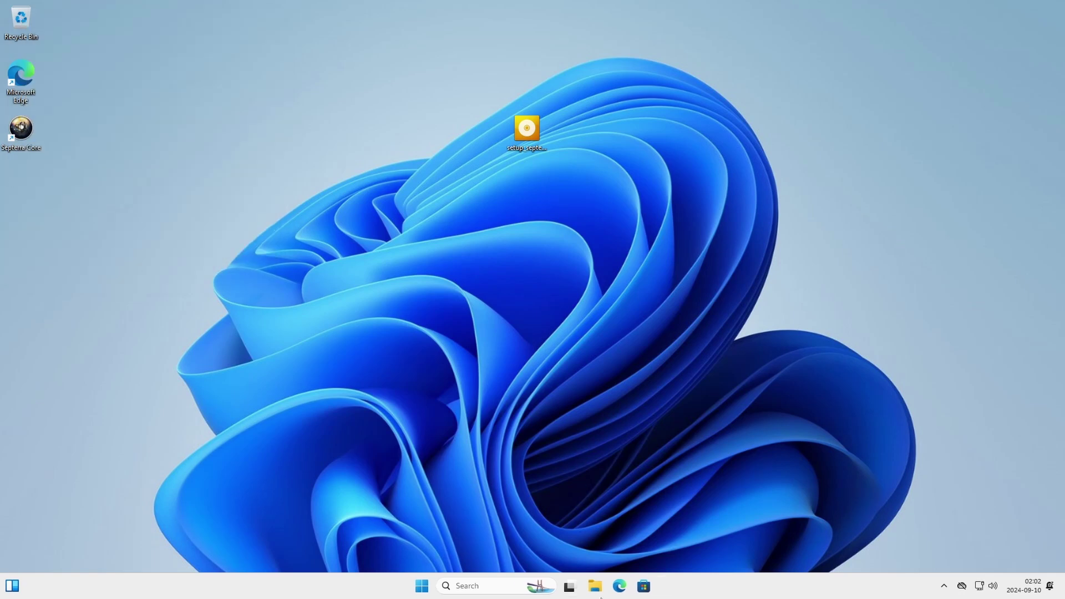
click(422, 586)
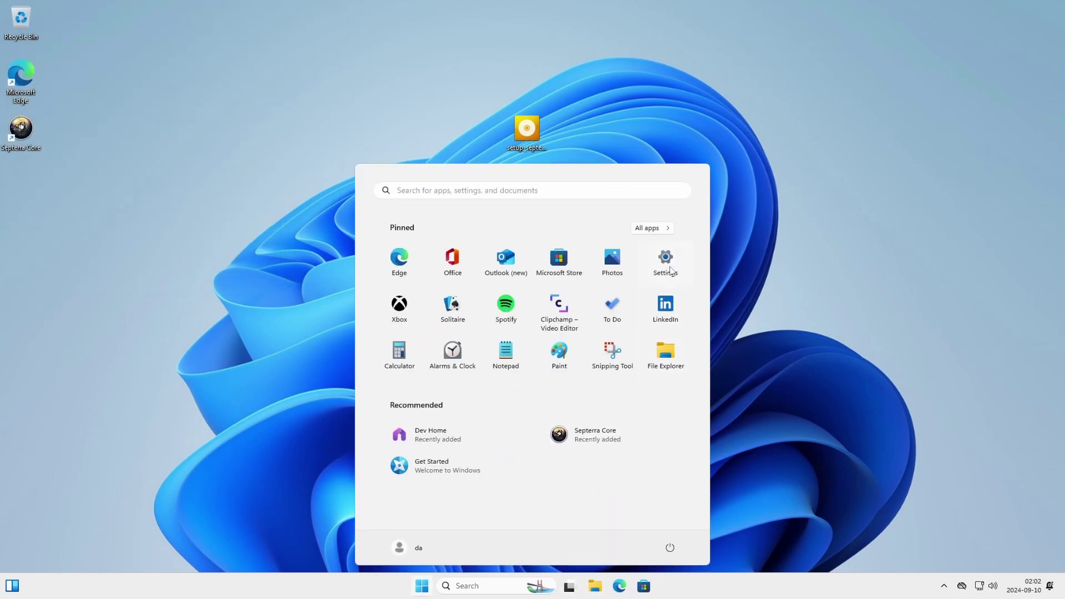
click(665, 261)
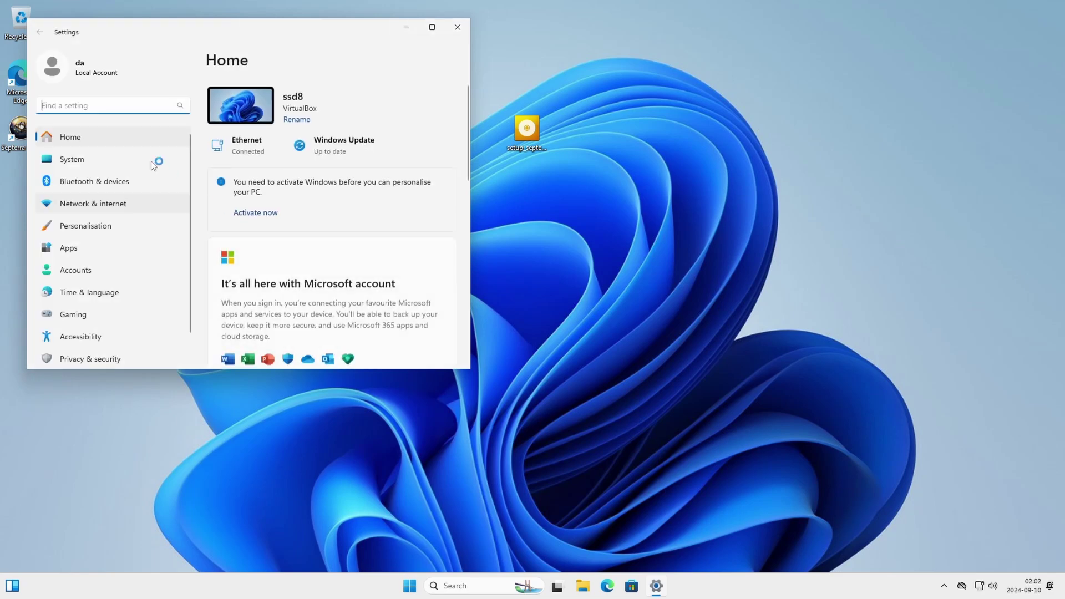
click(139, 158)
scroll(376, 268, down, 10)
scroll(376, 272, down, 3)
click(332, 327)
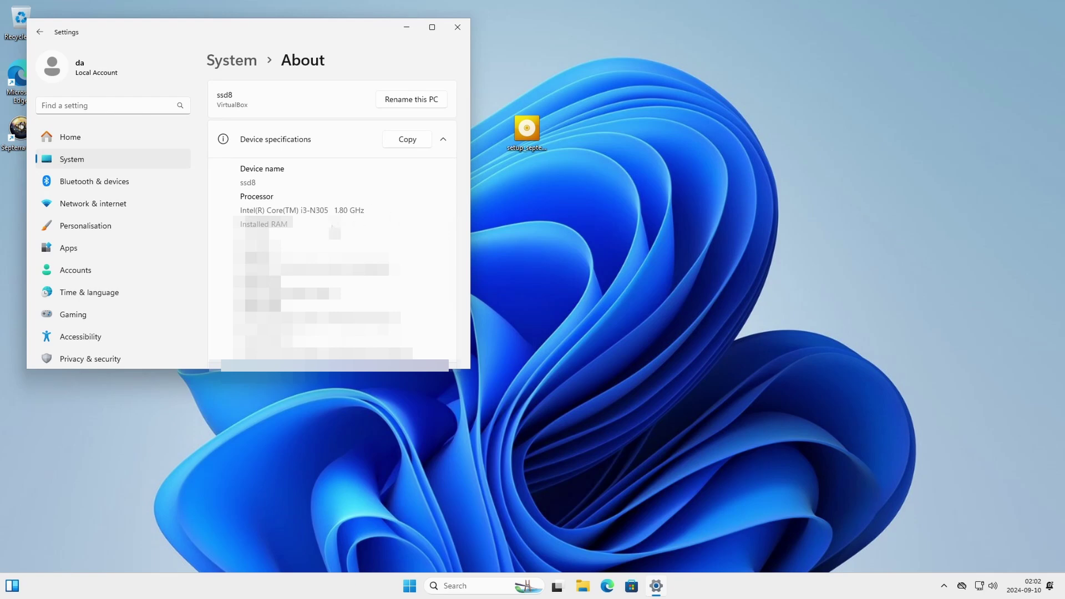
scroll(331, 226, down, 1)
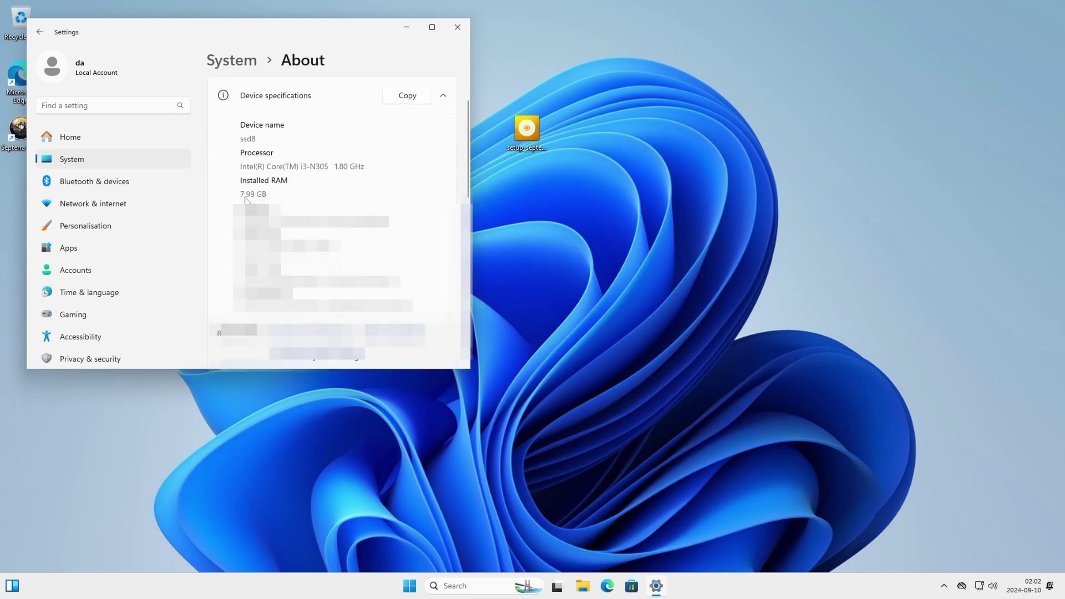
click(457, 26)
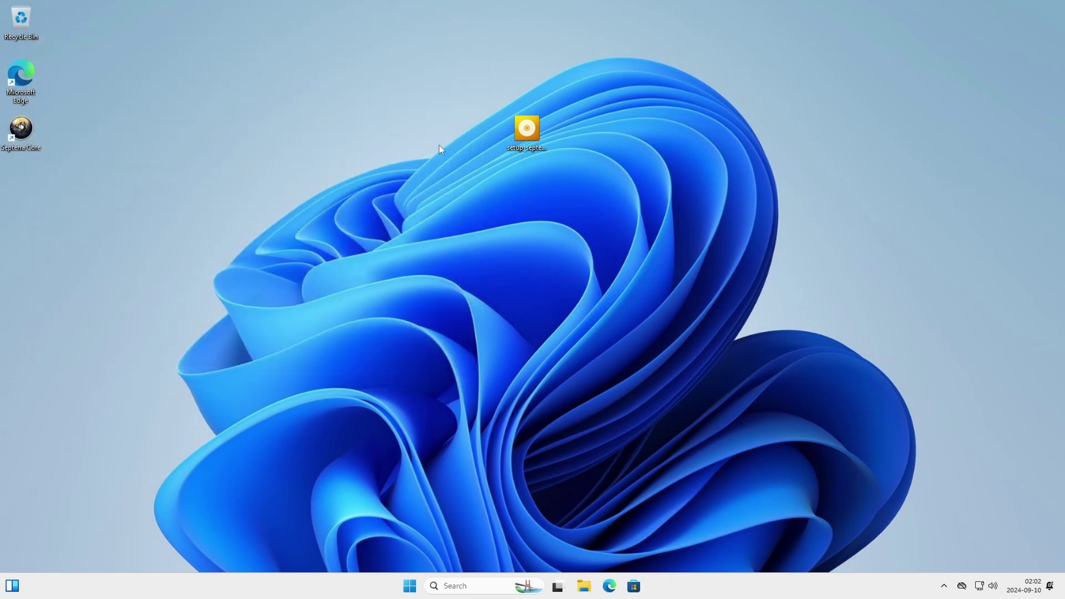
Launch Septerra Core from its desktop shortcut and approve the User Account Control prompt
drag(901, 388, 438, 309)
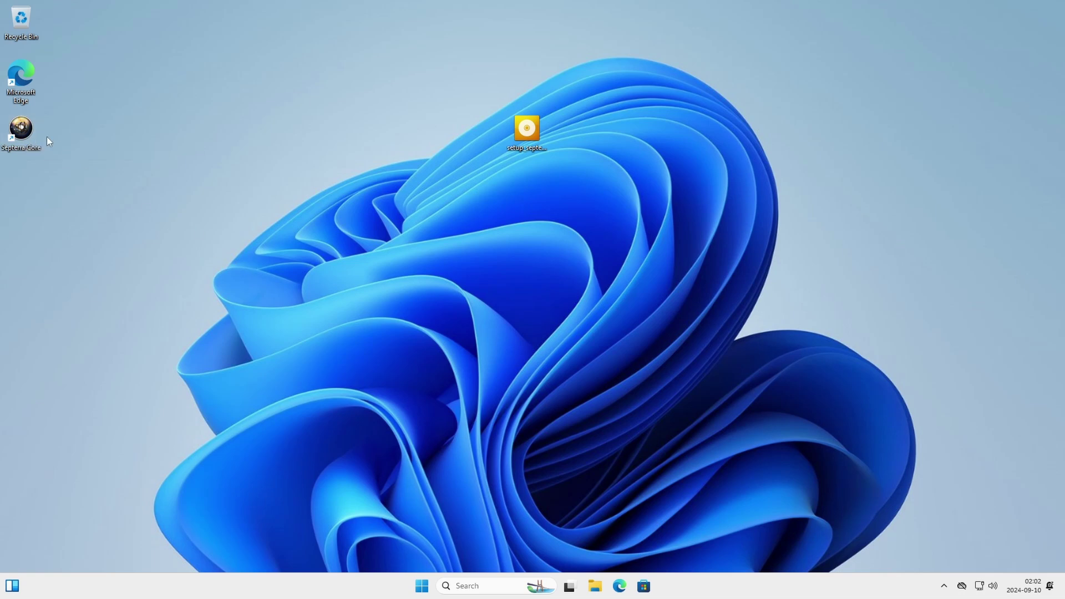
double_click(21, 131)
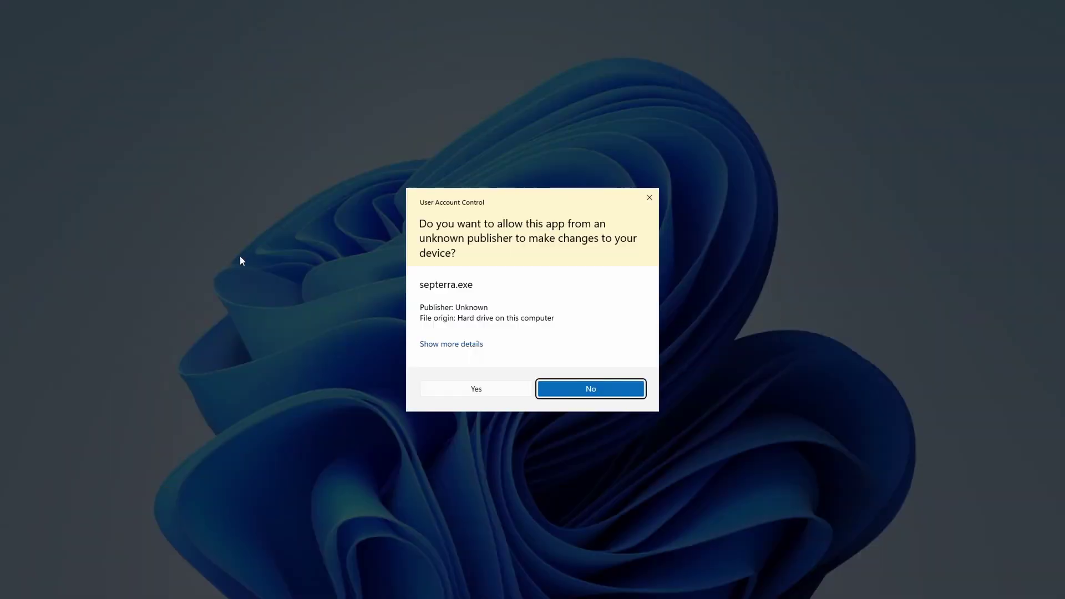
click(490, 390)
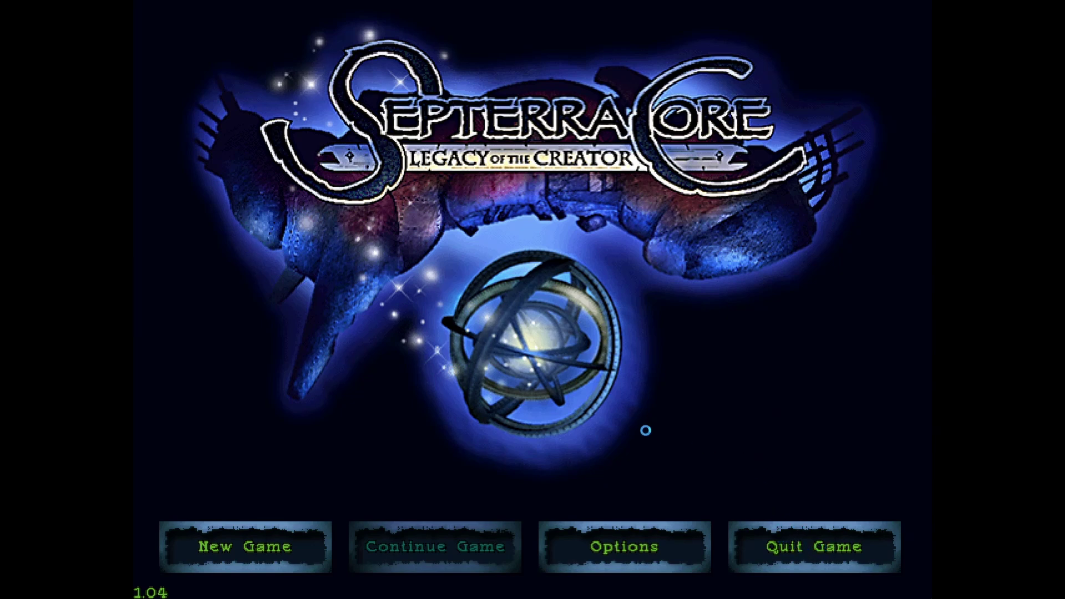
Quit Septerra Core from its title screen with Alt+F4
key(alt+F4)
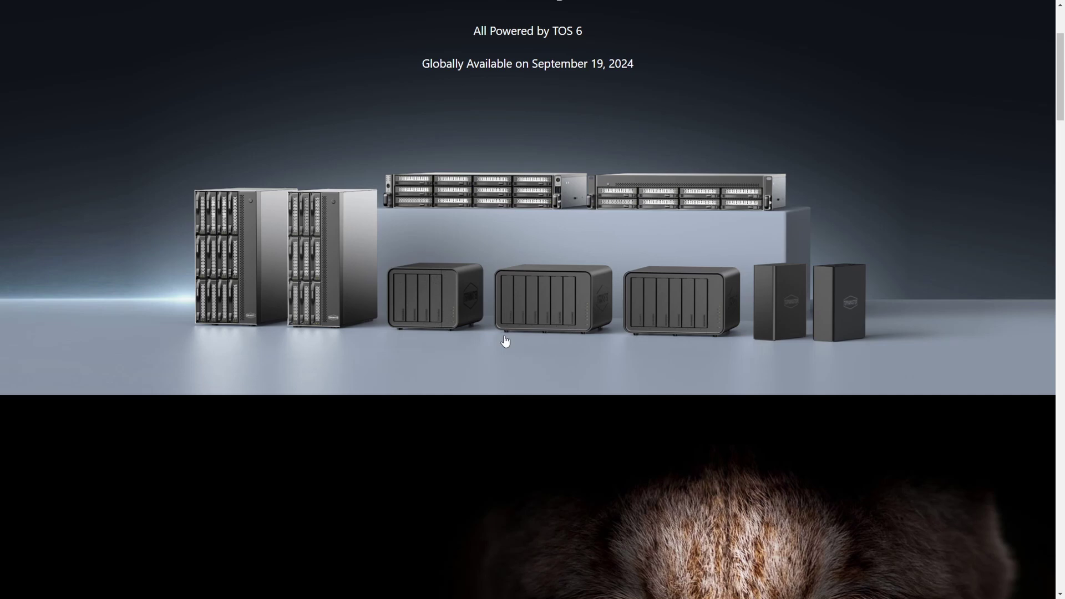
Scroll to the All New Hybrid NAS section showing the F4-424 Max, F6-424 Max and F6-424
scroll(505, 341, down, 2)
scroll(505, 341, down, 3)
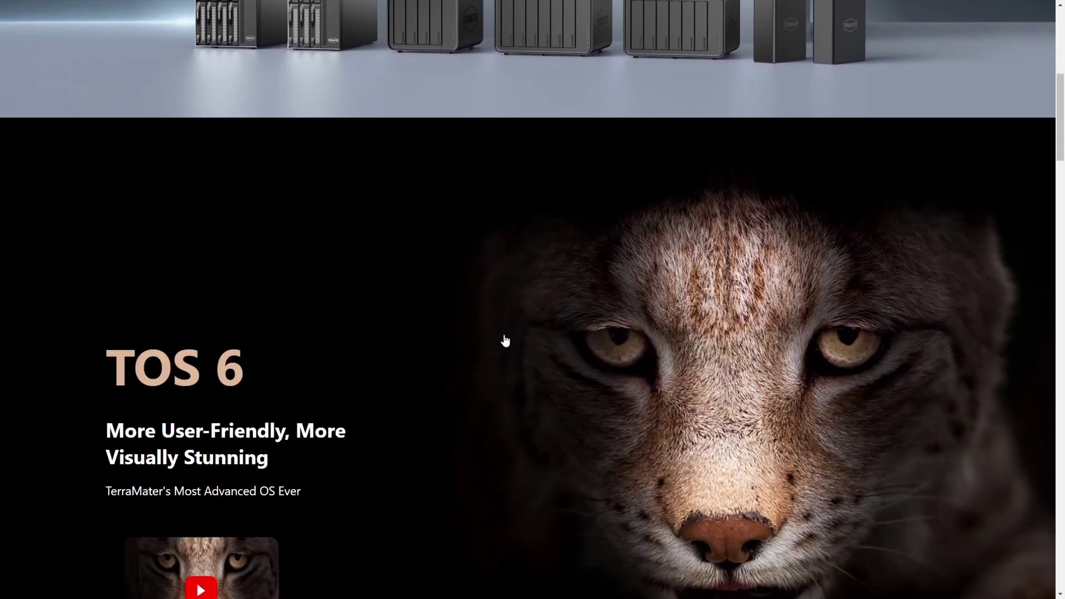
scroll(505, 341, down, 1)
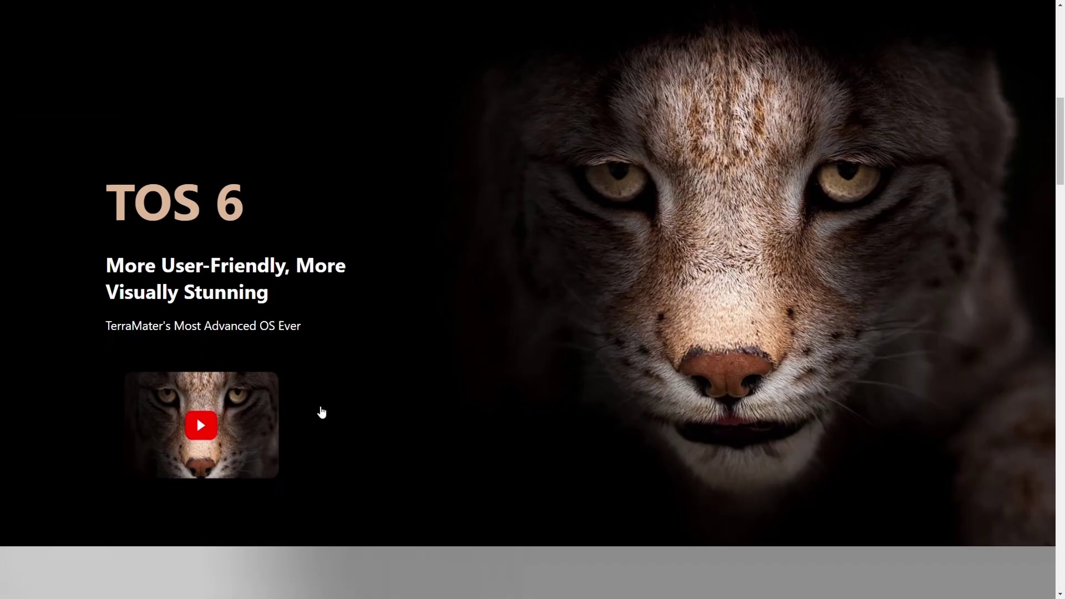
scroll(502, 344, up, 8)
scroll(510, 341, up, 2)
scroll(438, 368, down, 17)
scroll(554, 376, down, 4)
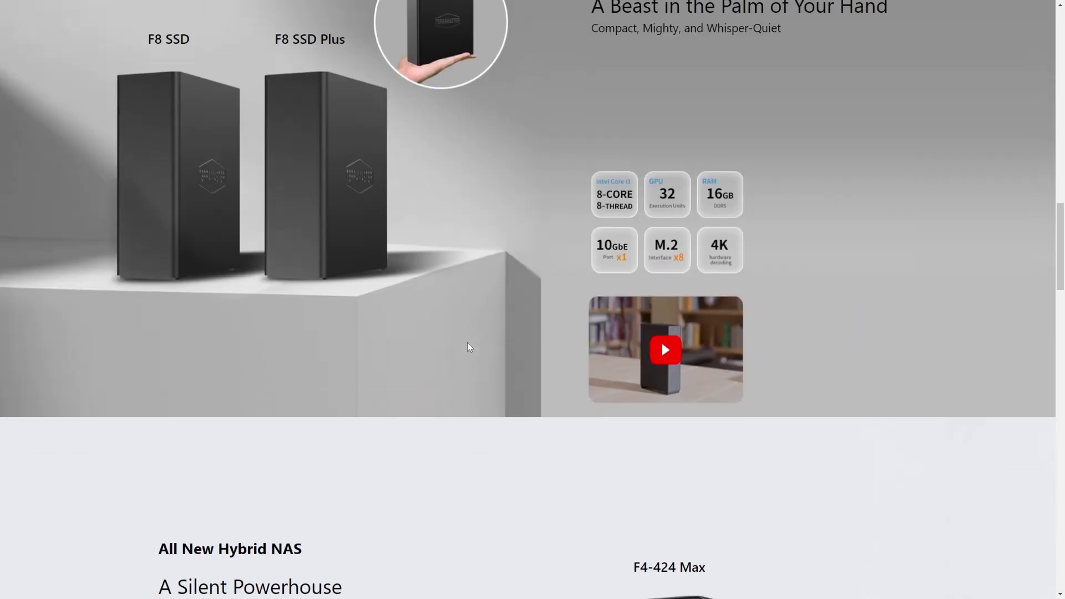
scroll(467, 342, down, 9)
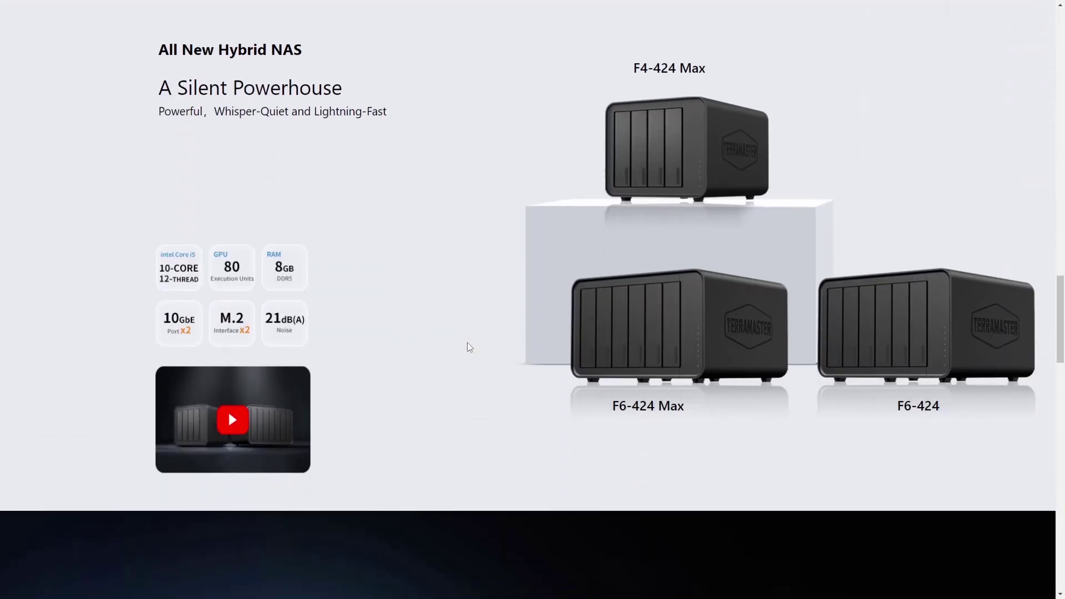
scroll(467, 347, up, 1)
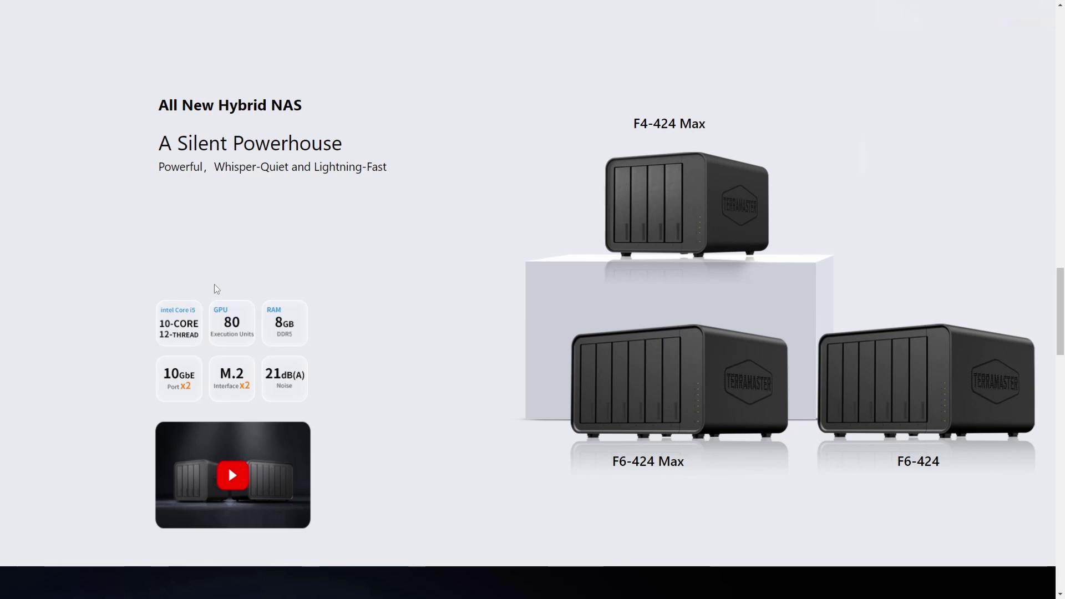
Scroll further down the page toward the 2024 Fall New Product Lineup table
scroll(412, 271, down, 10)
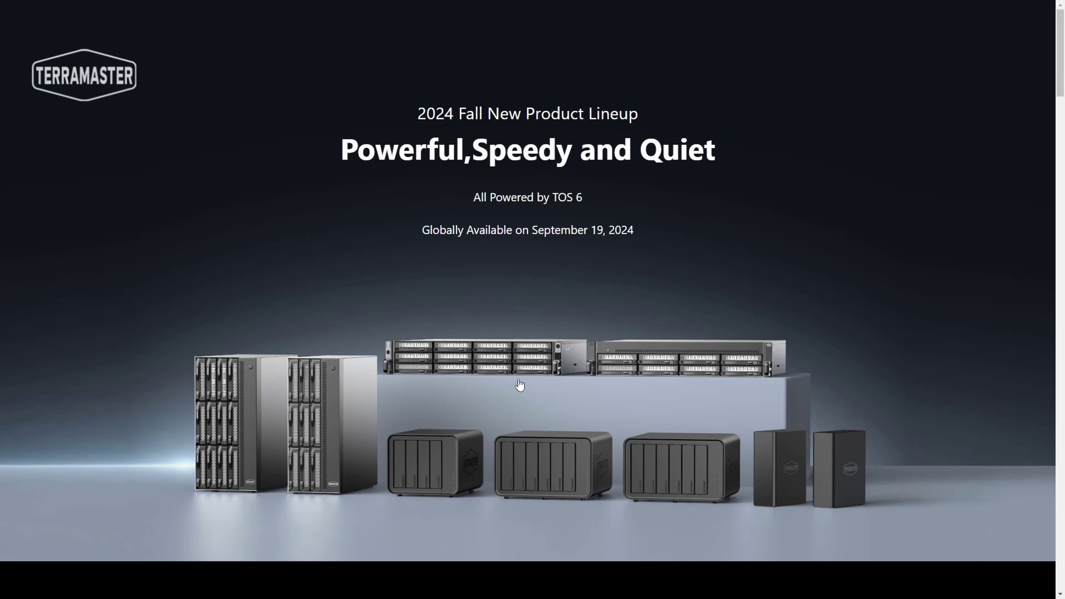
Scroll down to the 2024 Fall lineup spec table, priced from $499.99 to $1,899.99
scroll(493, 415, down, 20)
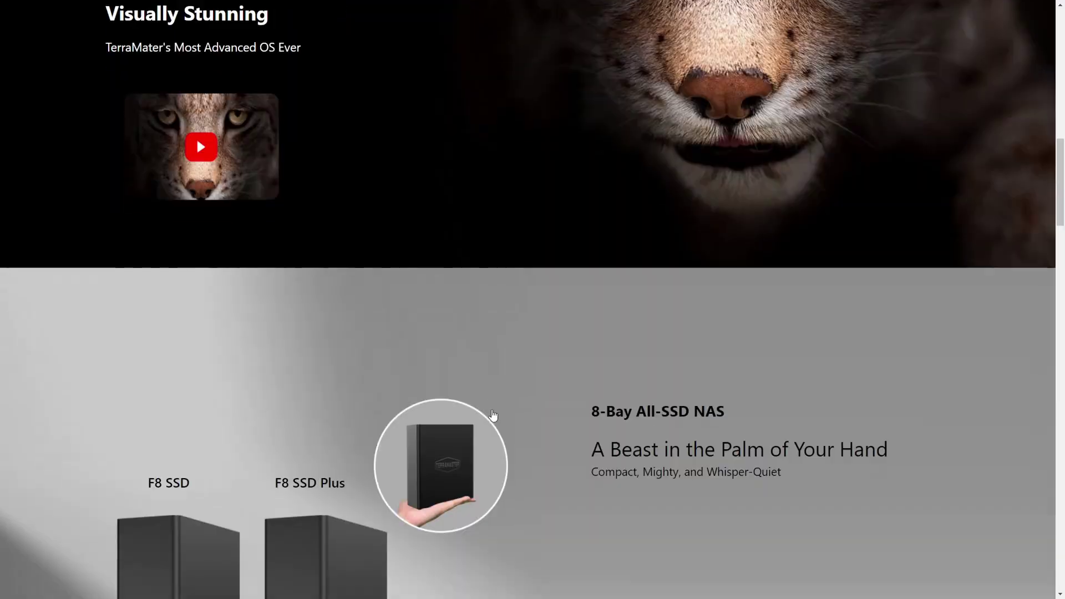
scroll(493, 416, down, 20)
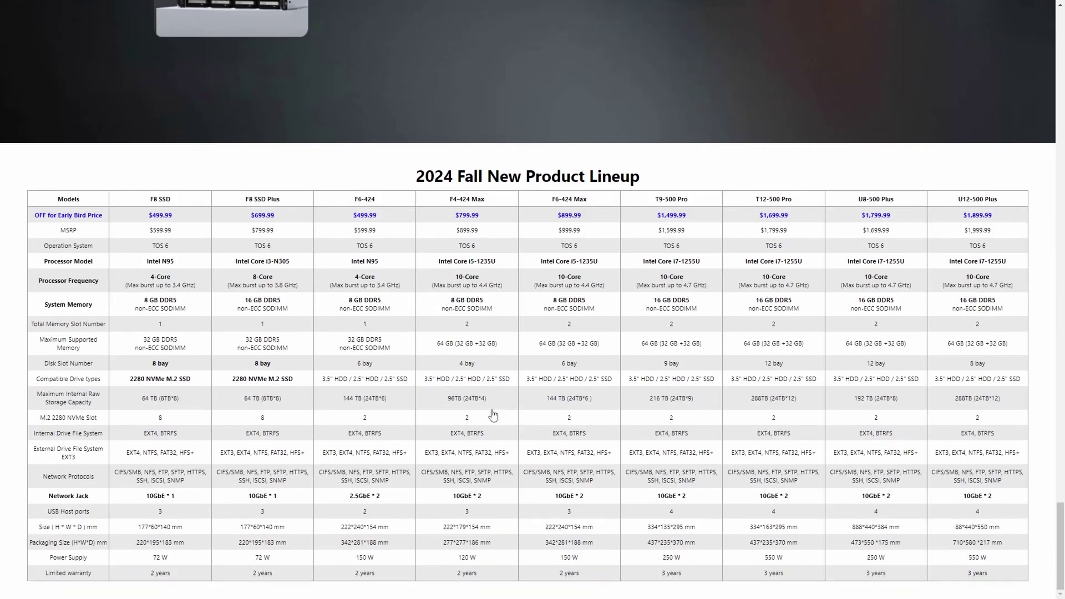